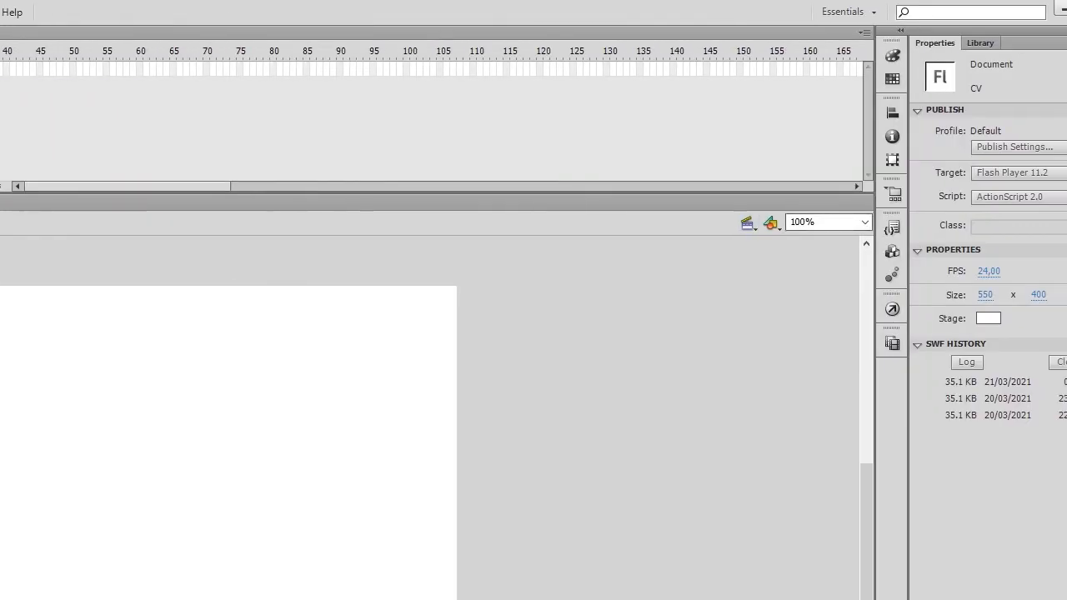
Step: Review the Pendidikan and TTL scenes and scrub through TTL's timeline to identify its background layers
click(747, 222)
click(791, 314)
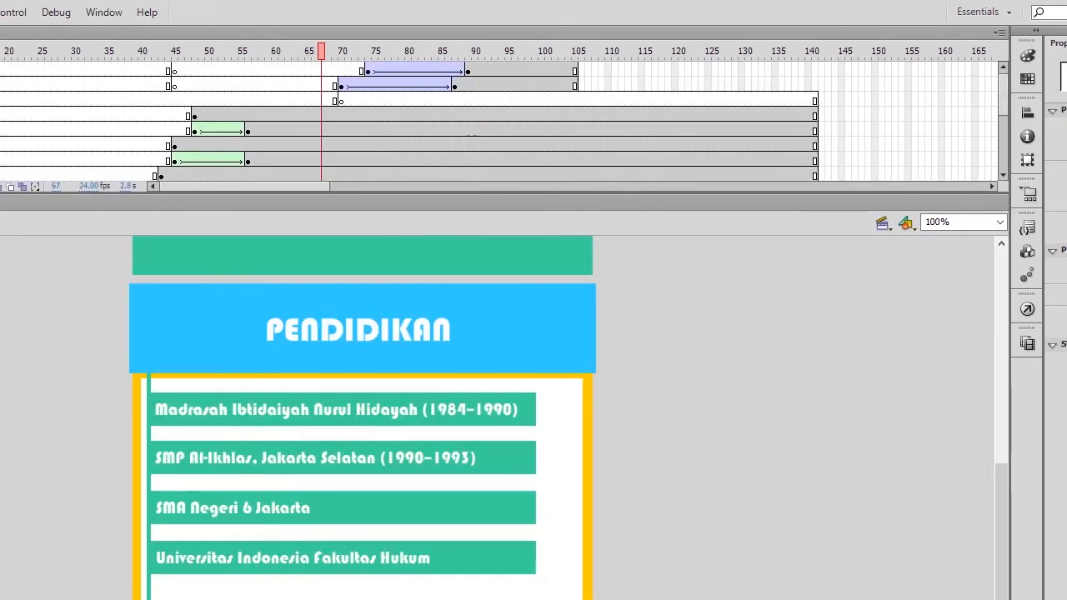
click(883, 222)
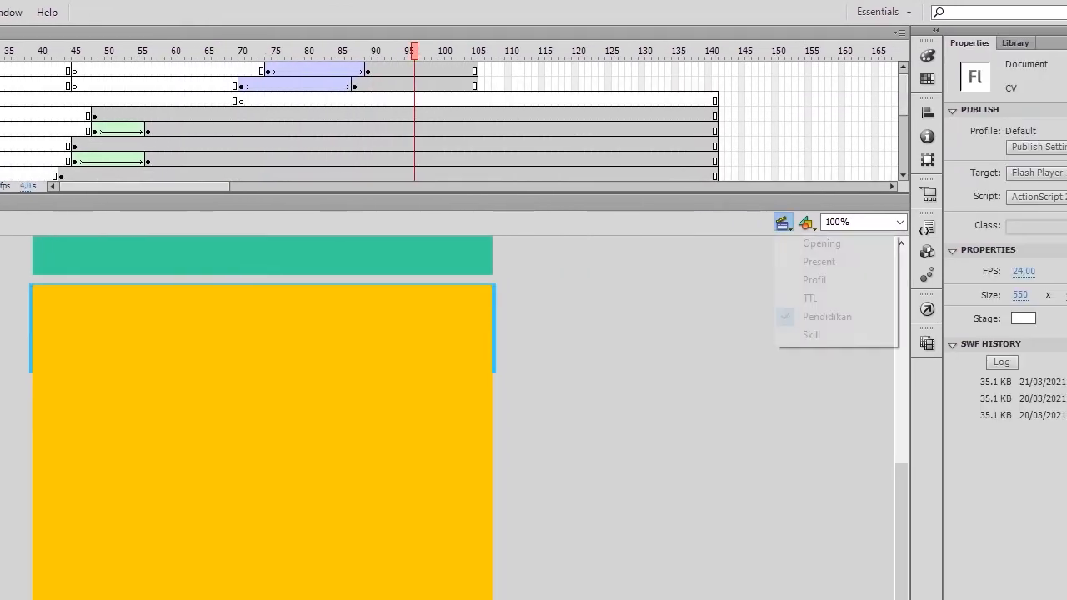
click(801, 298)
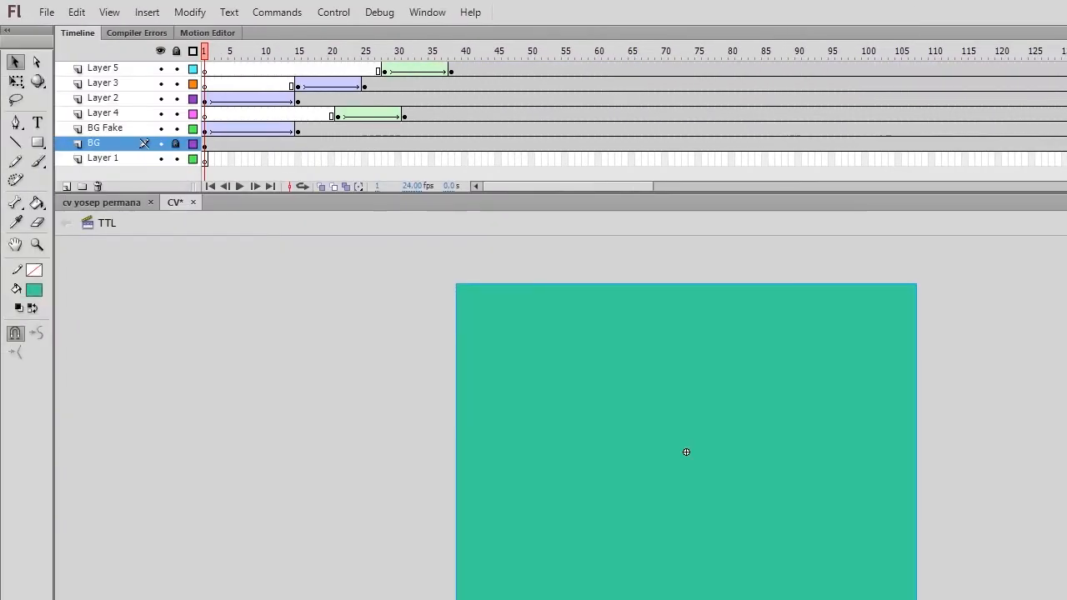
drag(204, 52, 344, 52)
click(298, 130)
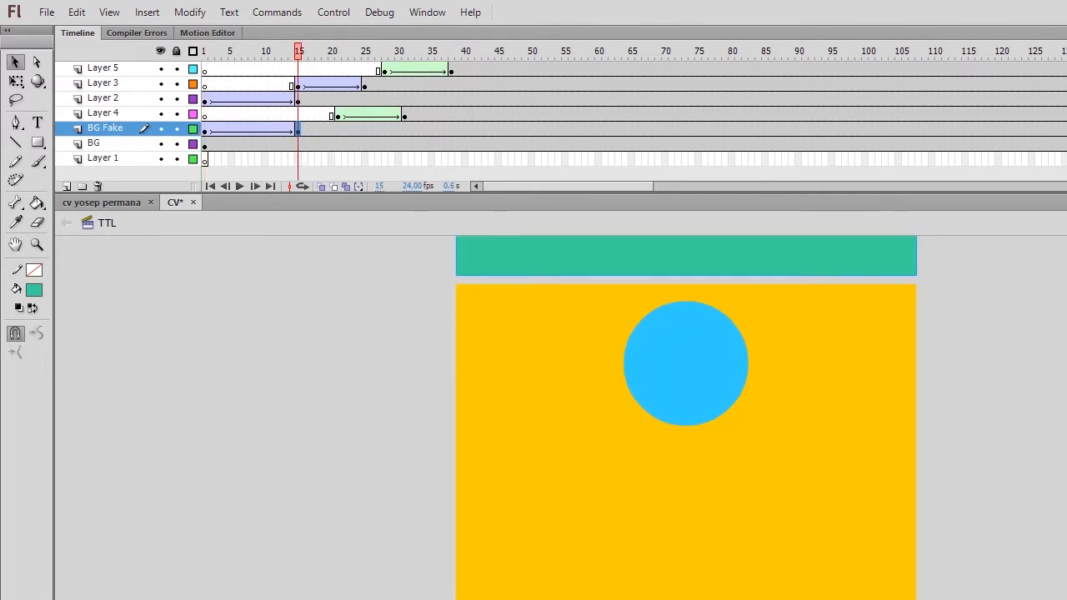
Step: Copy the BG layer of the TTL scene and switch to the Skill scene
click(94, 144)
right_click(99, 143)
click(166, 272)
click(792, 222)
click(796, 335)
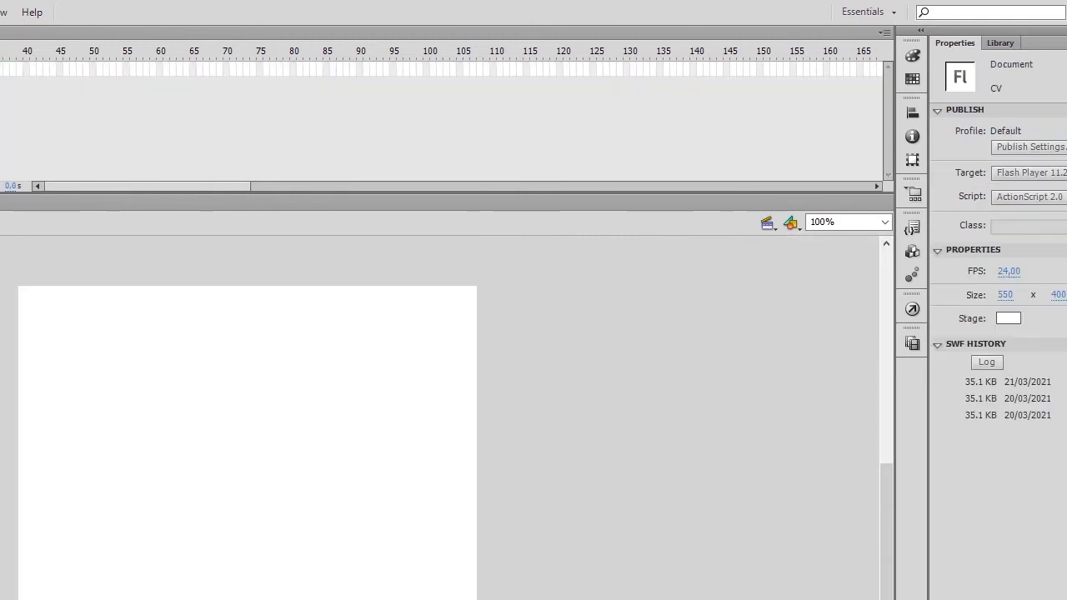
Step: Review the Pendidikan scene's animation by scrubbing its timeline and return to the Skill scene
click(767, 222)
click(811, 316)
drag(389, 51, 322, 51)
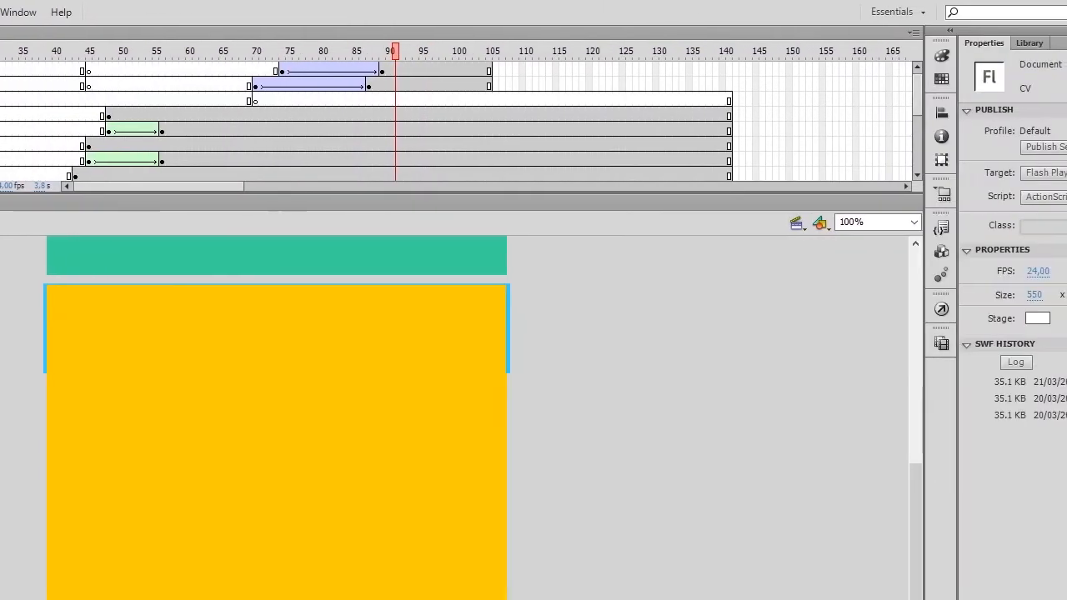
click(984, 222)
click(1013, 336)
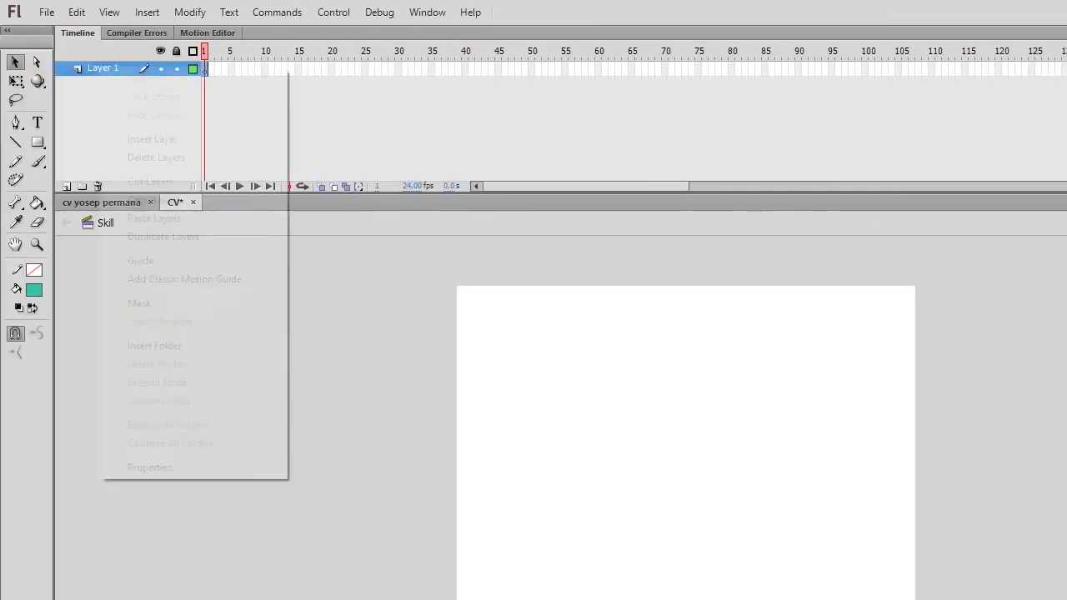
Step: Paste the copied BG layer into the Skill scene and delete the empty Layer 1
click(154, 218)
right_click(105, 83)
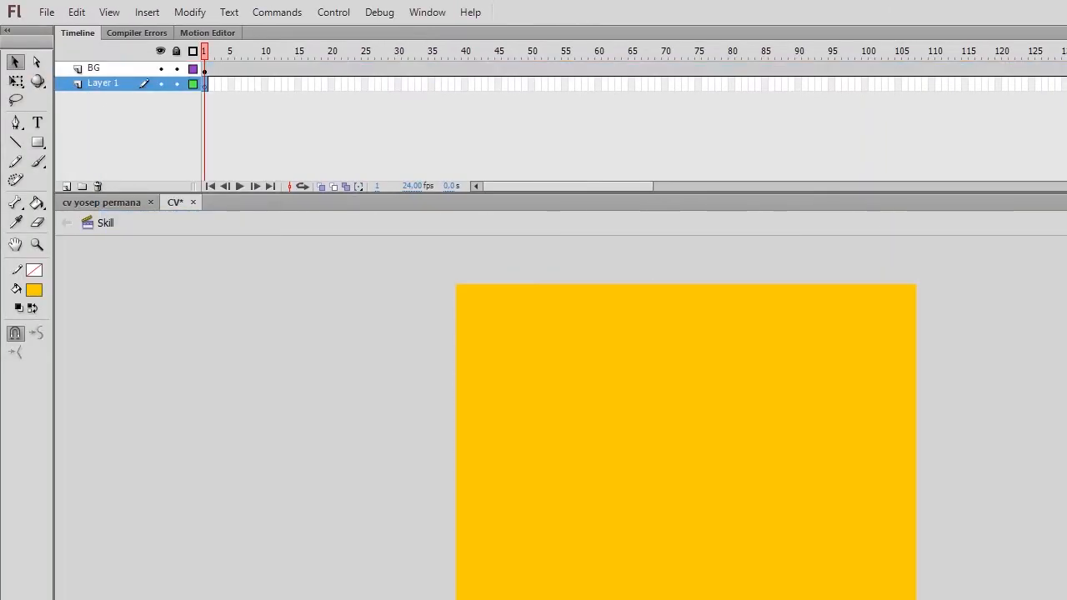
click(174, 176)
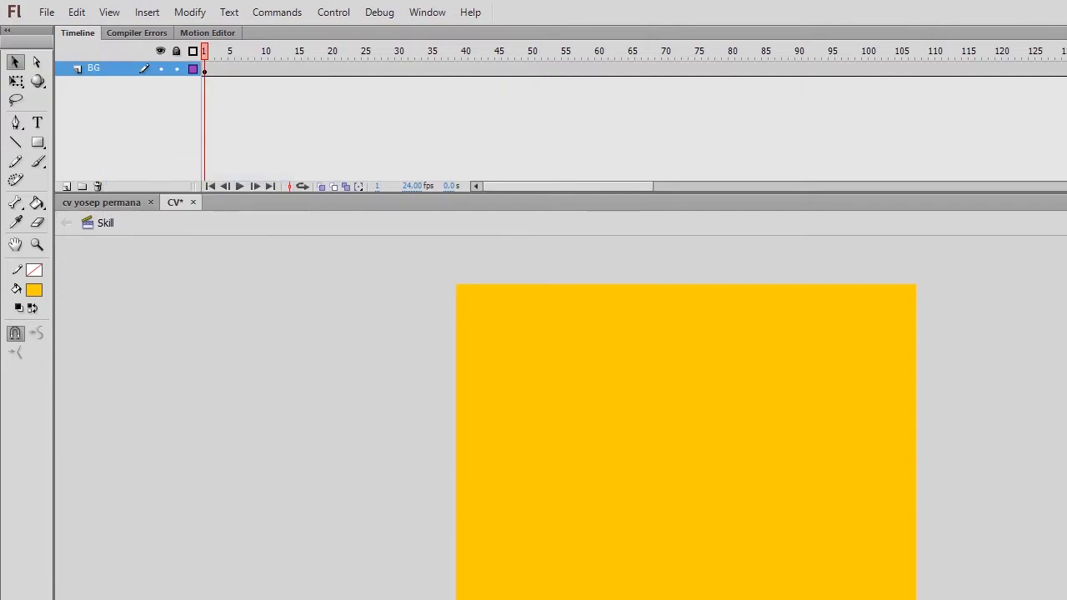
click(1039, 588)
click(1005, 265)
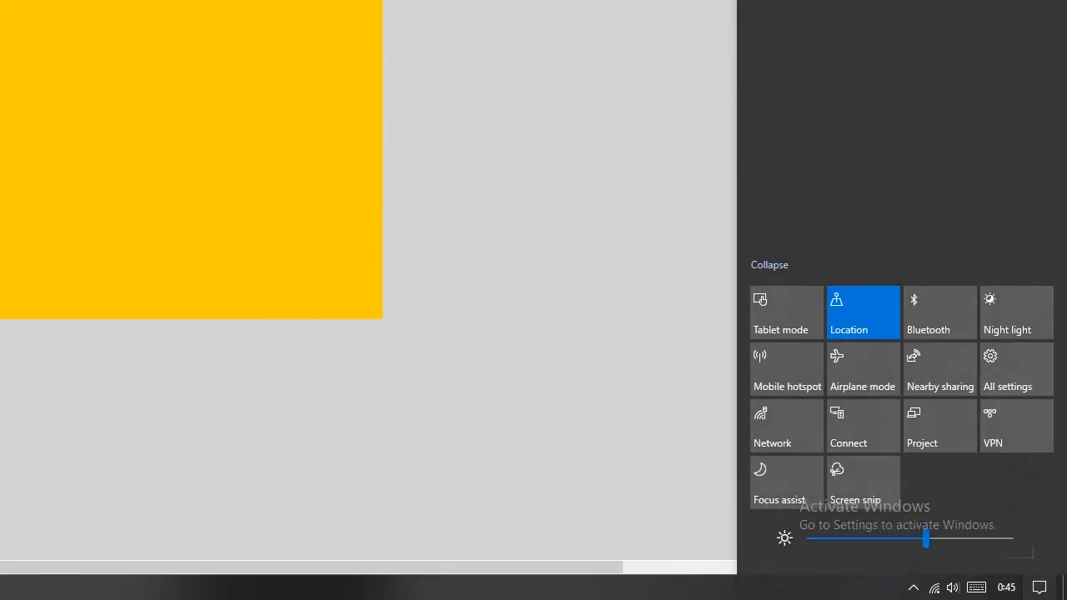
click(1039, 588)
Step: Open the Pendidikan scene and play back its animation
click(737, 223)
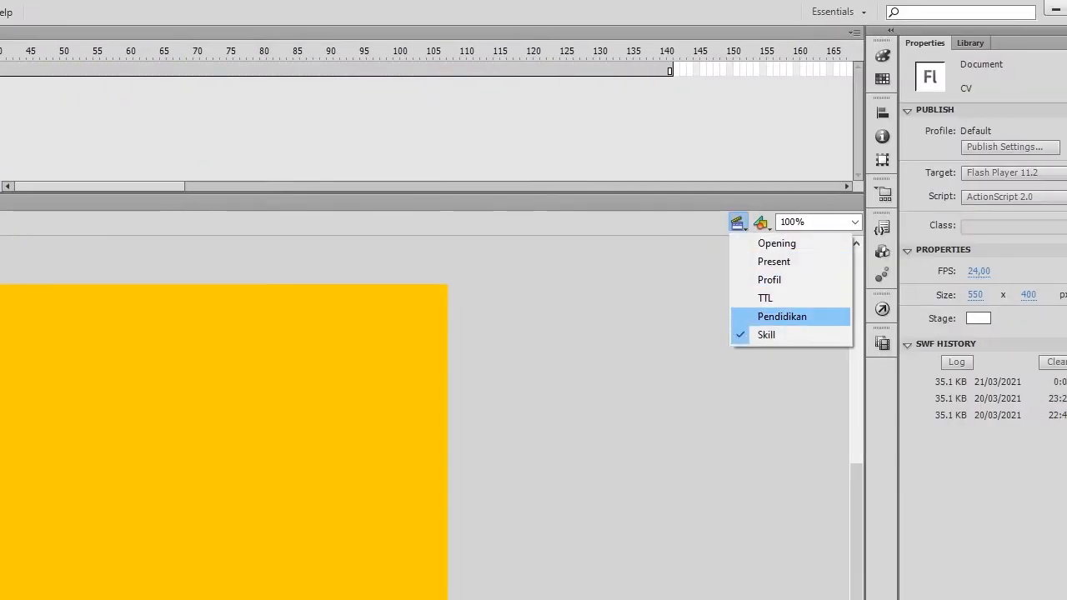
click(782, 317)
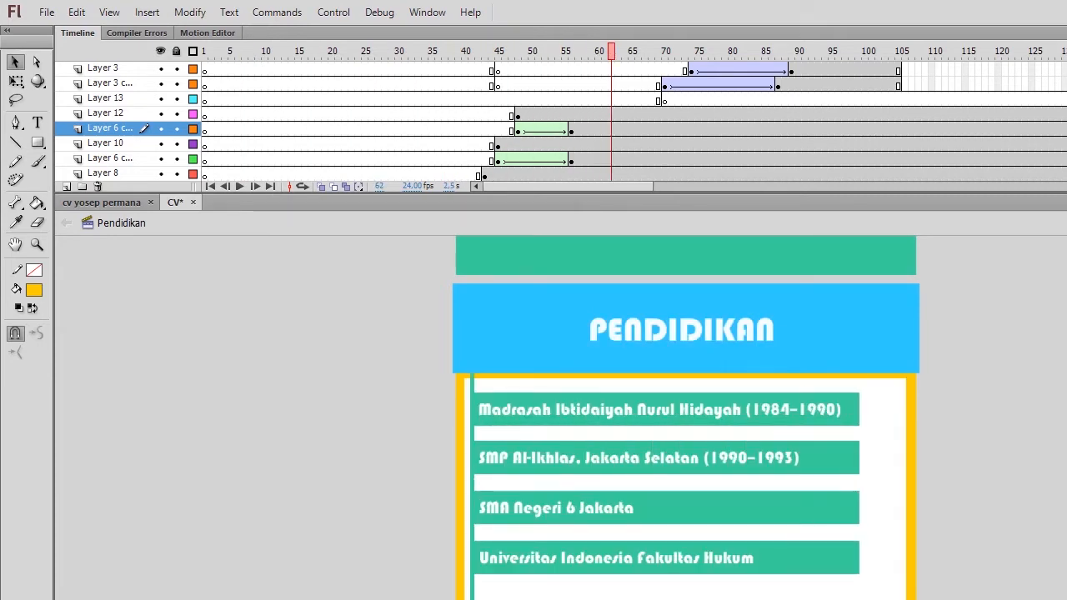
scroll(561, 121, down, 4)
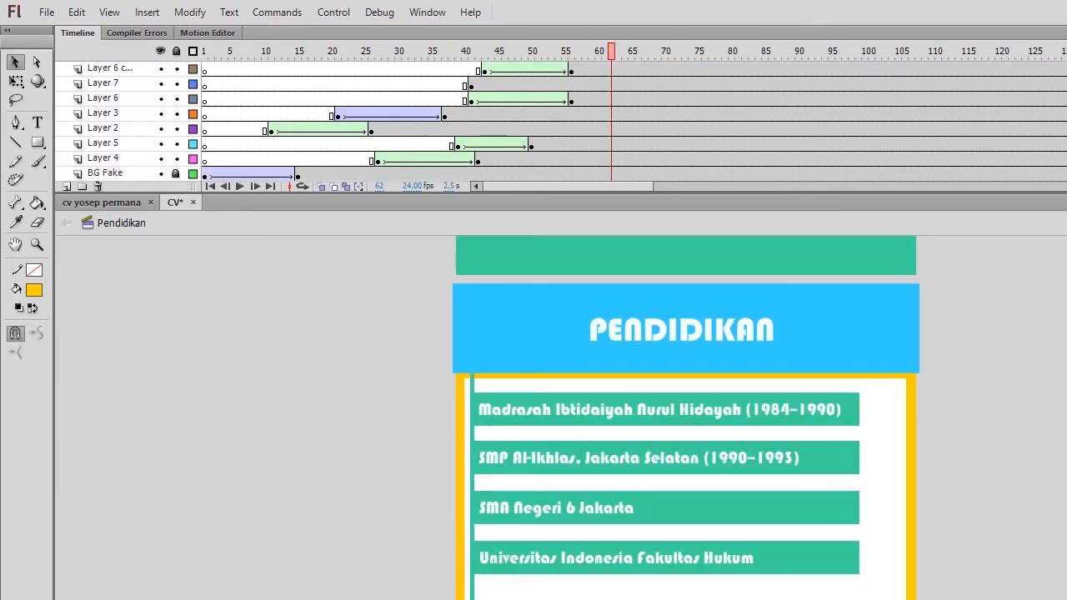
click(318, 51)
key(Return)
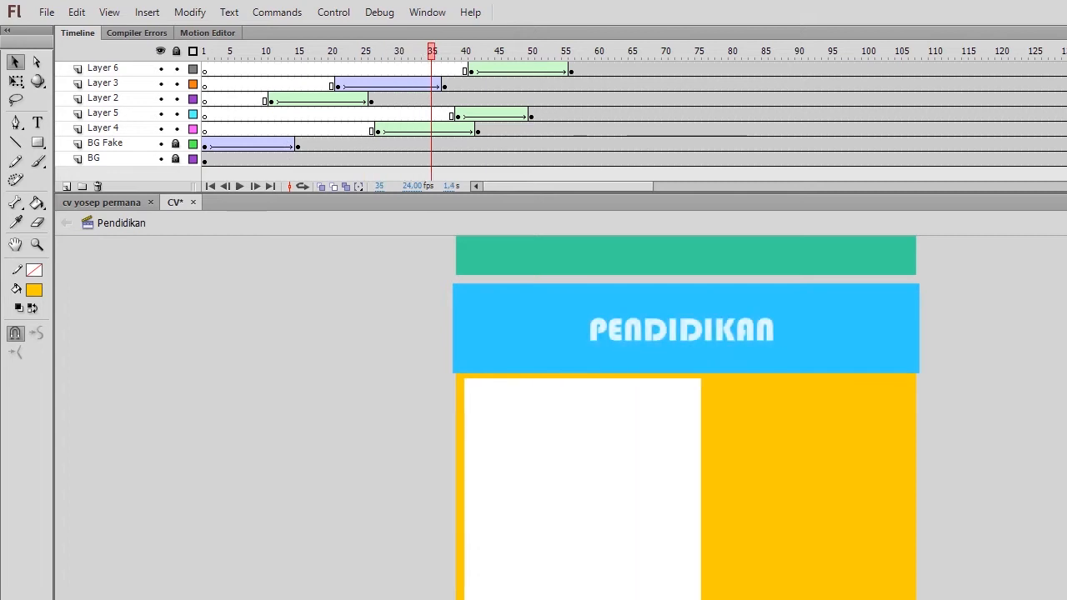
Step: Examine the Pendidikan scene's layers to identify those holding the title, the blue header, the white panel and the vertical line
click(102, 98)
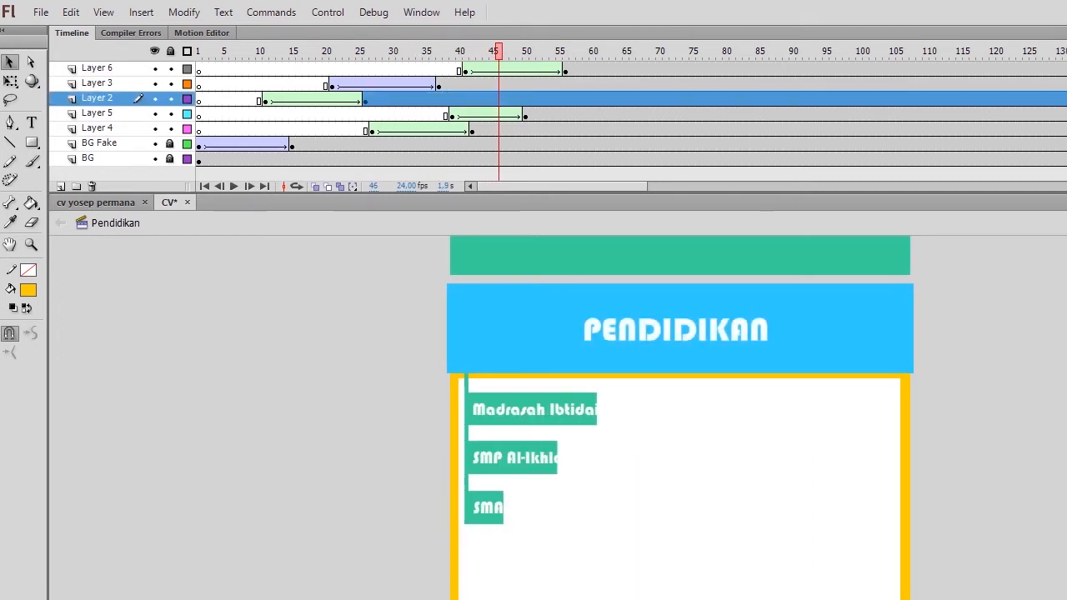
scroll(534, 112, up, 3)
click(98, 69)
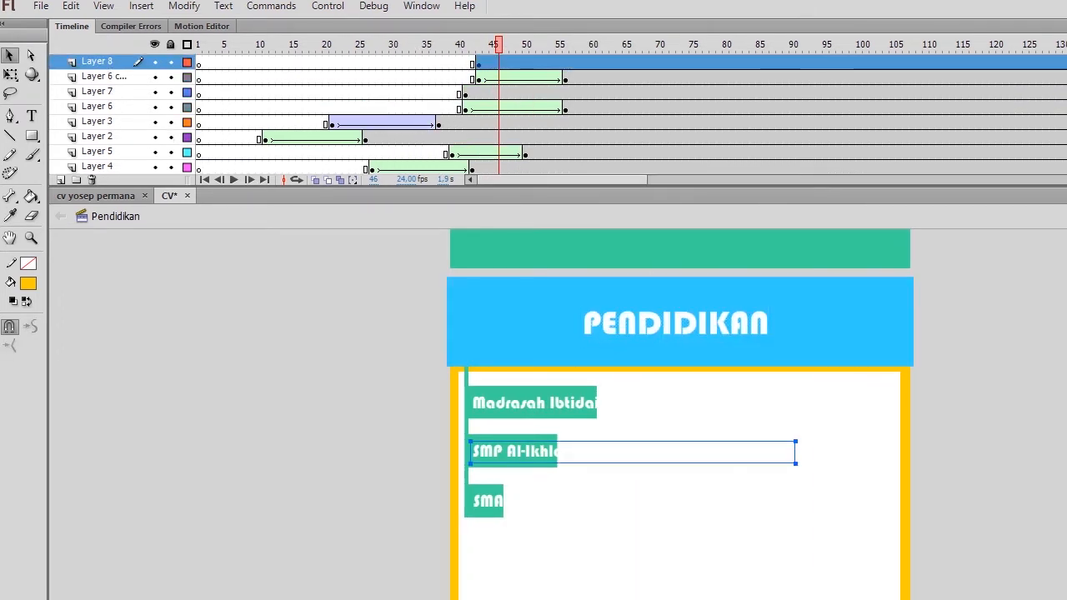
scroll(534, 112, up, 1)
click(96, 173)
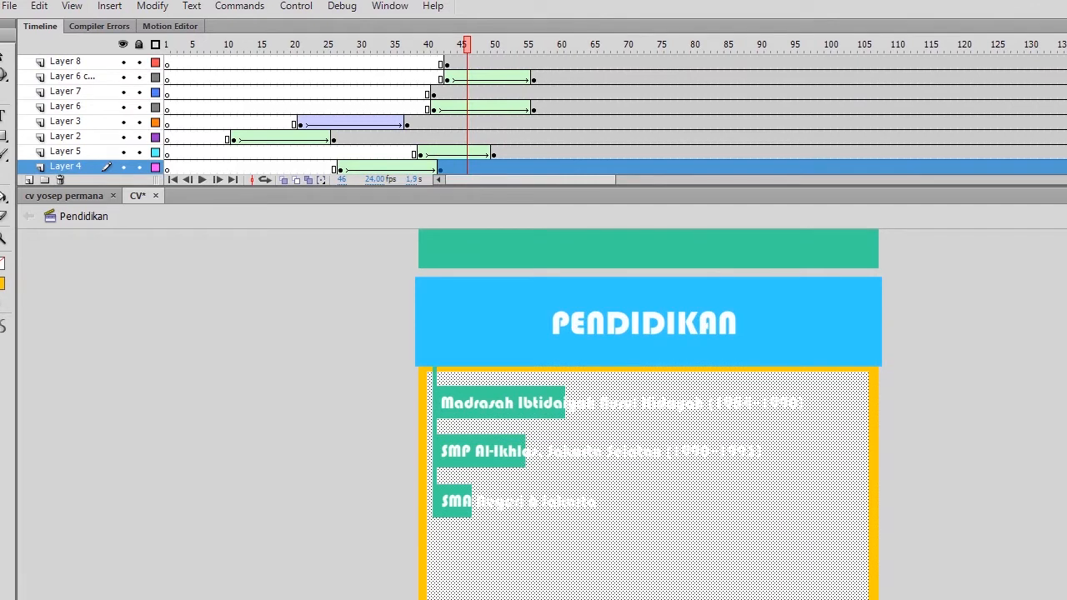
click(96, 121)
click(96, 136)
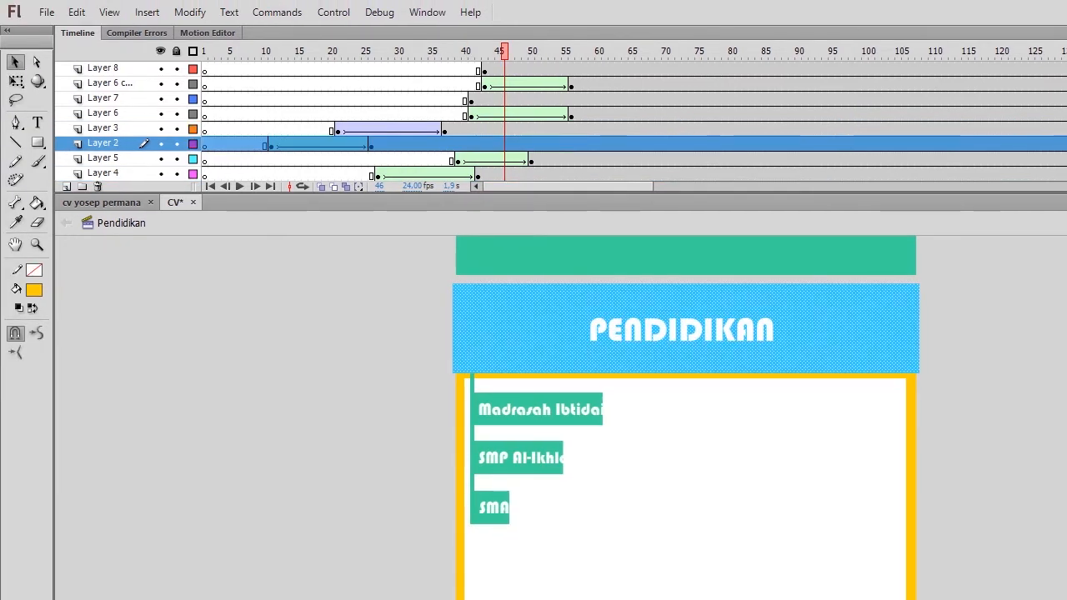
shift+click(681, 330)
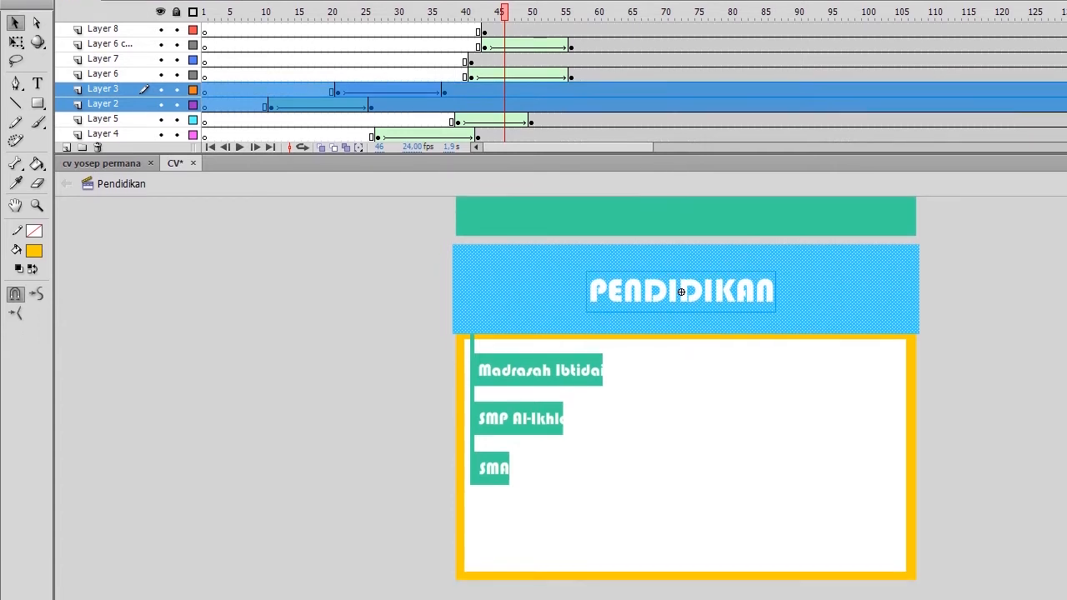
click(104, 173)
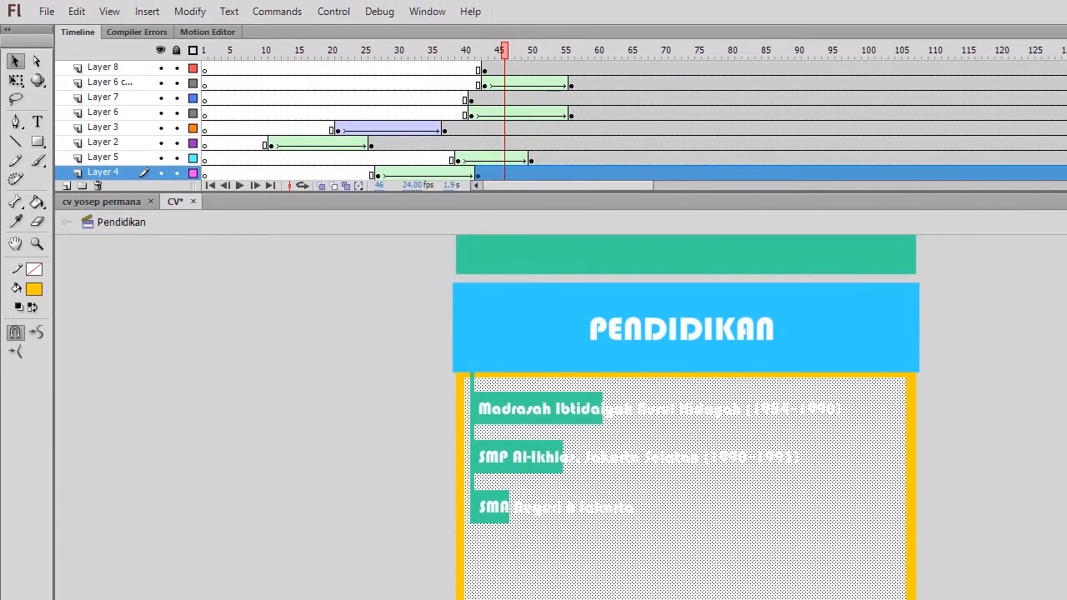
click(103, 158)
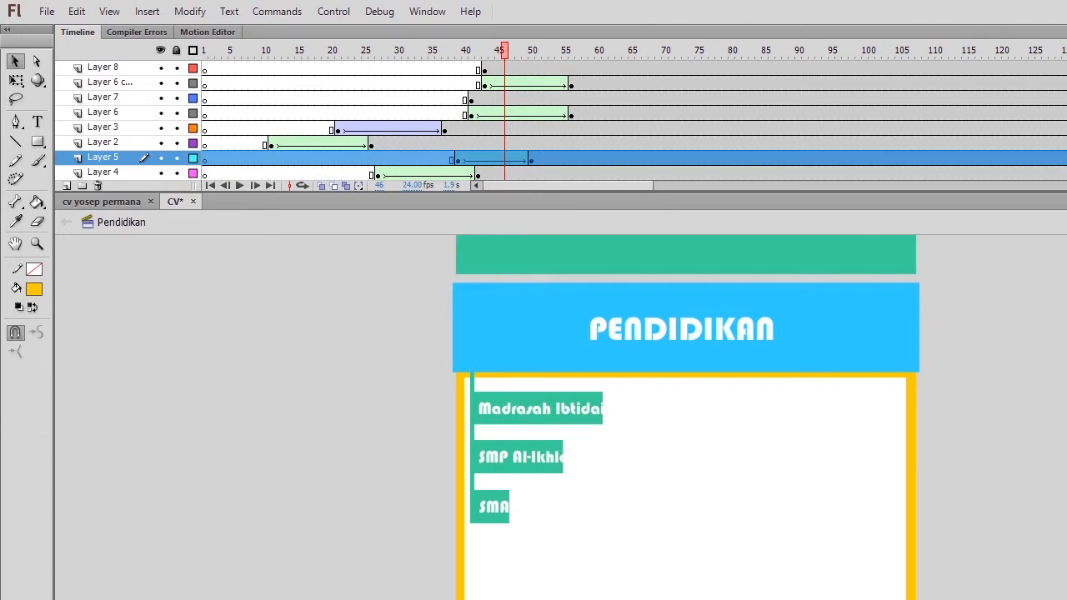
Step: Copy the layers from Layer 3 through Layer 4 in the Pendidikan scene and switch to the Skill scene
click(103, 127)
shift+click(103, 172)
right_click(104, 171)
click(159, 301)
click(790, 221)
click(788, 334)
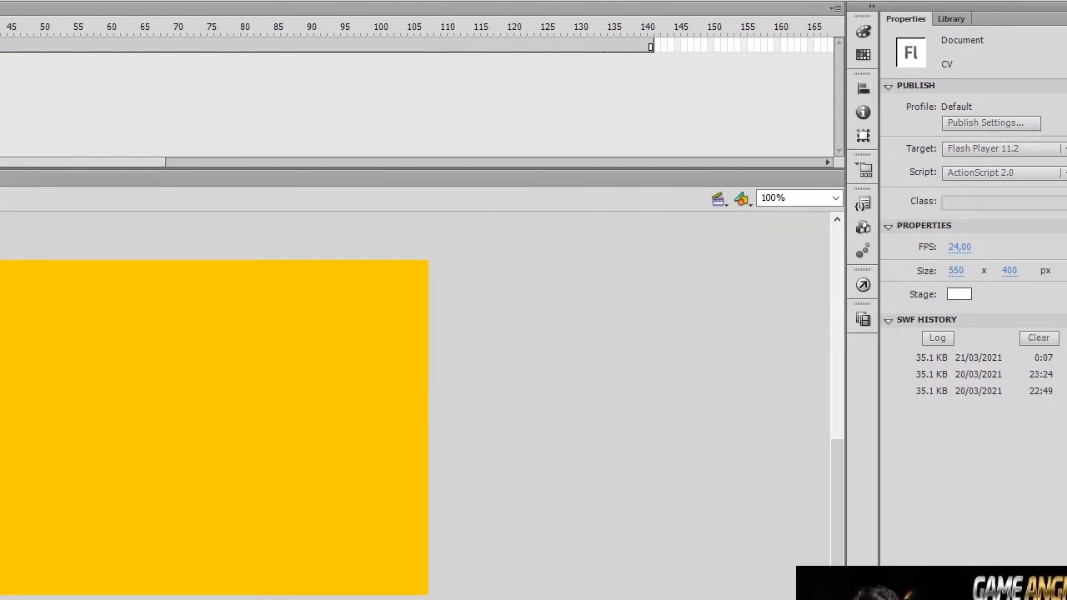
Step: Paste the copied layers above the BG layer in the Skill scene and play back the animation
click(1039, 587)
click(1005, 264)
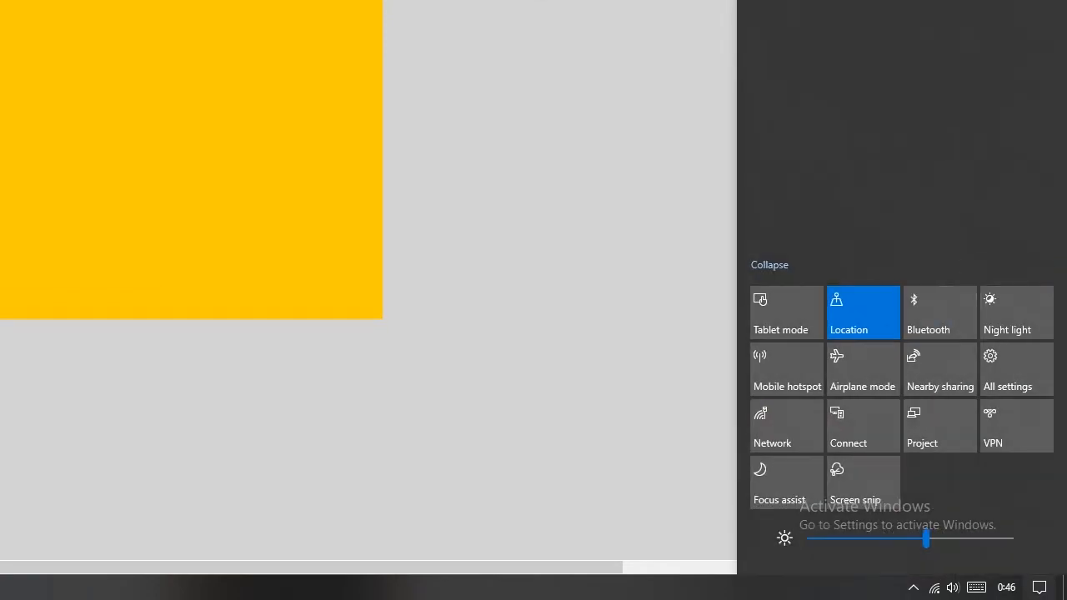
right_click(96, 70)
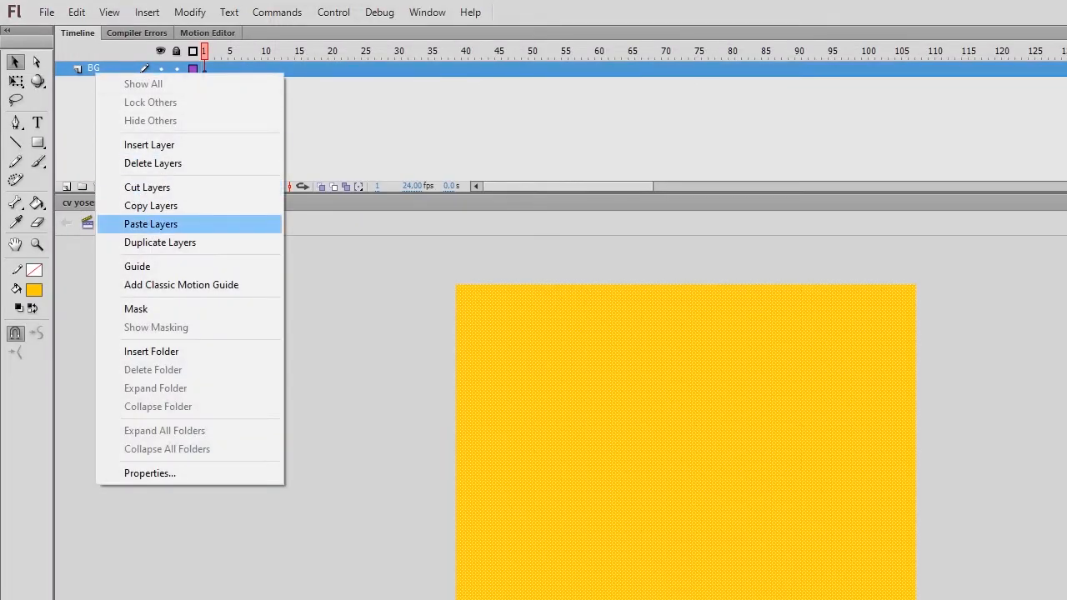
click(151, 223)
click(829, 223)
click(800, 262)
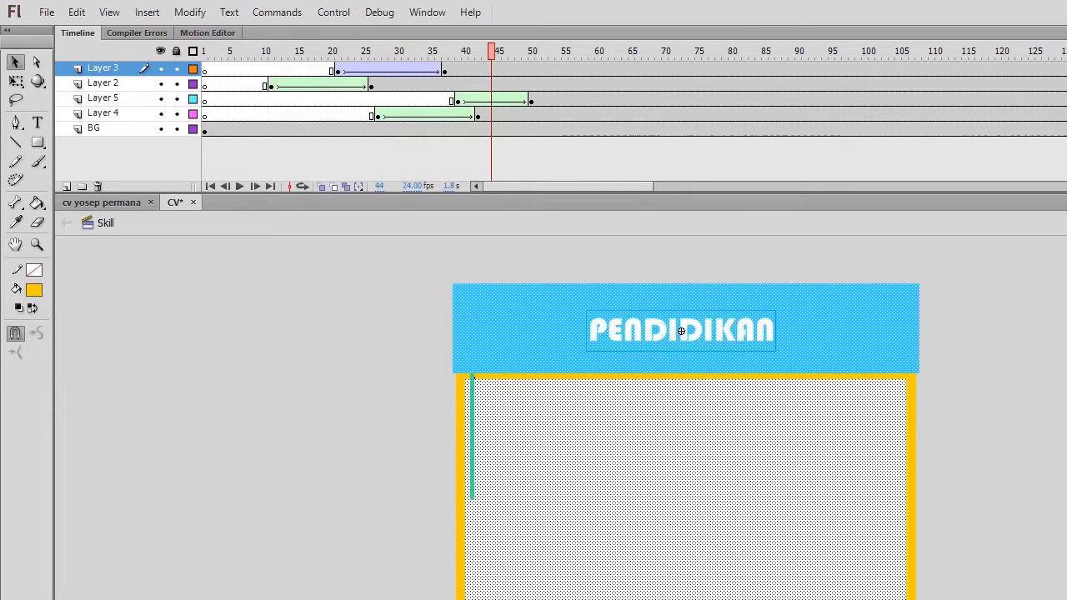
key(Escape)
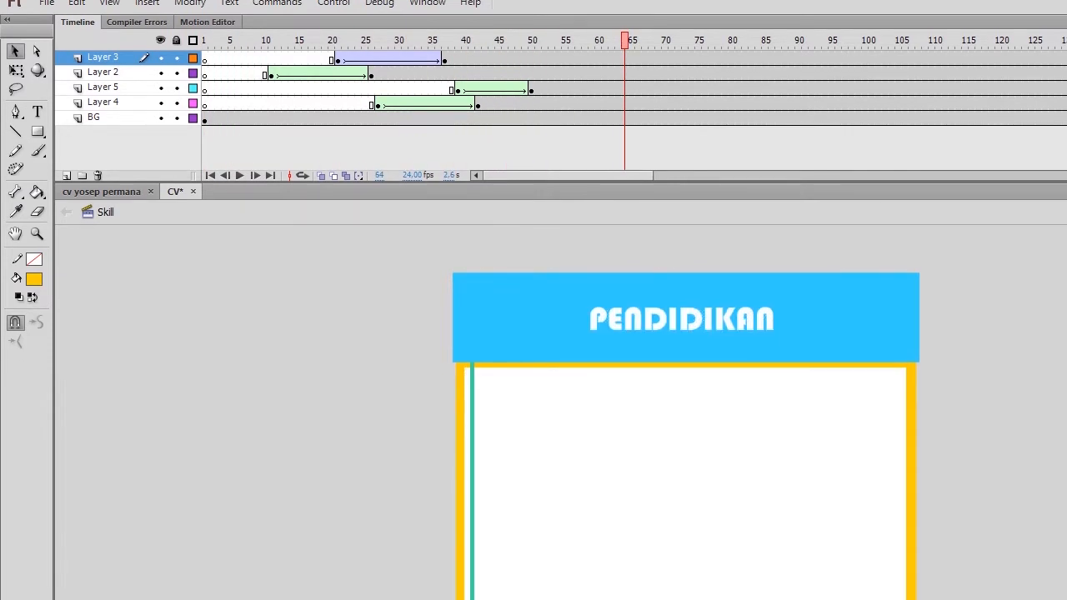
Step: Delete Layer 5, which holds the green vertical line, from the Skill scene
click(472, 481)
right_click(138, 86)
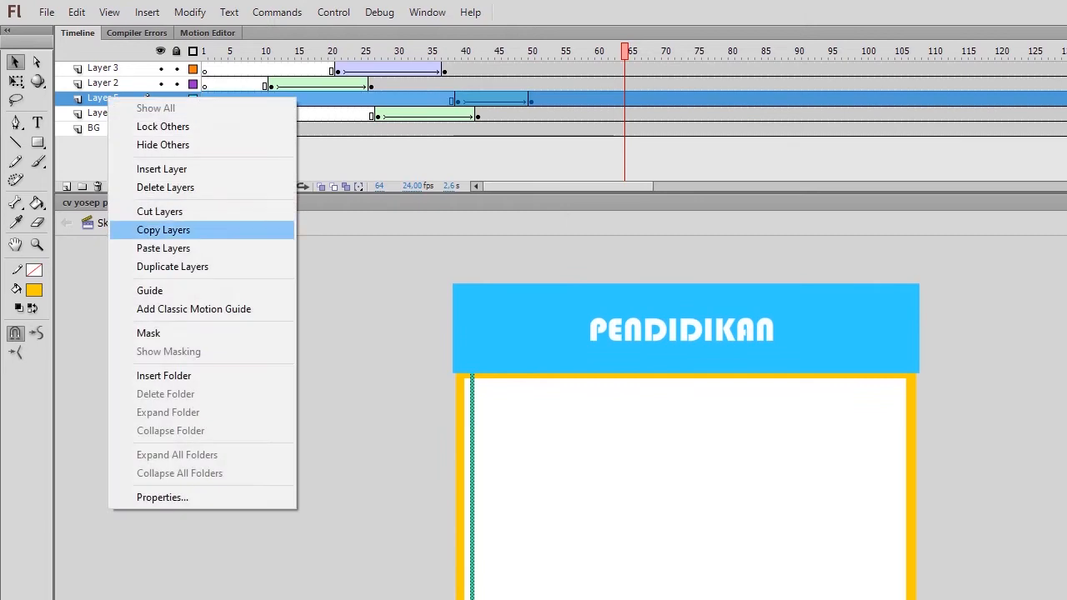
click(165, 176)
Step: Go to frame 44 of the Skill scene and open the PENDIDIKAN title symbol to inspect its contents
drag(625, 51, 491, 51)
click(681, 331)
double_click(681, 331)
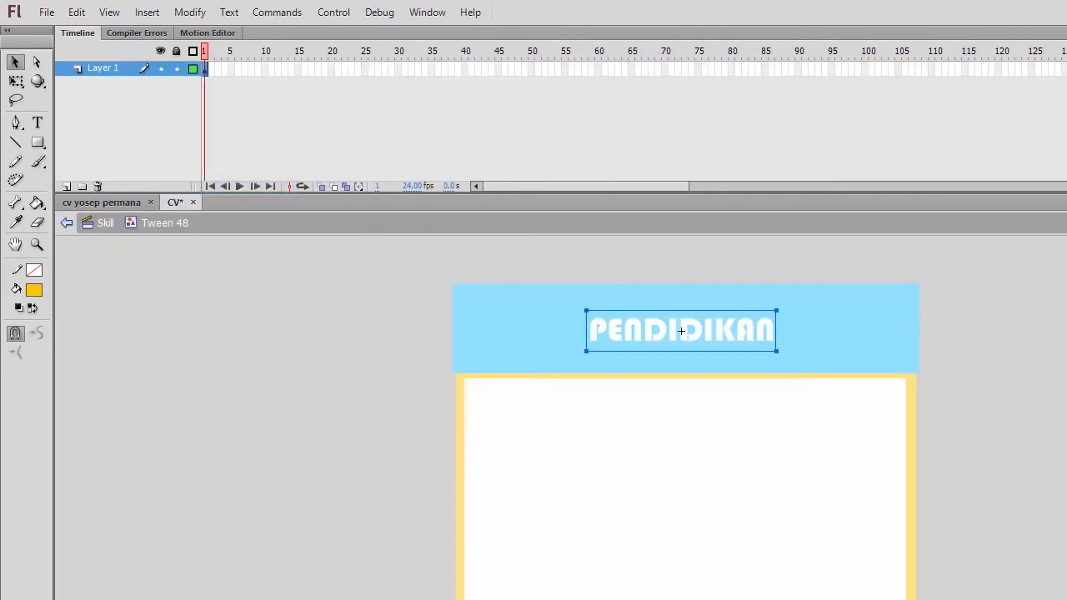
key(ctrl+e)
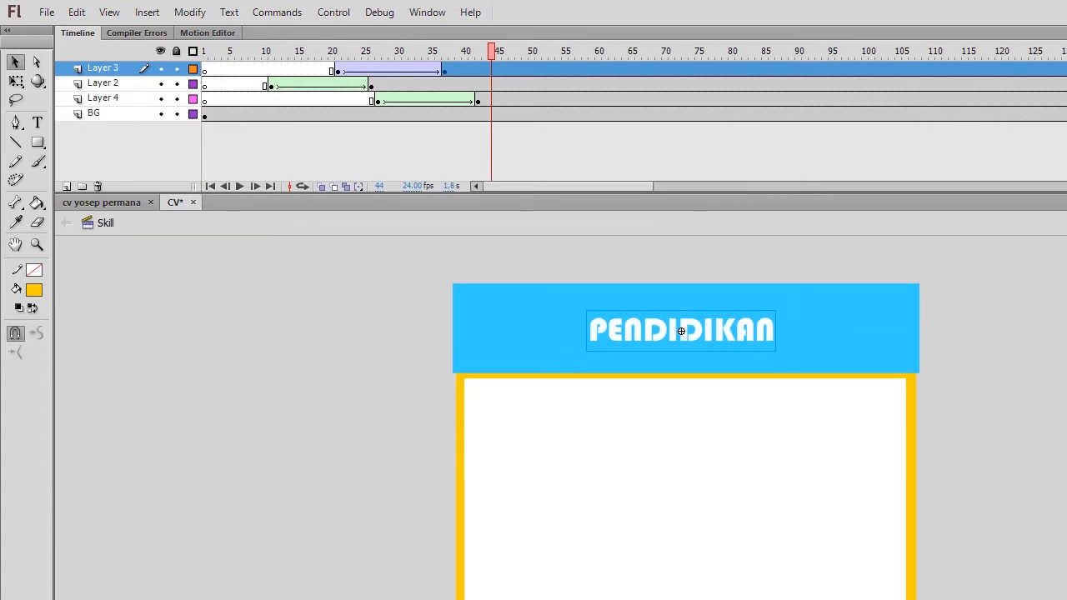
double_click(681, 331)
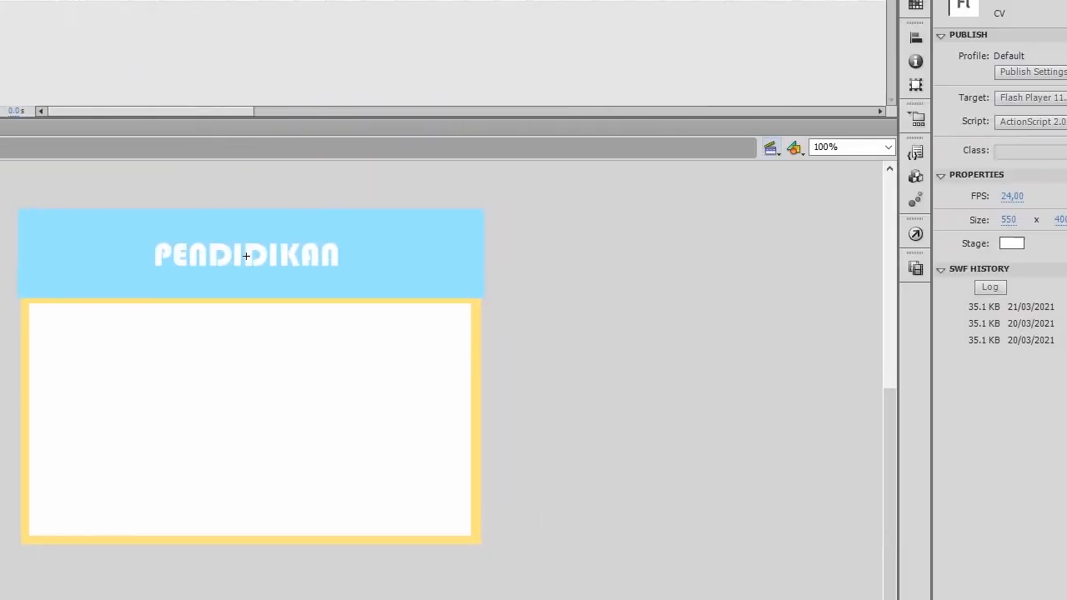
Step: Check the original title in the Pendidikan scene and return to the Skill scene
click(768, 147)
click(792, 242)
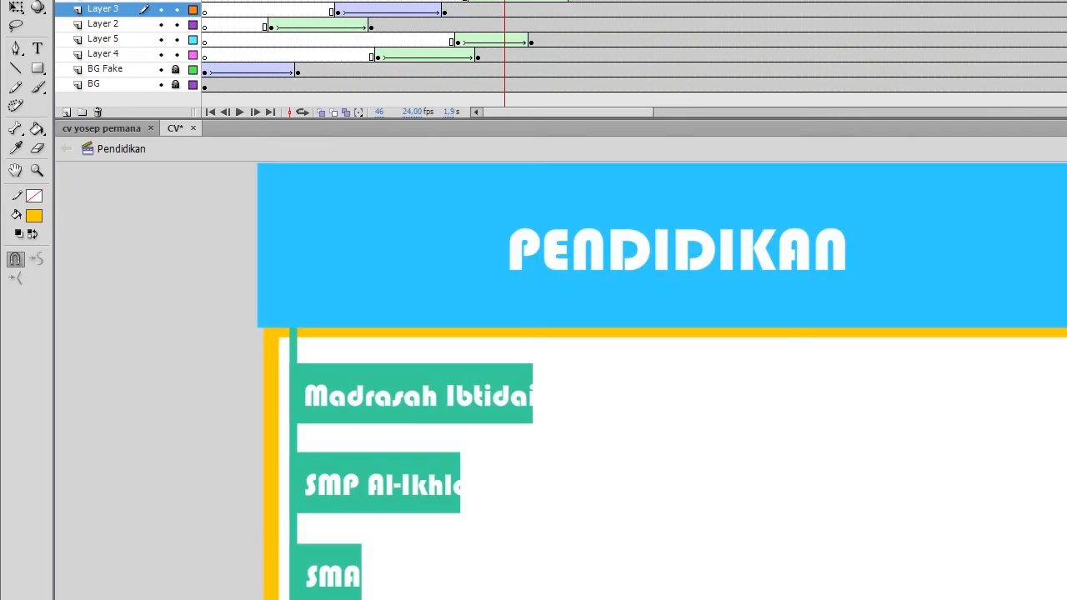
click(676, 249)
click(753, 164)
click(781, 276)
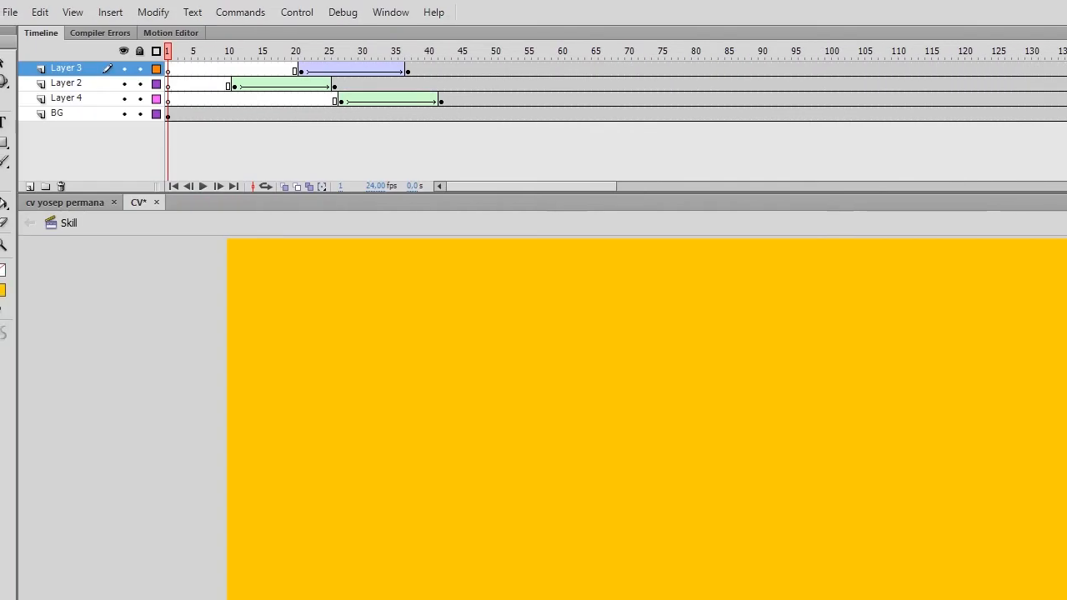
Step: Remove the tween from Layer 3 and break apart the PENDIDIKAN title at frame 21
right_click(305, 69)
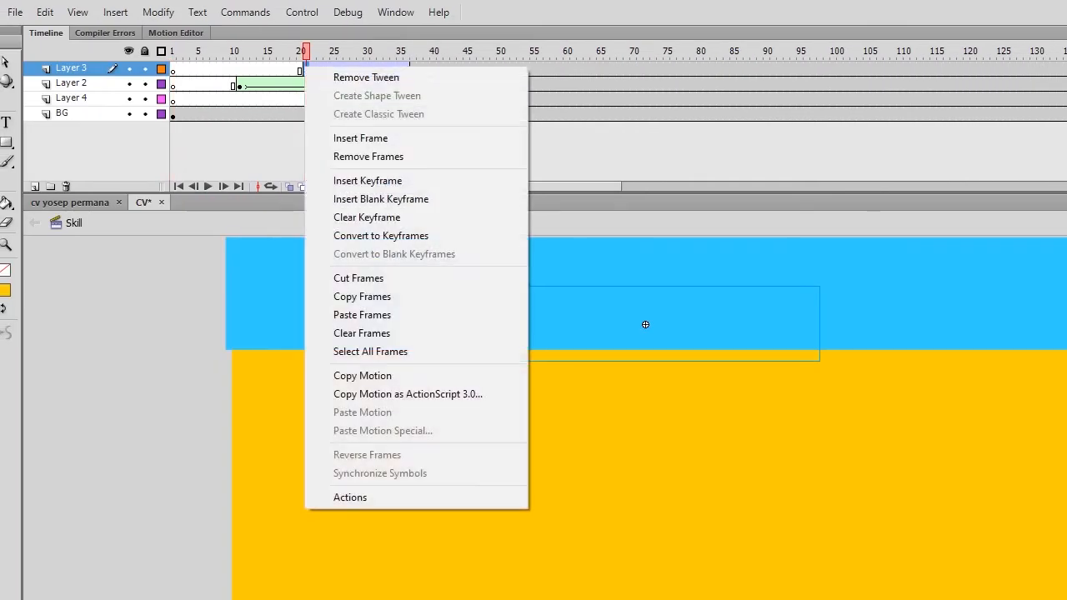
click(366, 77)
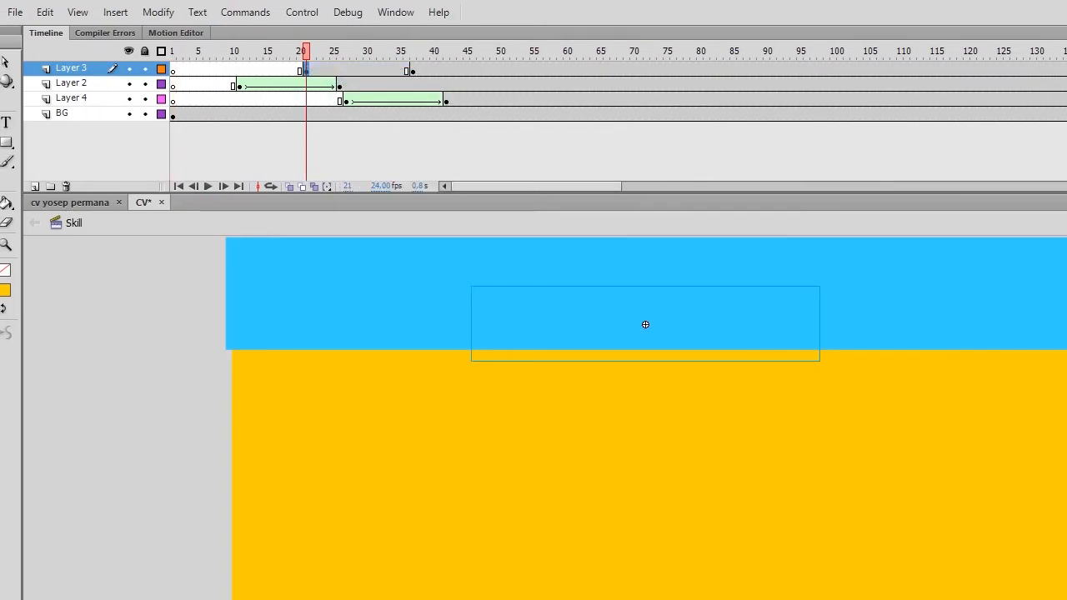
click(157, 12)
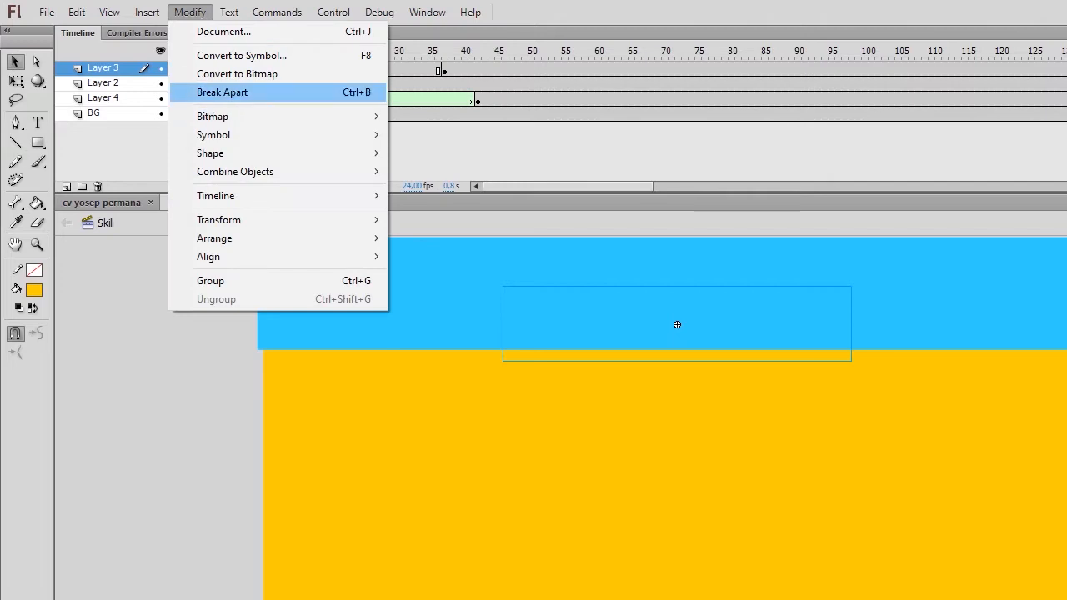
click(221, 93)
Step: Try converting the PENDIDIKAN title at frame 37 of Layer 3 to a bitmap
click(444, 70)
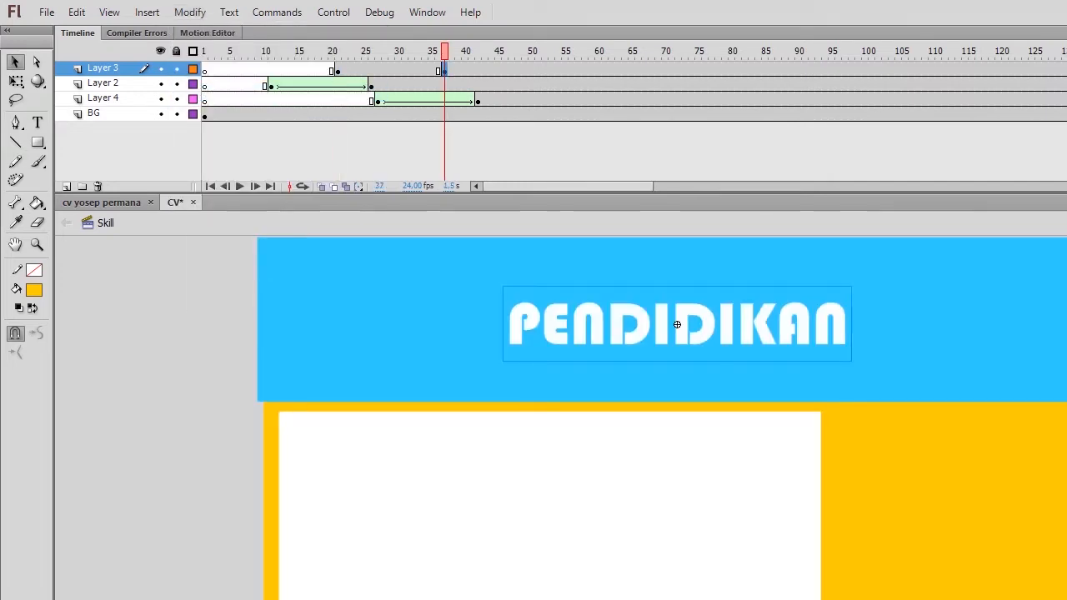
click(190, 12)
click(222, 73)
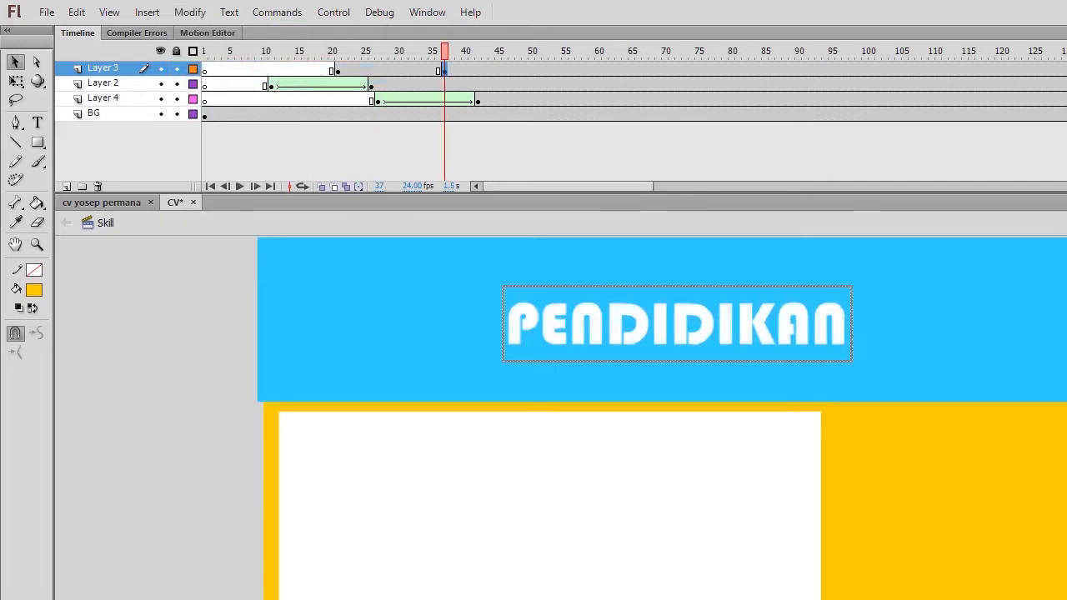
drag(445, 51, 484, 51)
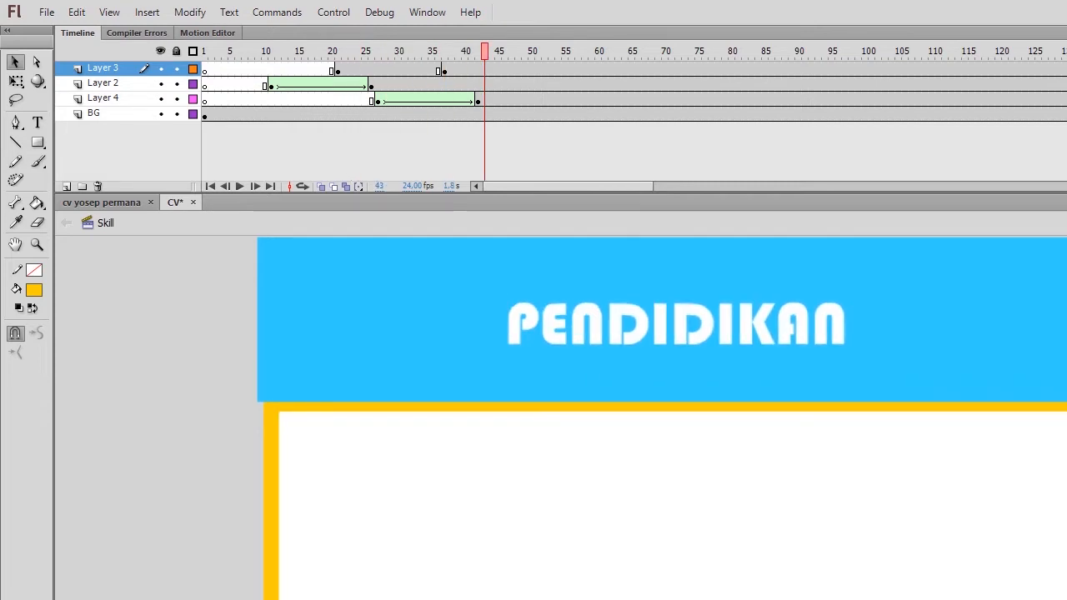
right_click(444, 70)
key(Escape)
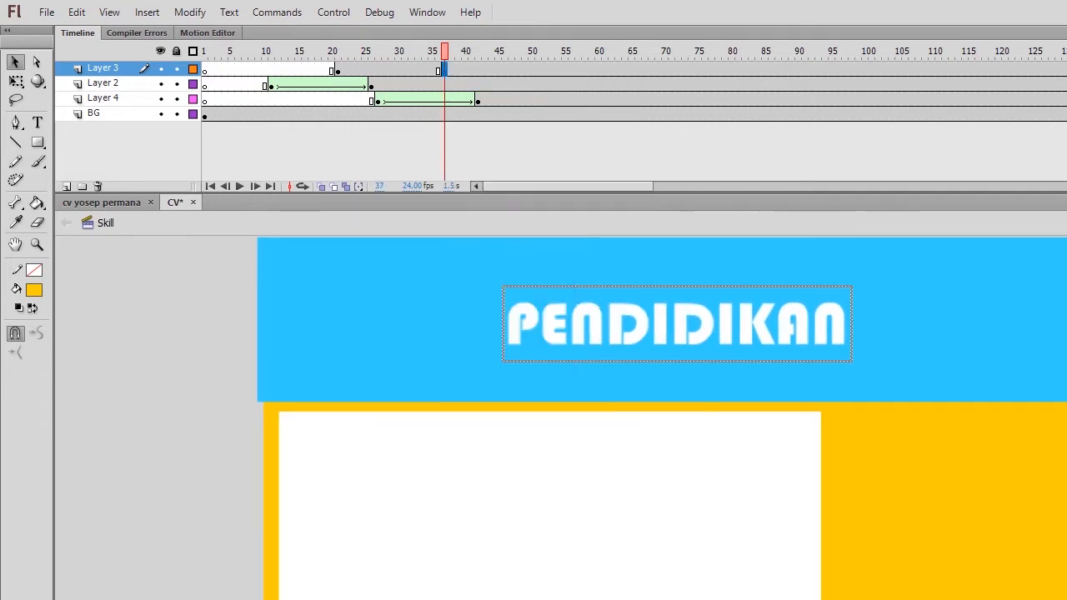
Step: Delete the title at frame 37 of Layer 3 and remove the layer's frames from frame 36 onward
key(Delete)
click(437, 70)
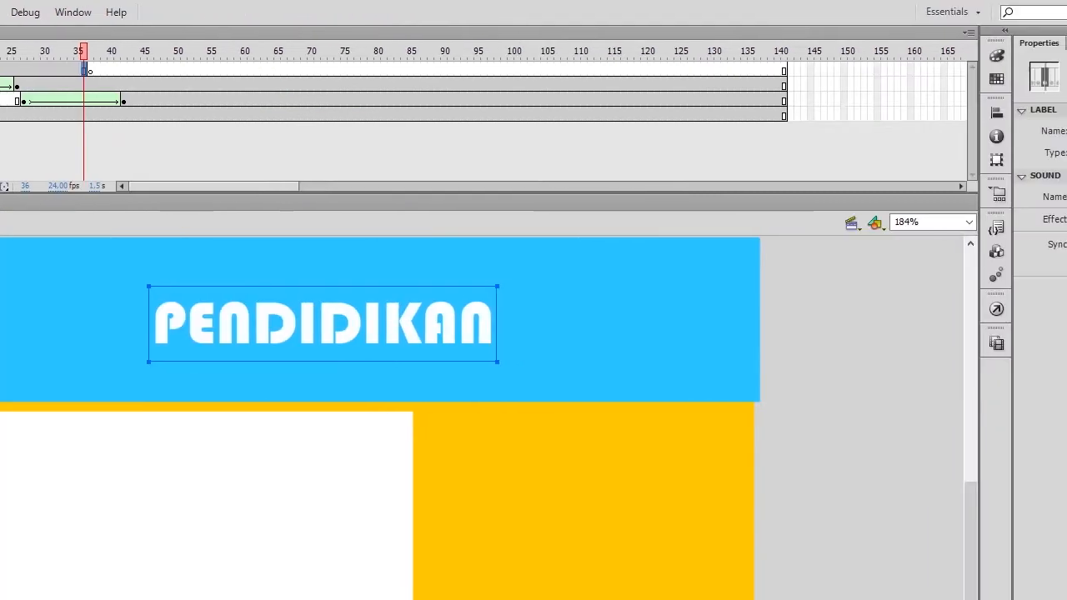
drag(800, 70, 438, 70)
right_click(437, 71)
click(331, 158)
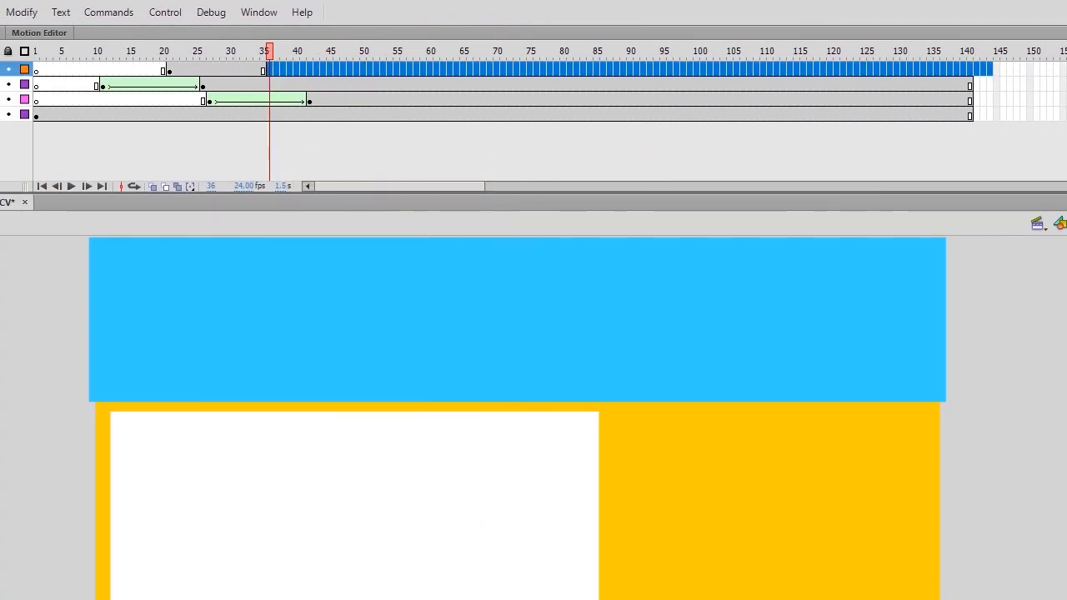
Step: Change the title text on Layer 3 from PENDIDIKAN to KEMAMPUAN
click(285, 70)
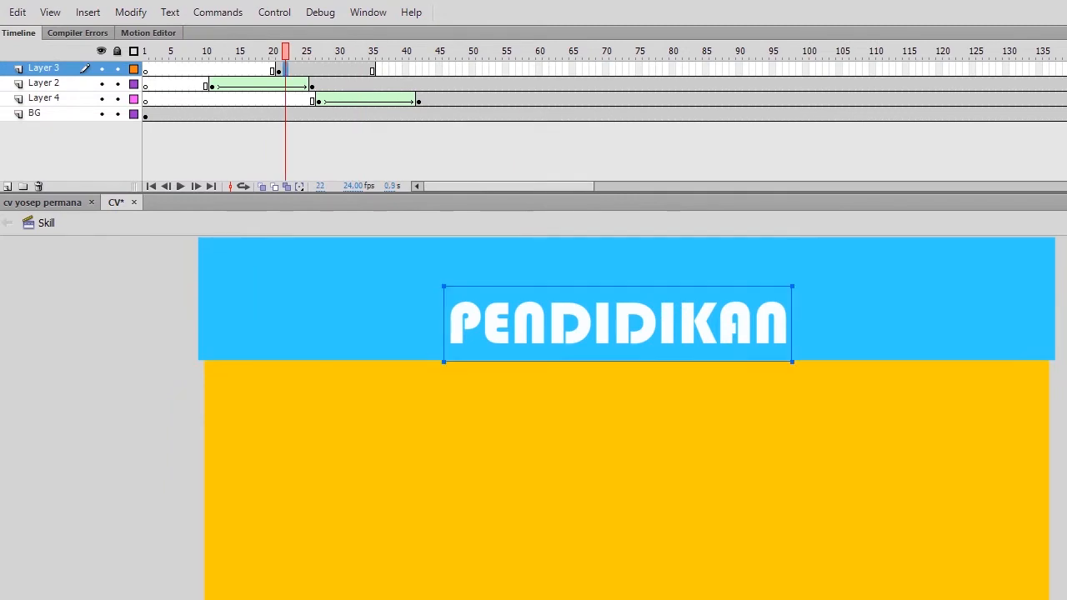
double_click(783, 323)
key(ctrl+a)
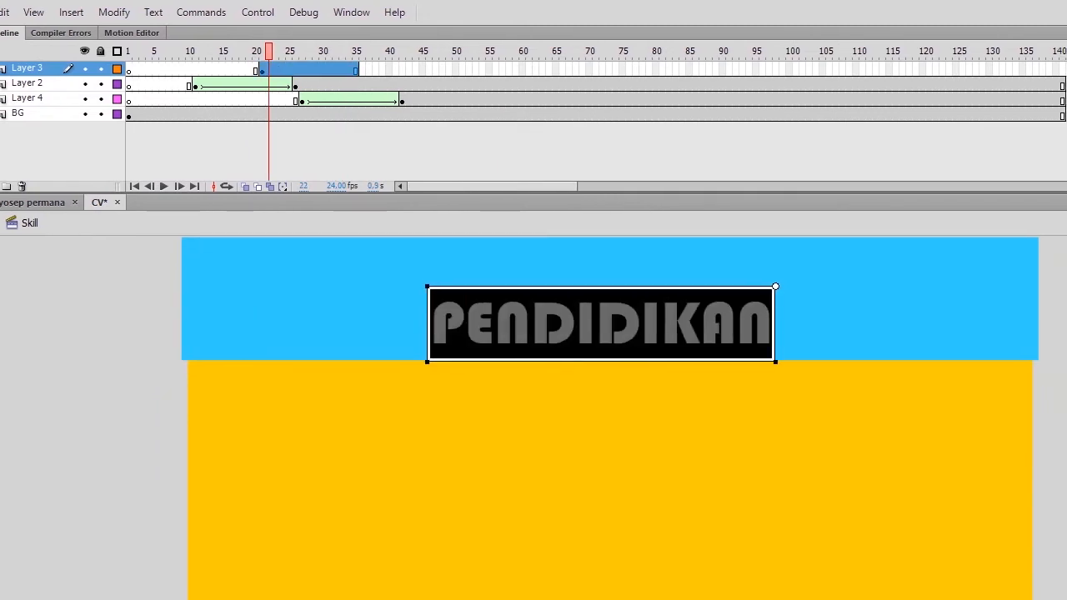
text(KEMAMPUAN)
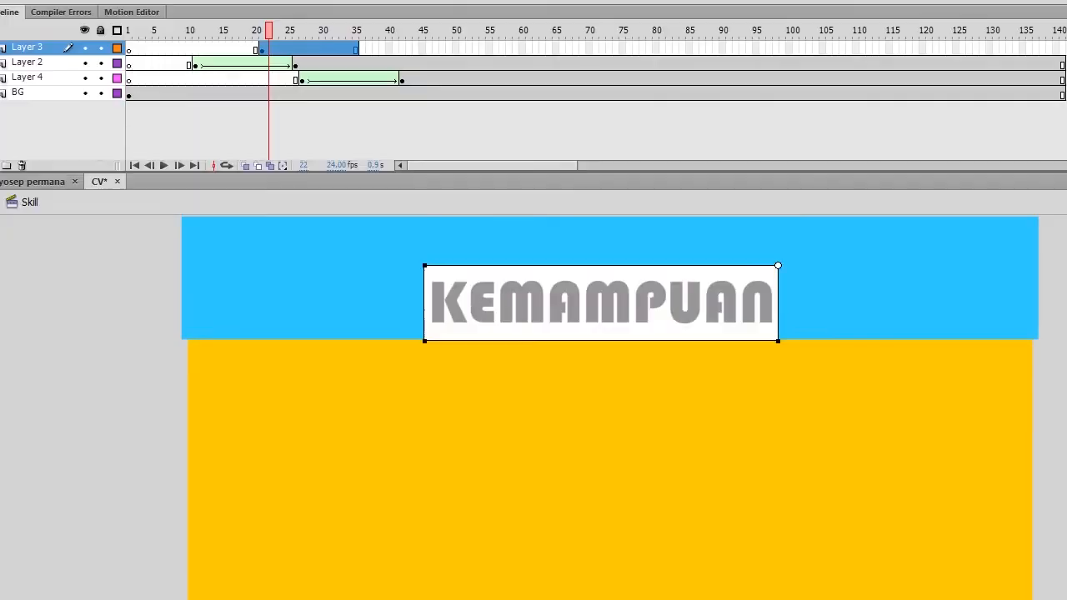
key(Escape)
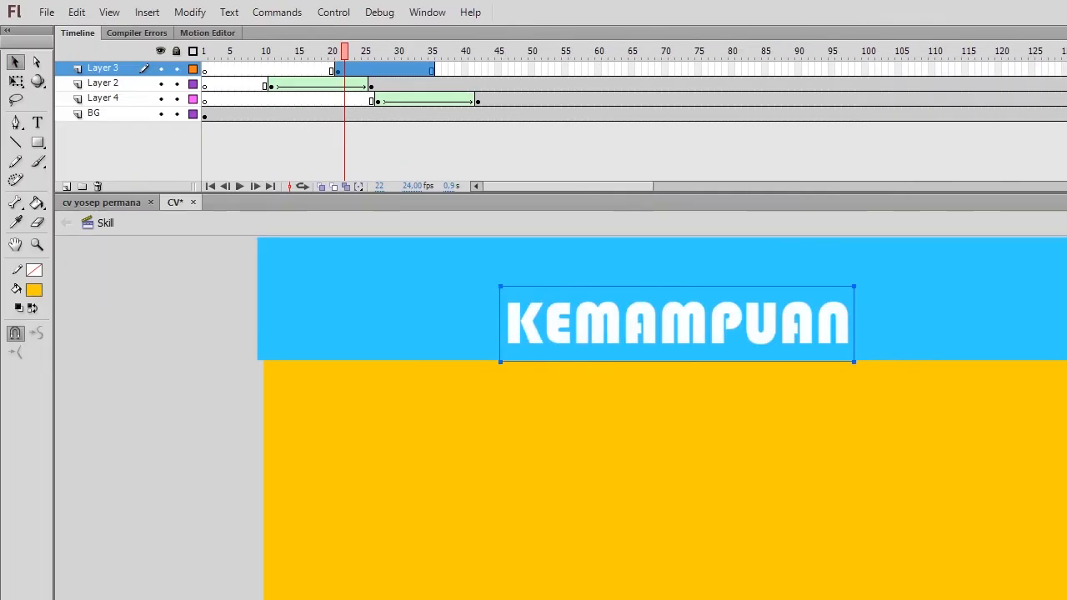
Step: Extend the KEMAMPUAN title's frames on Layer 3 and trim the surplus so the layer ends at frame 51
mouse_move(345, 51)
mouse_down()
mouse_move(332, 51)
mouse_move(491, 51)
mouse_move(330, 50)
mouse_up()
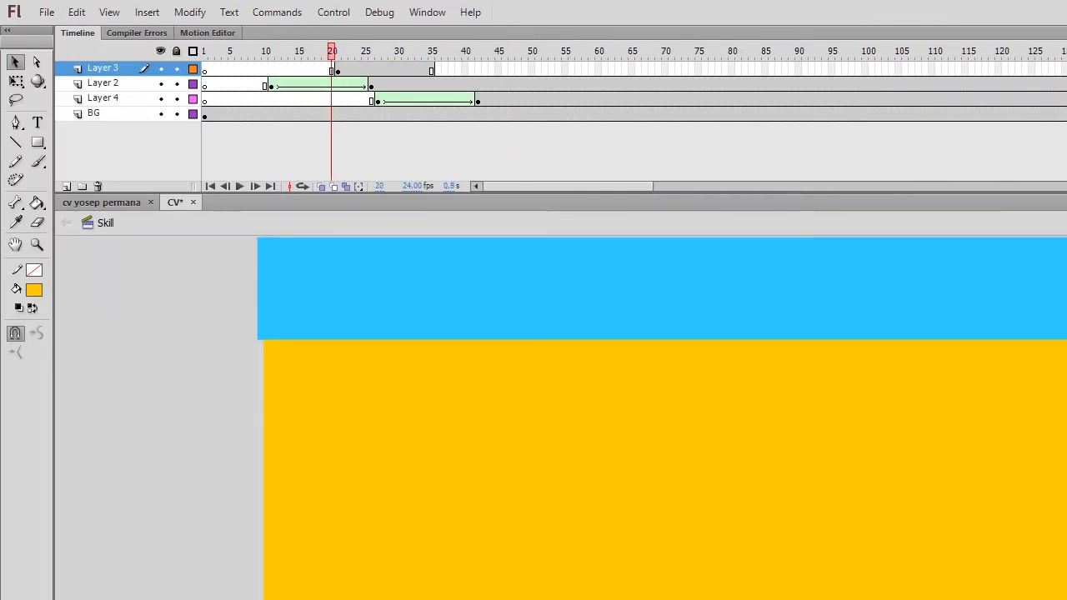
click(431, 69)
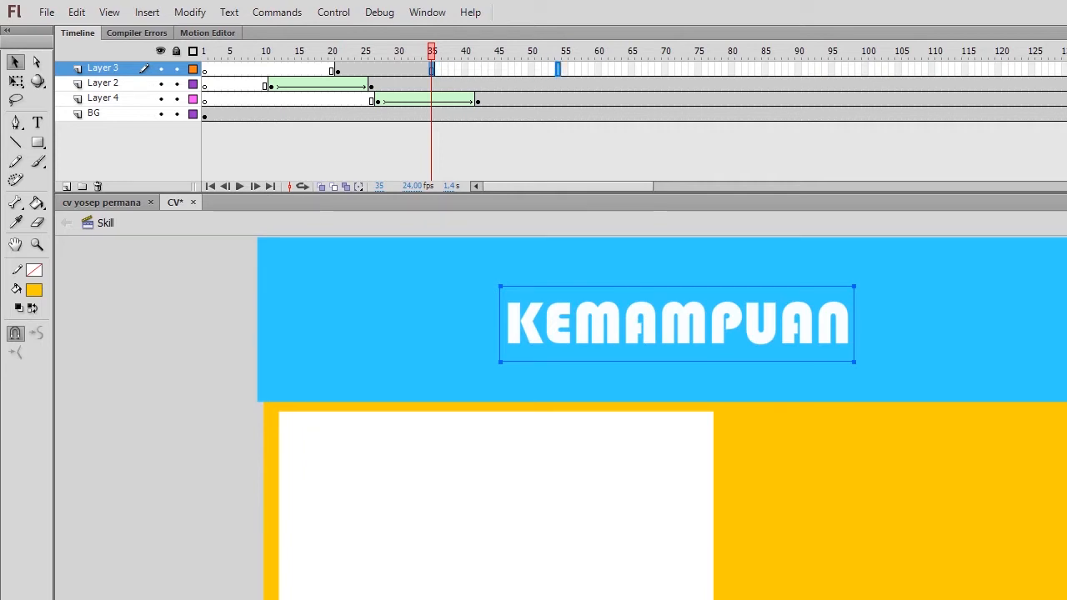
drag(431, 69, 342, 51)
drag(571, 69, 577, 69)
right_click(545, 69)
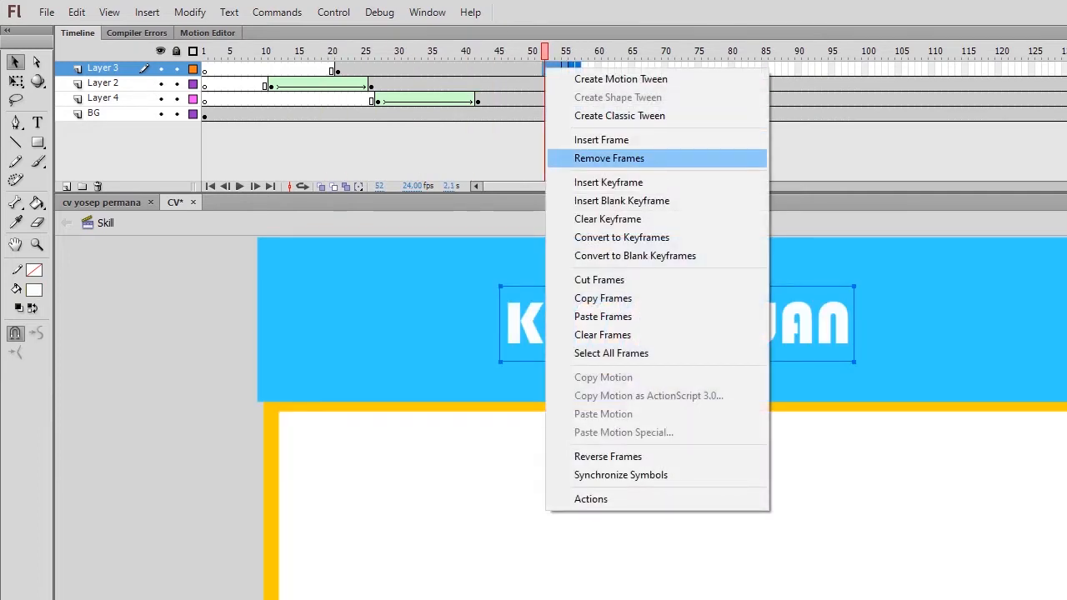
click(608, 158)
Step: Insert a keyframe at frame 36 of Layer 3 and create a classic tween for the title from frame 21
drag(545, 51, 394, 51)
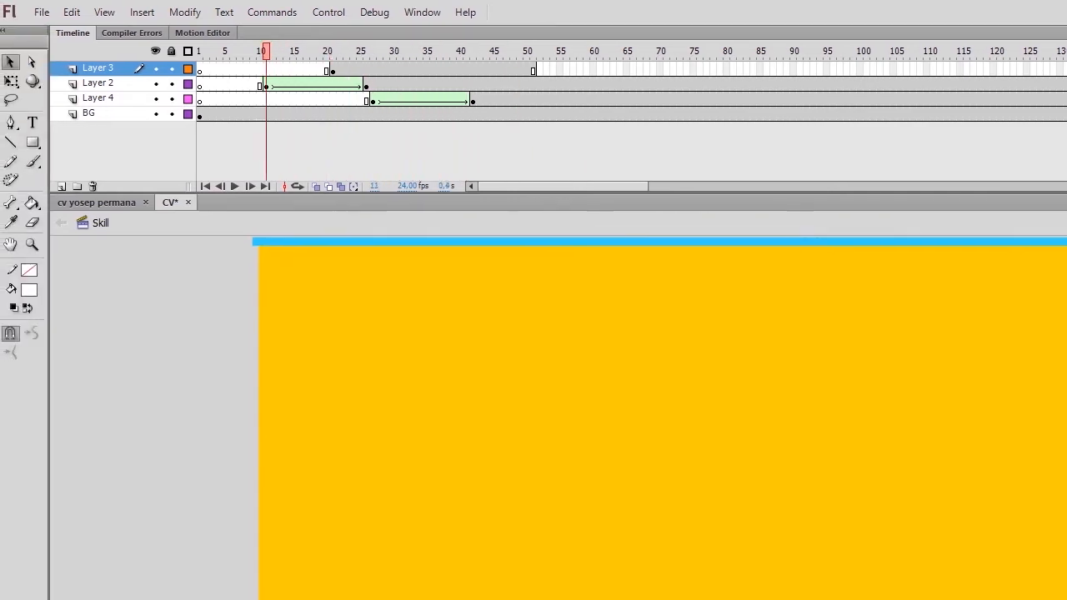
right_click(429, 68)
click(392, 68)
right_click(392, 69)
click(464, 112)
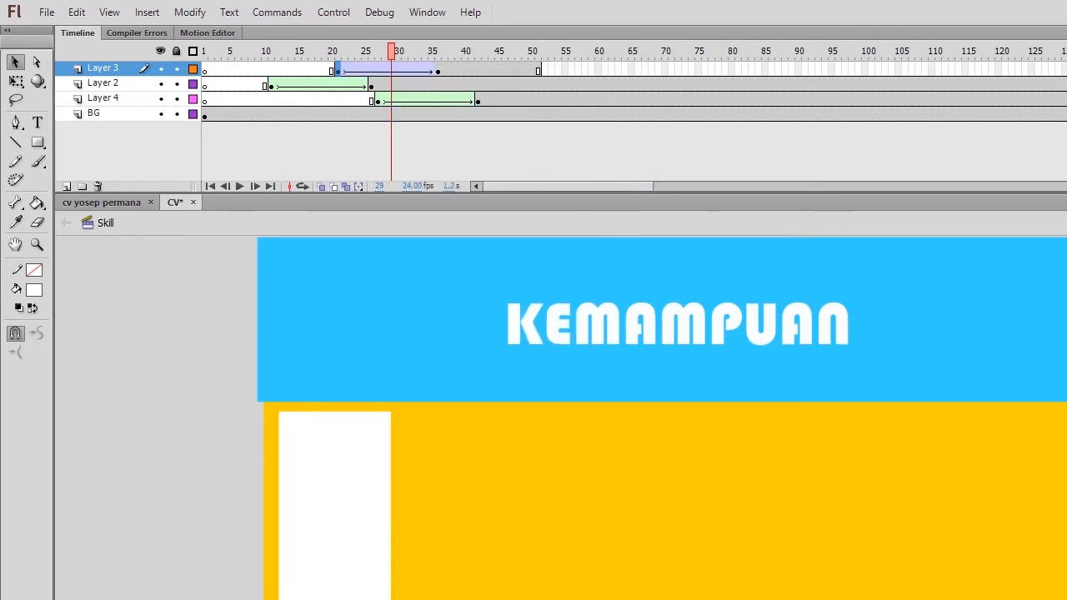
Step: Apply an Alpha color effect to the KEMAMPUAN title at the tween's starting keyframe, frame 21
click(338, 69)
click(677, 324)
click(944, 230)
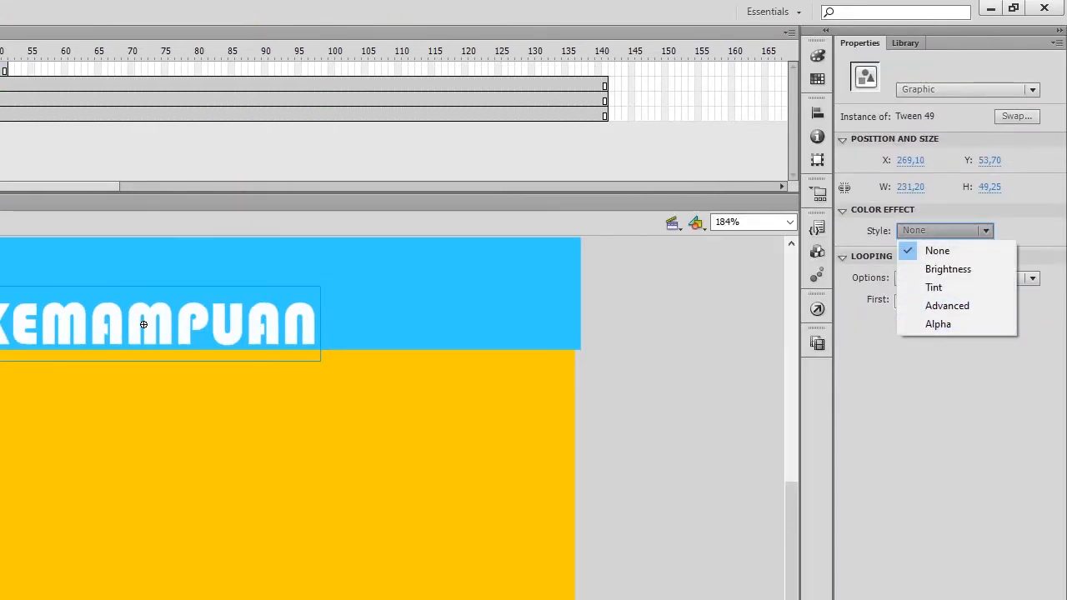
click(938, 324)
Step: Insert frames on Layer 3 up to the other layers' last frame and return to the start of the timeline
click(604, 70)
right_click(604, 70)
click(664, 140)
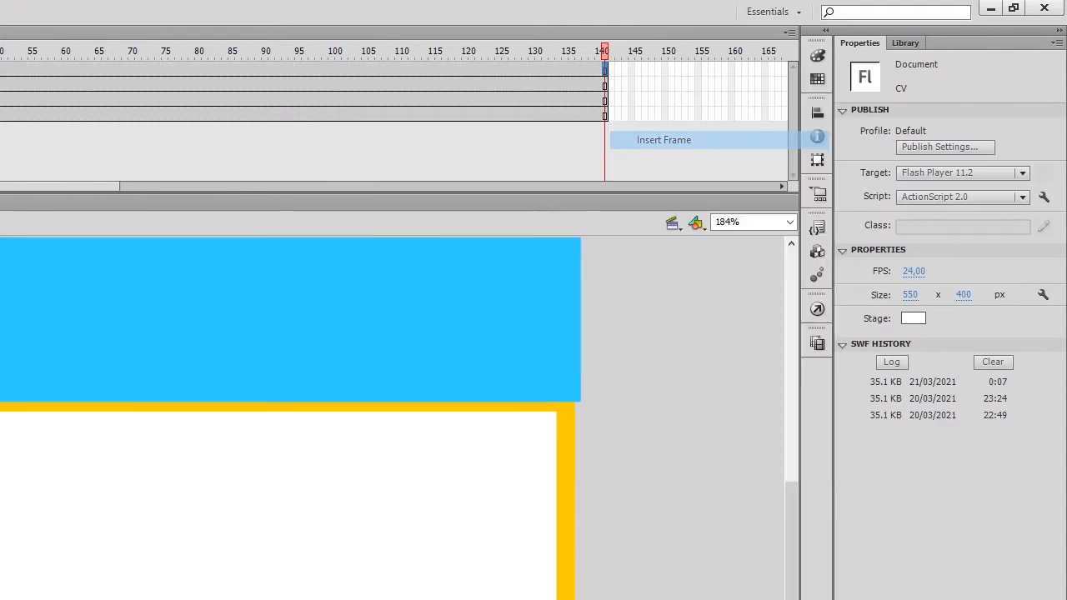
drag(264, 51, 204, 51)
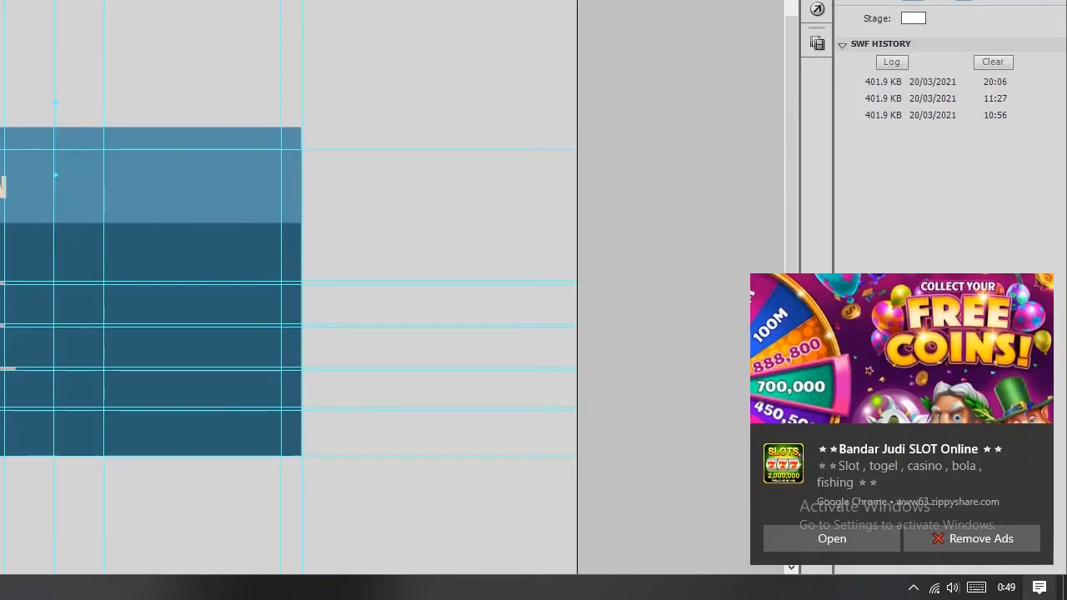
Step: Copy the Ps, Pr and CorelDRAW icons from the original CV file's skill scene into Layer 3 of the new Skill scene
key(super+a)
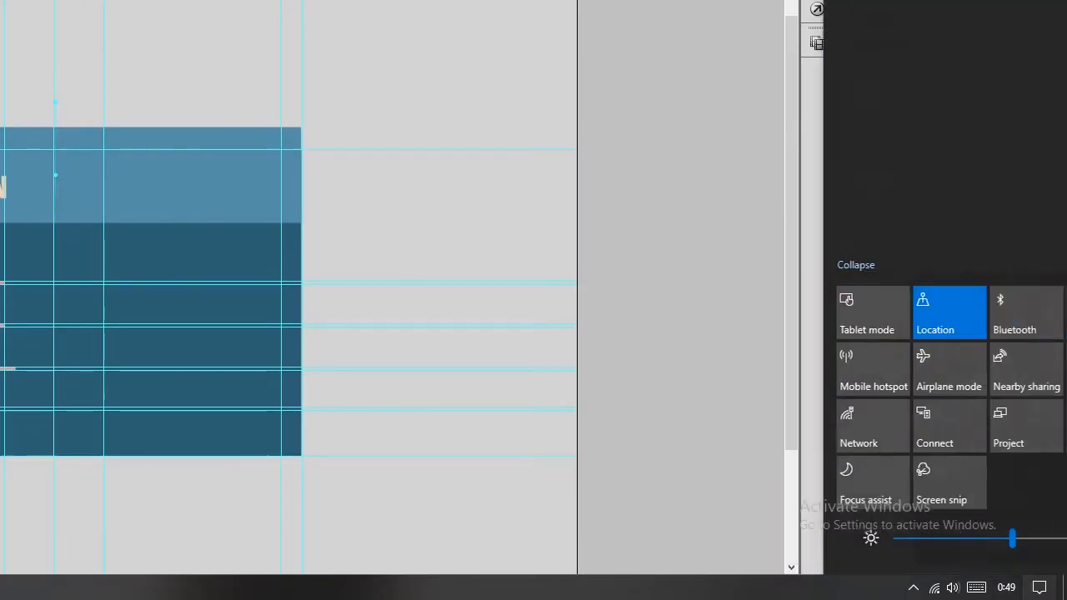
key(Escape)
click(672, 175)
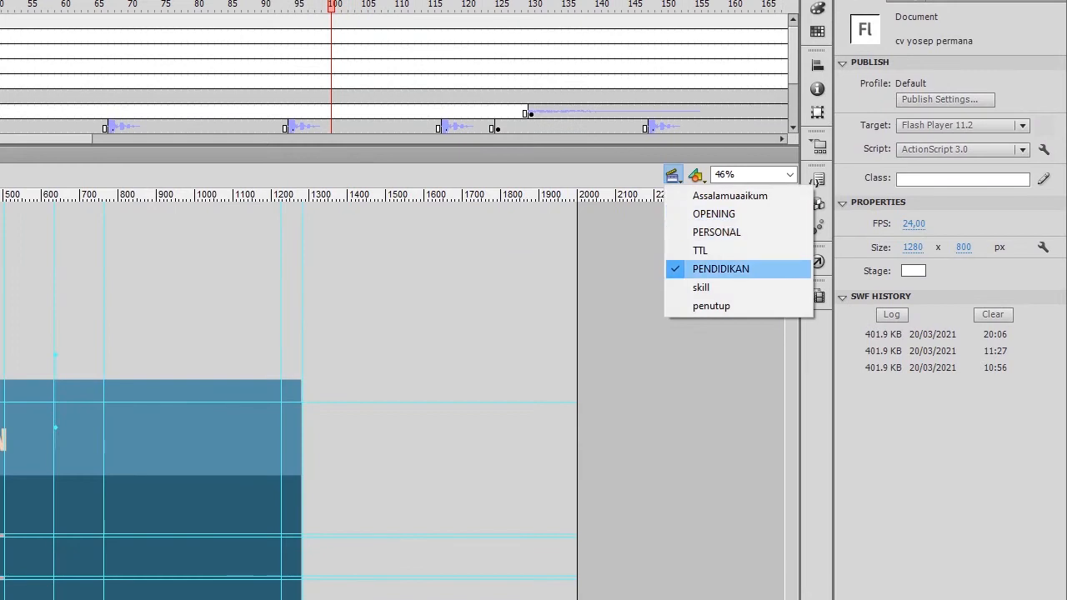
click(701, 287)
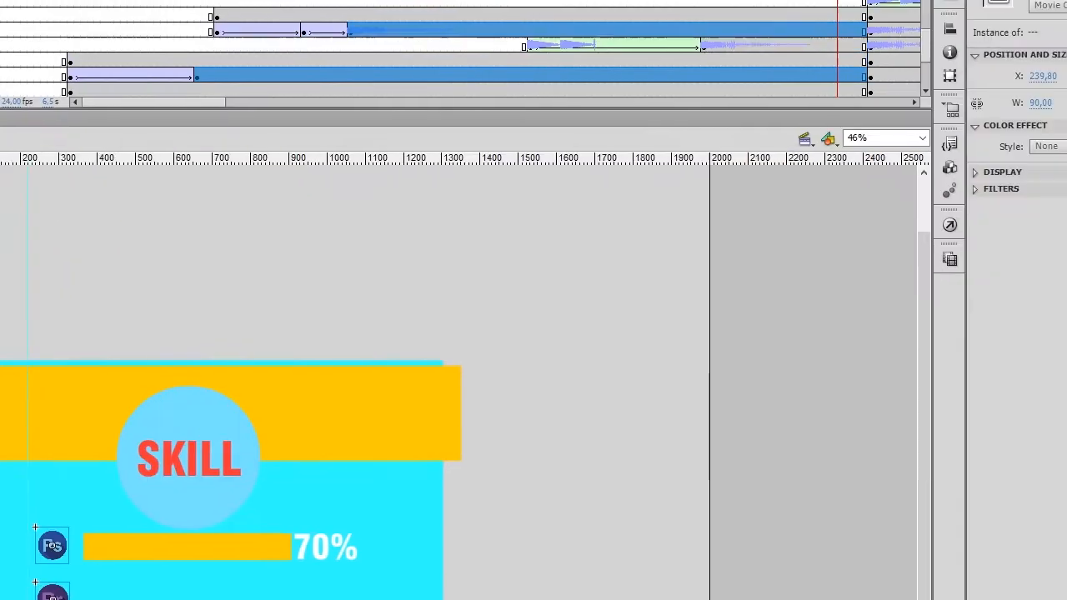
click(792, 155)
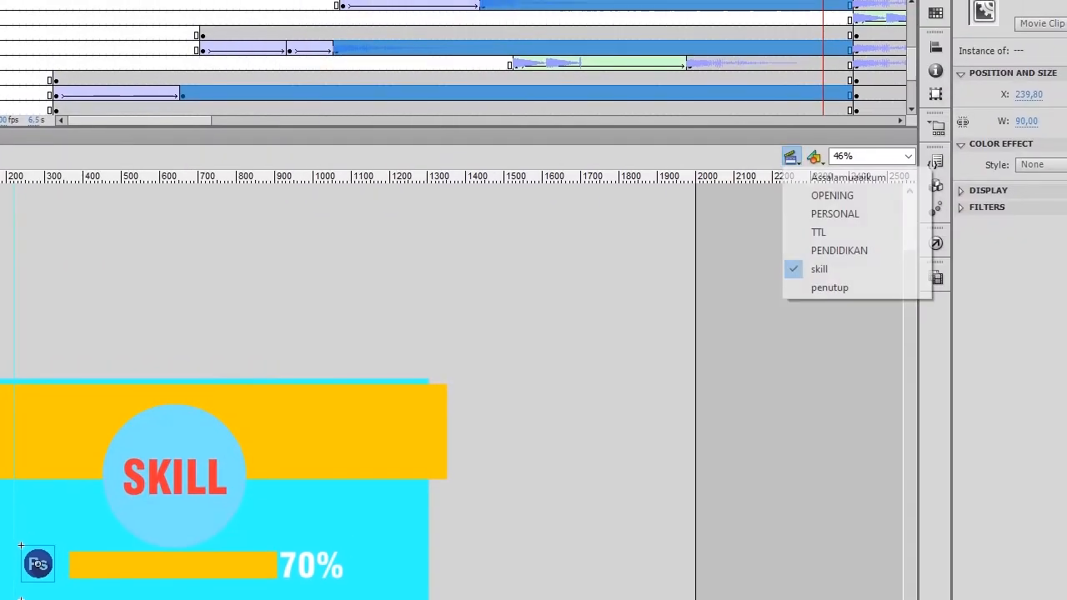
click(776, 287)
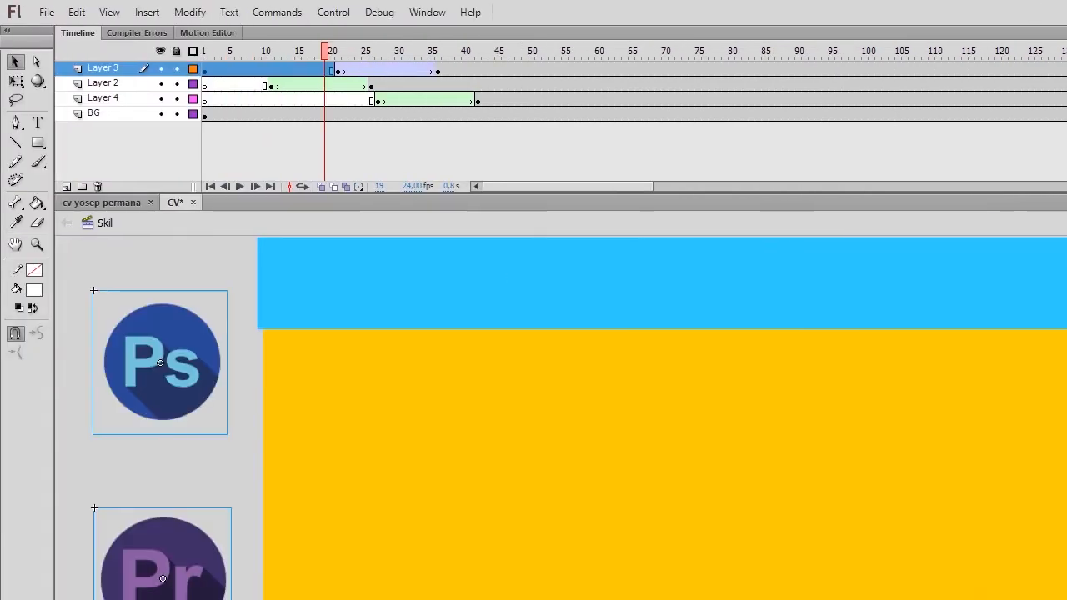
Step: Add three new layers above Layer 3 in the Skill scene
click(66, 187)
click(66, 186)
click(66, 186)
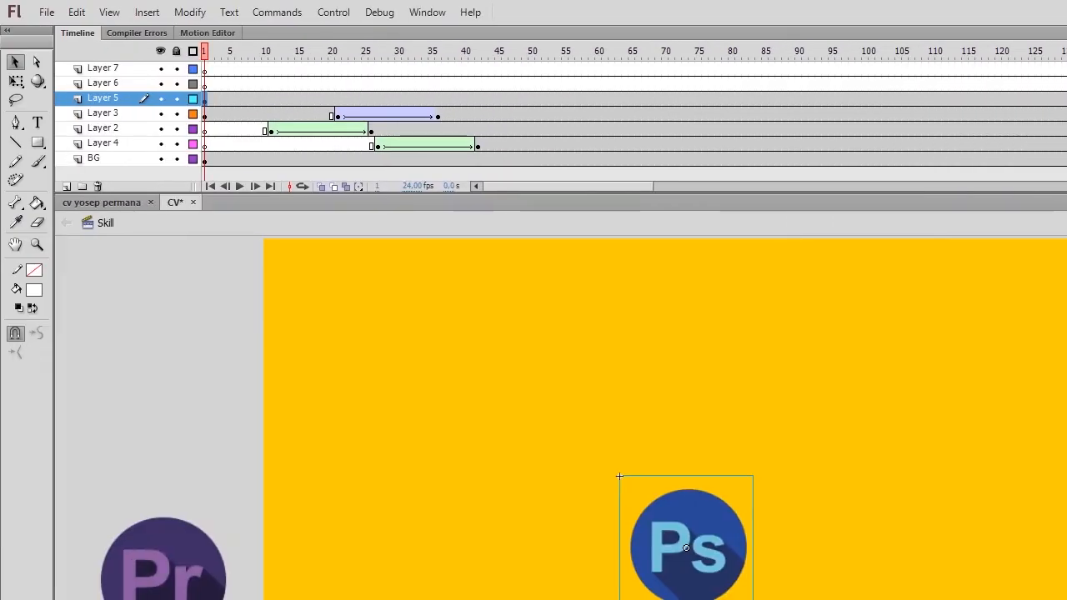
Step: Put the Ps icon on Layer 5 and rename that layer PS
click(102, 98)
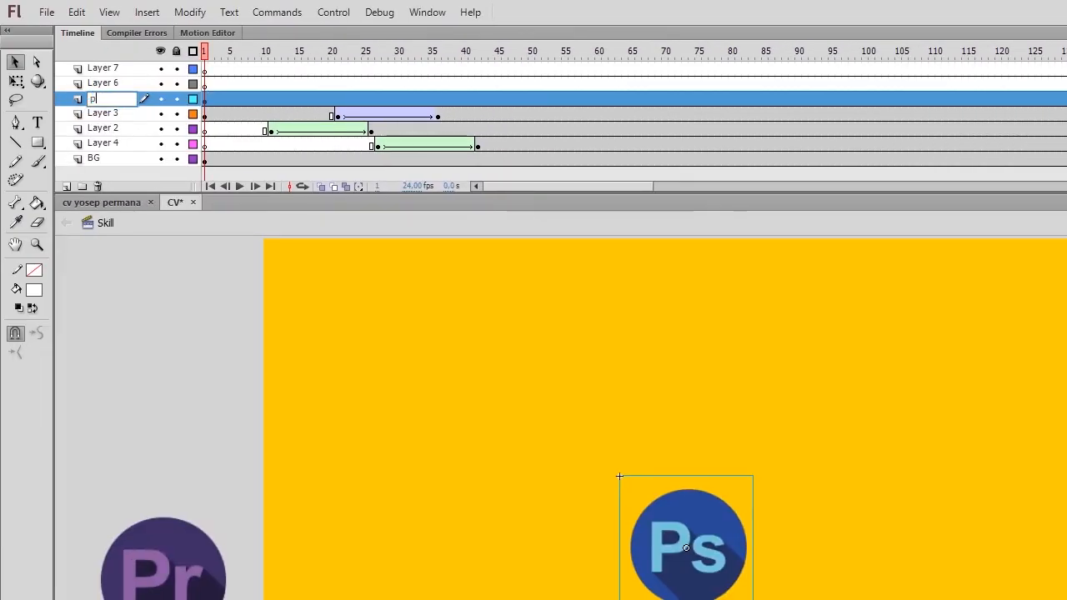
text(PS)
key(Return)
Step: Move the Pr icon from Layer 3 to Layer 6 and rename that layer PR
click(164, 578)
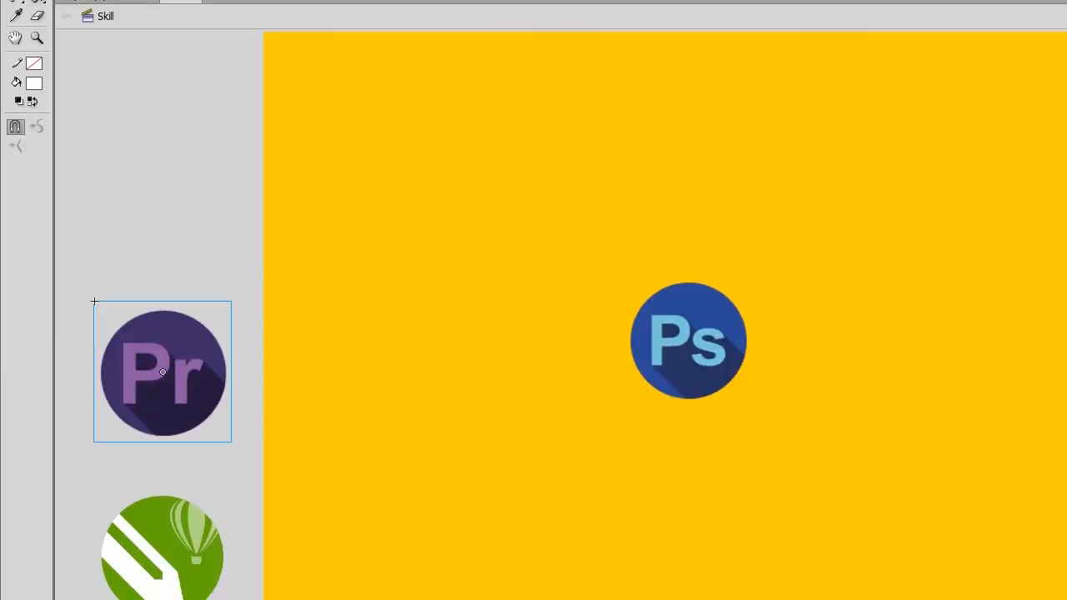
key(ctrl+x)
double_click(105, 83)
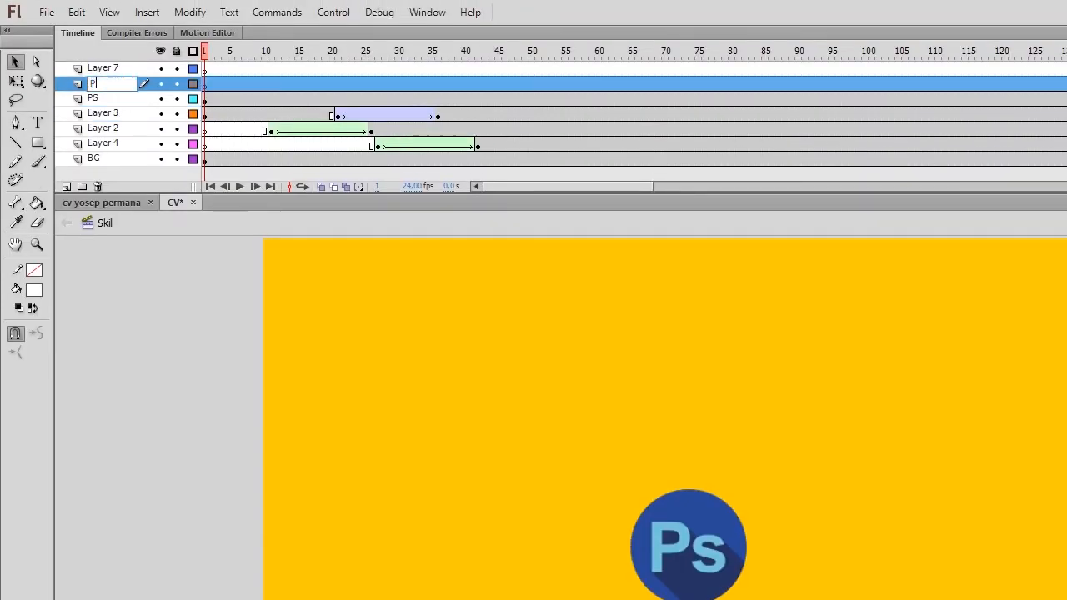
key(Return)
key(ctrl+v)
Step: Move the green CorelDRAW icon from Layer 3 to Layer 7
click(163, 463)
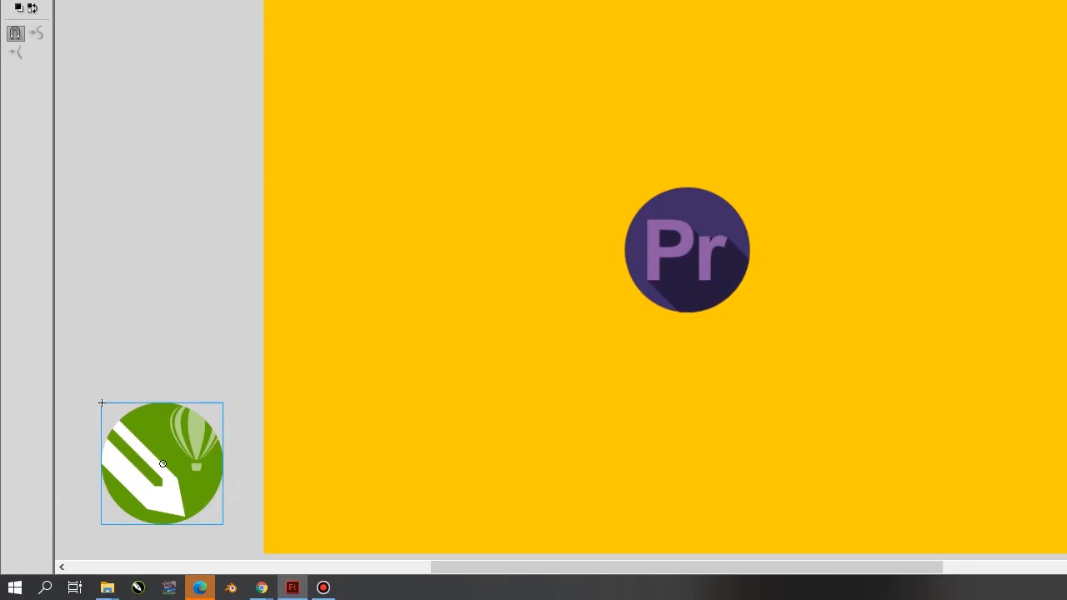
key(ctrl+x)
click(103, 68)
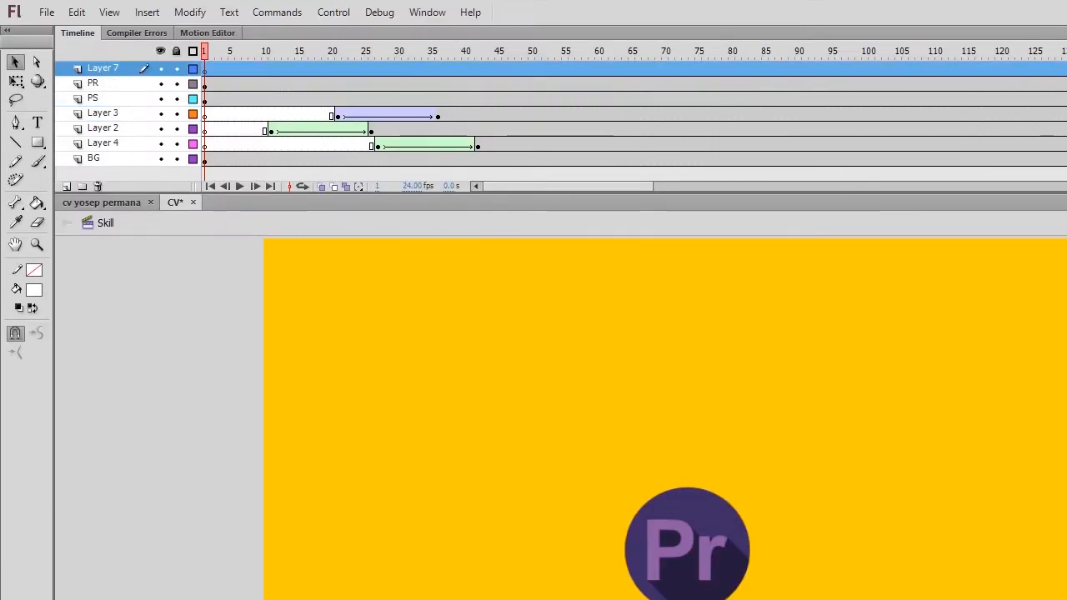
key(ctrl+v)
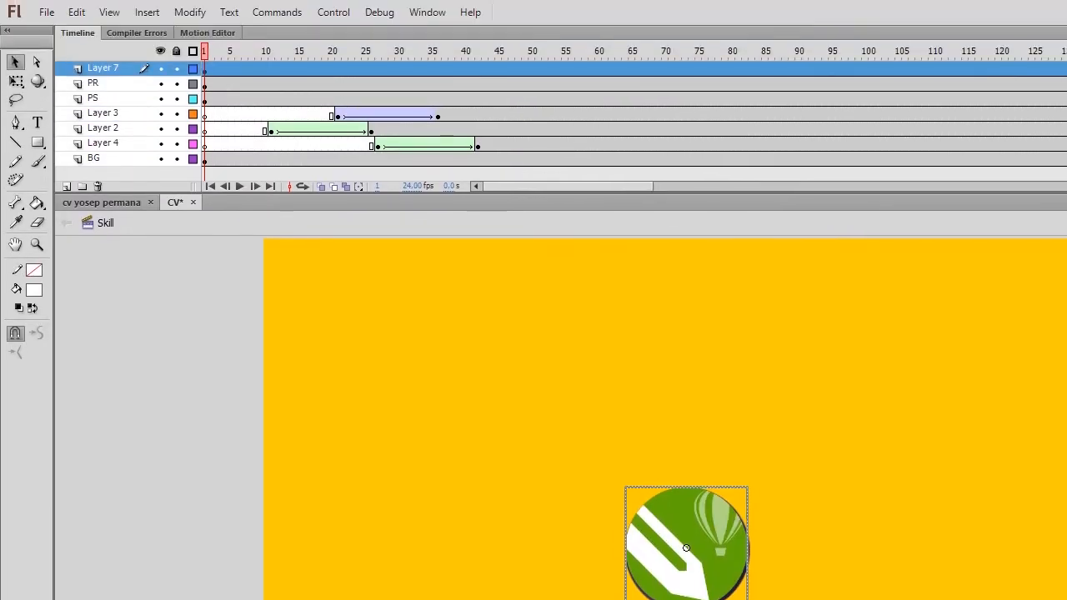
Step: Move the first keyframes of Layer 7, PR and PS to frame 39
click(103, 83)
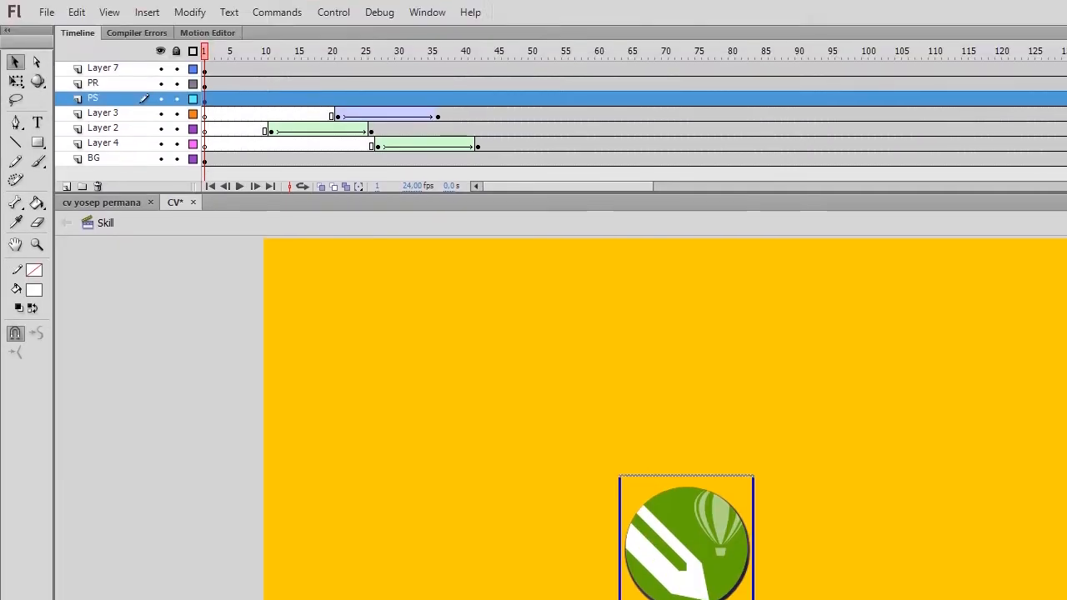
click(103, 68)
drag(204, 68, 457, 99)
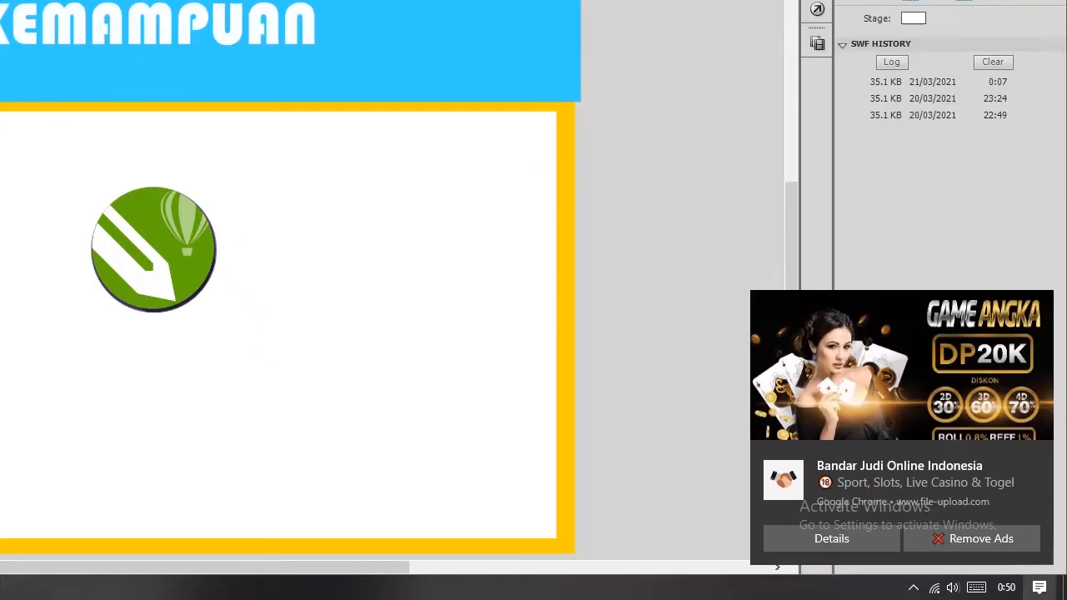
click(1039, 587)
click(1004, 266)
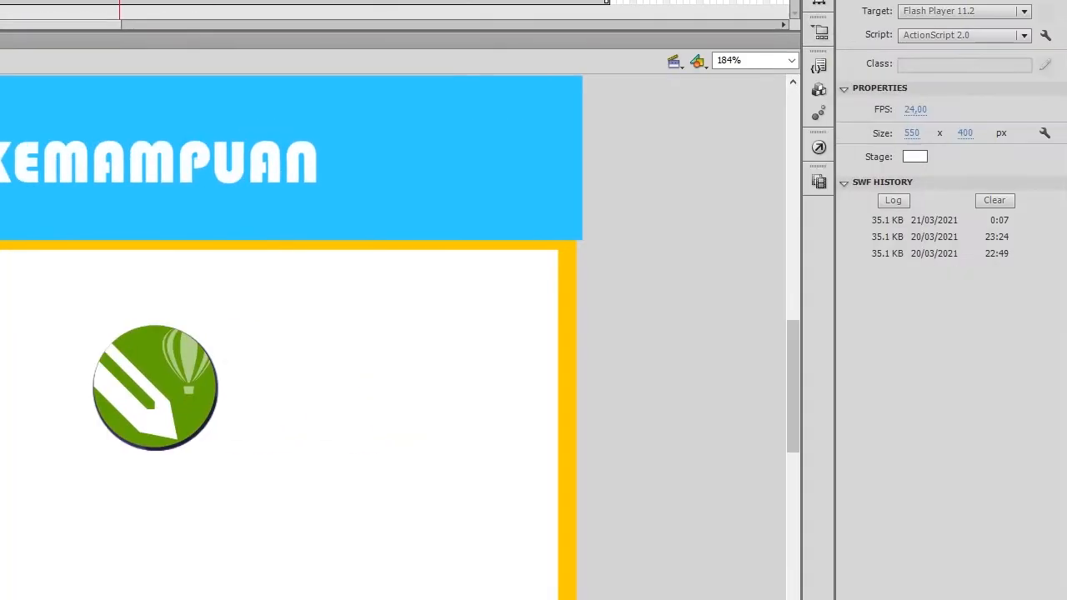
Step: Move the green CorelDRAW icon to the lower-left corner of the white panel in frame 39
mouse_move(1059, 367)
mouse_down()
mouse_move(1059, 423)
mouse_move(1059, 388)
mouse_up()
drag(791, 448, 791, 440)
drag(154, 358, 276, 451)
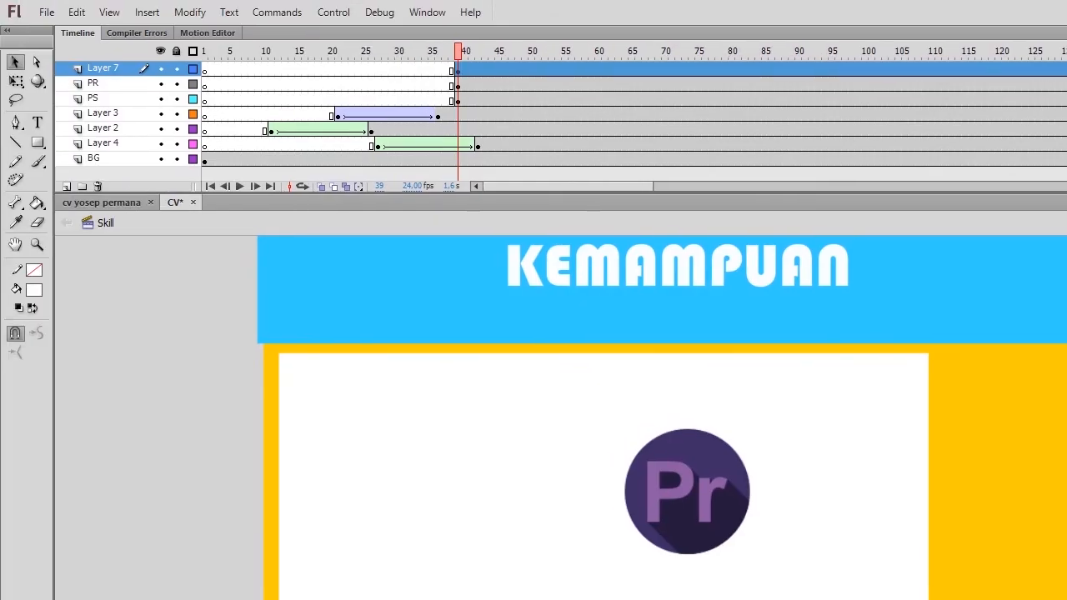
click(753, 220)
click(764, 280)
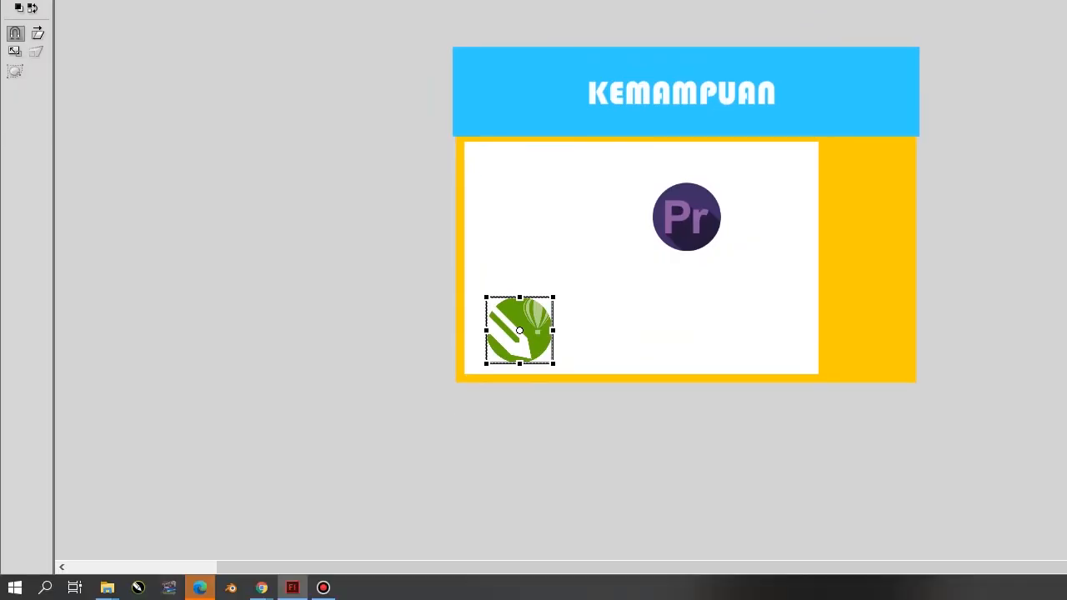
Step: Shrink the Pr and Ps icons and stack them above the CorelDRAW icon along the white panel's left side, Ps on top
click(686, 217)
drag(686, 216, 517, 250)
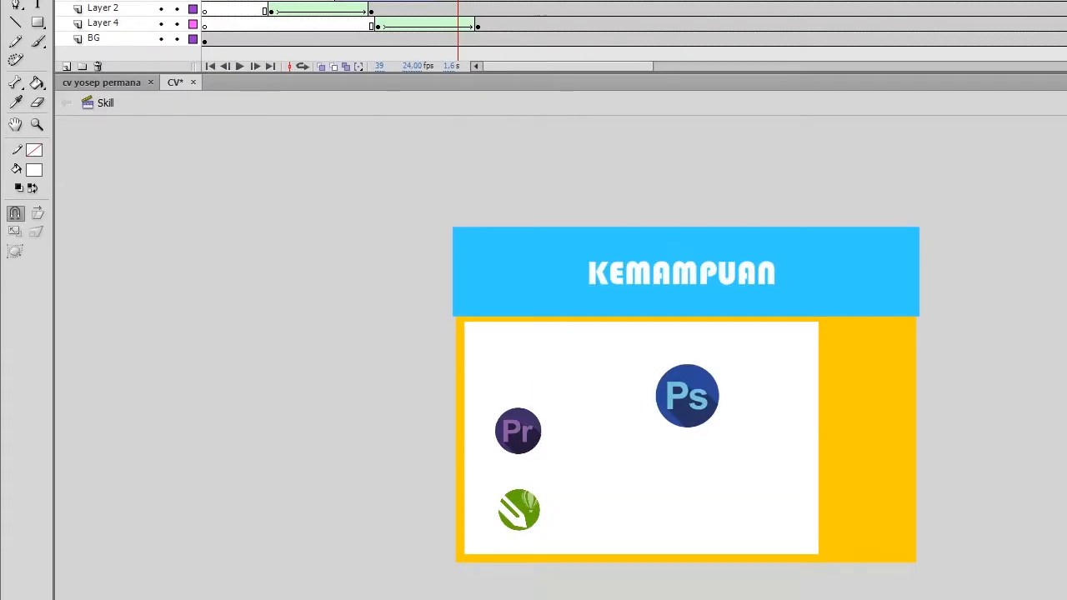
click(686, 216)
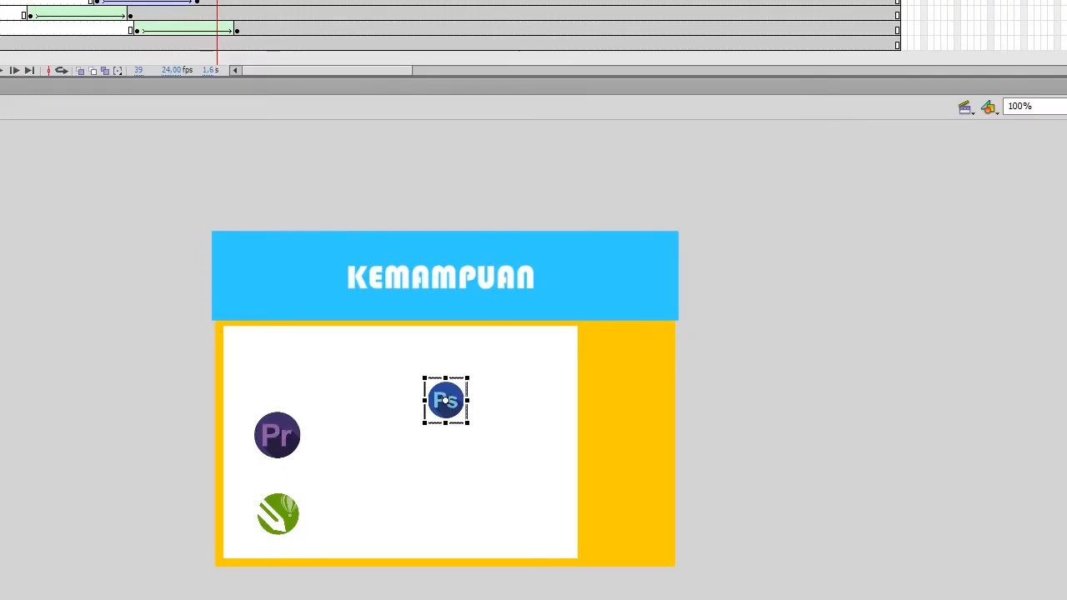
drag(446, 400, 276, 369)
Step: Scale the three icons to matching sizes and even out the vertical spacing of their column
click(278, 434)
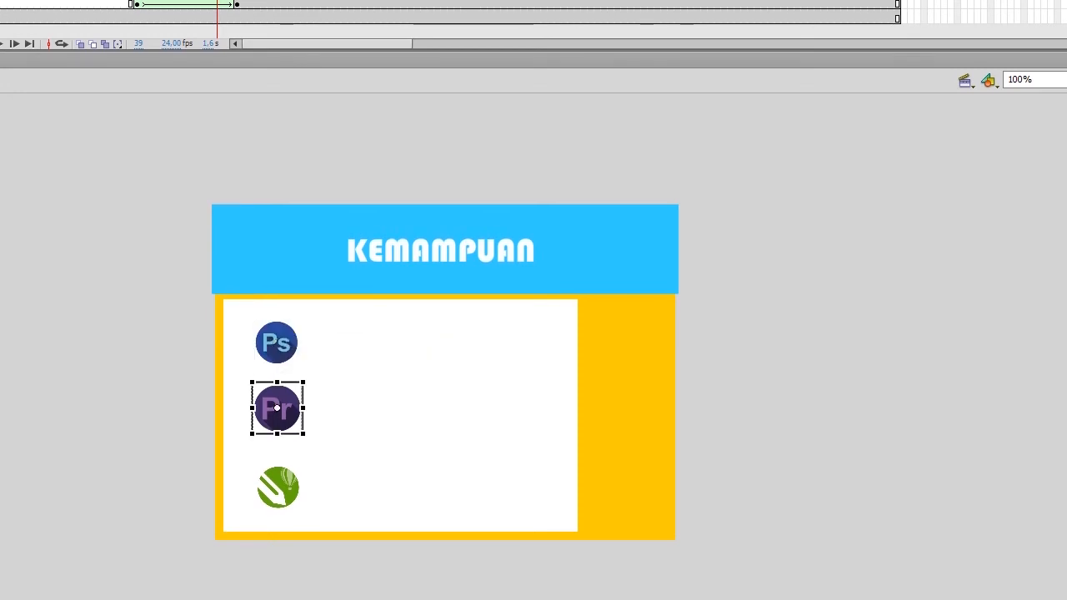
click(278, 488)
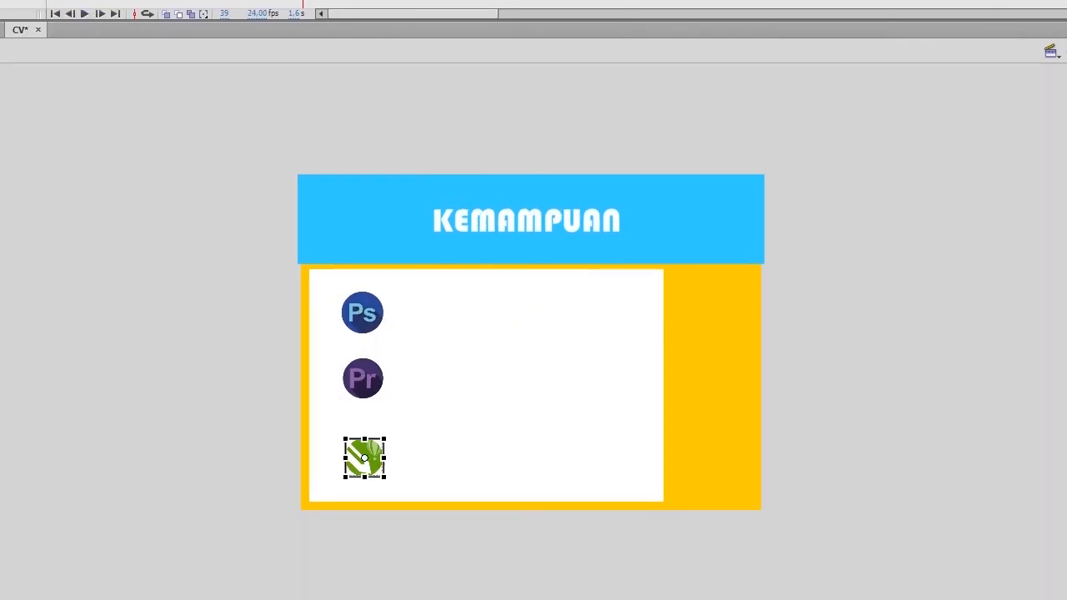
click(277, 379)
click(277, 313)
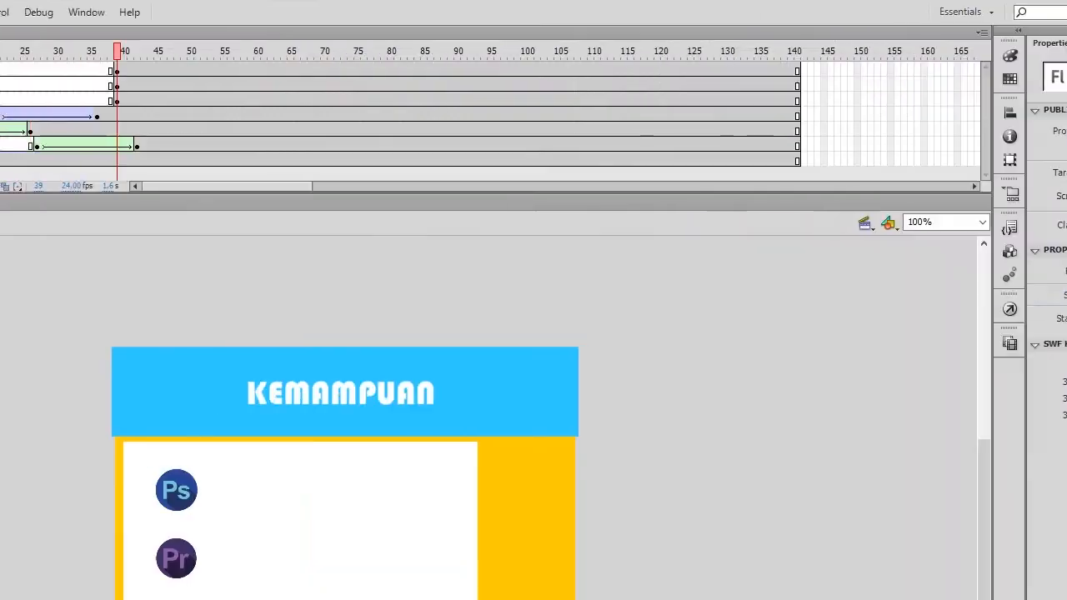
key(Escape)
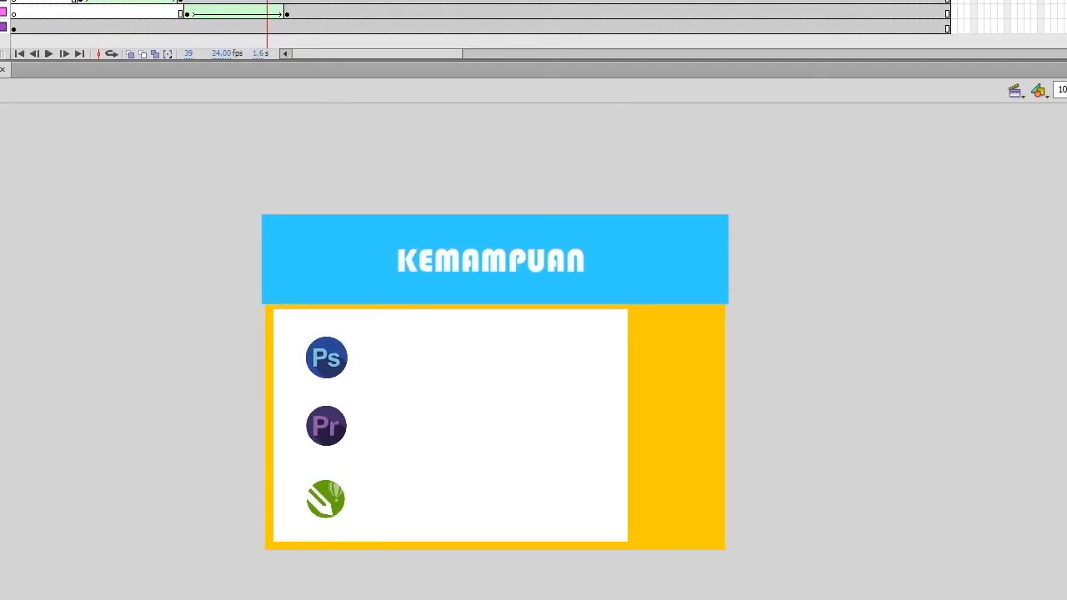
Step: Shift the Ps, Pr and CorelDRAW icons slightly to the right within the white panel, keeping them in one column
click(326, 357)
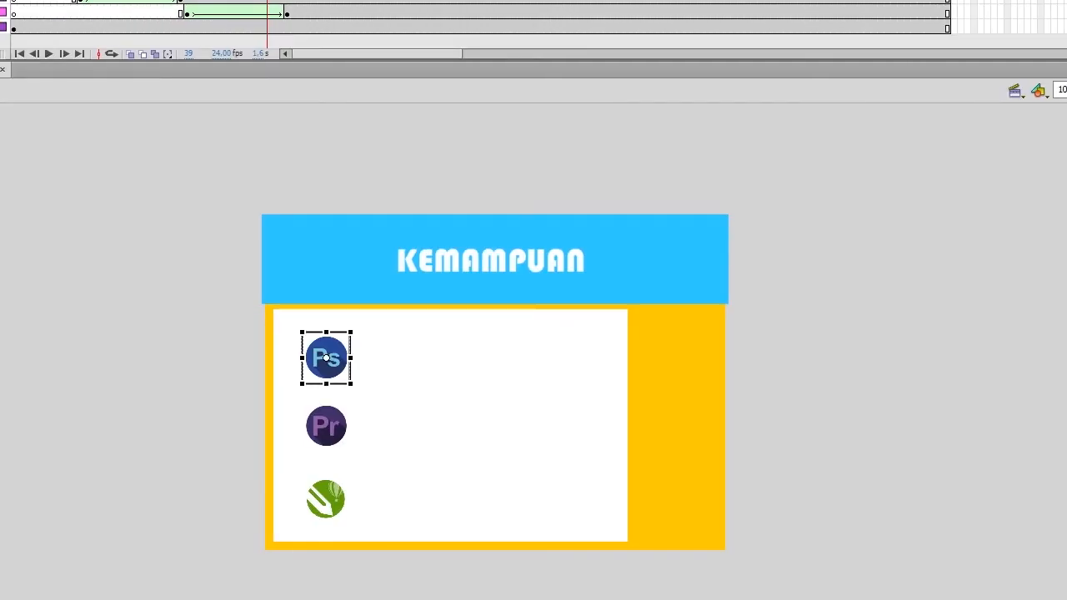
drag(326, 358, 364, 357)
click(326, 425)
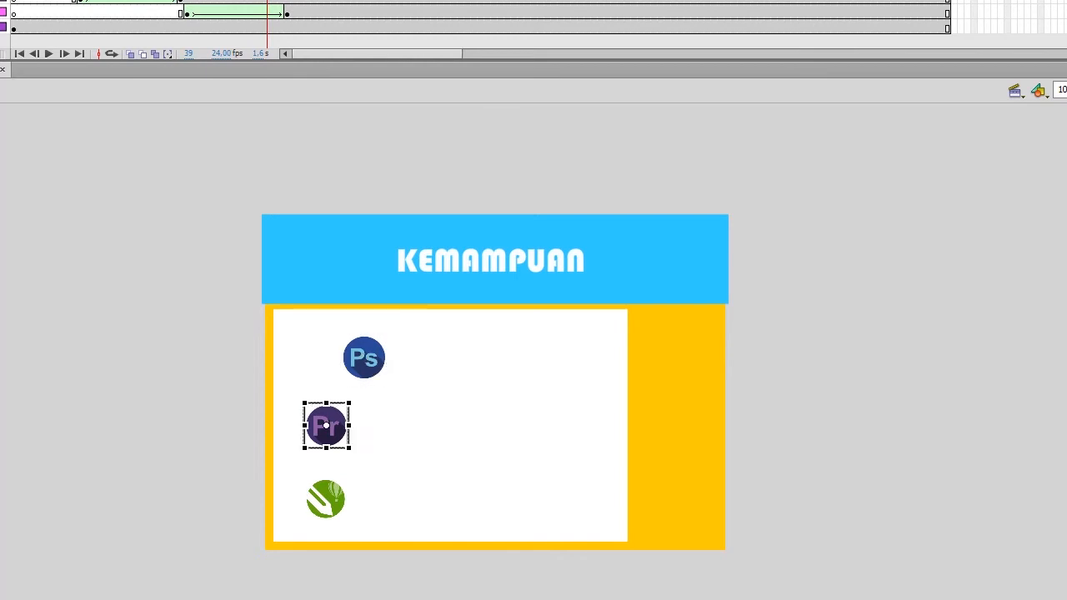
drag(326, 426, 360, 453)
click(326, 499)
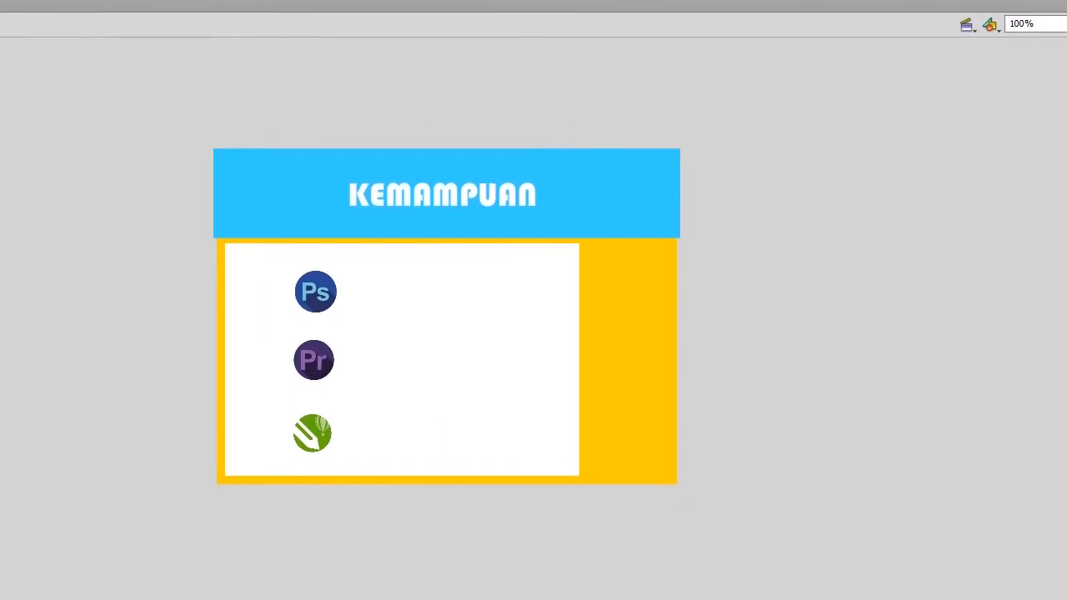
key(Right)
key(ctrl+shift+a)
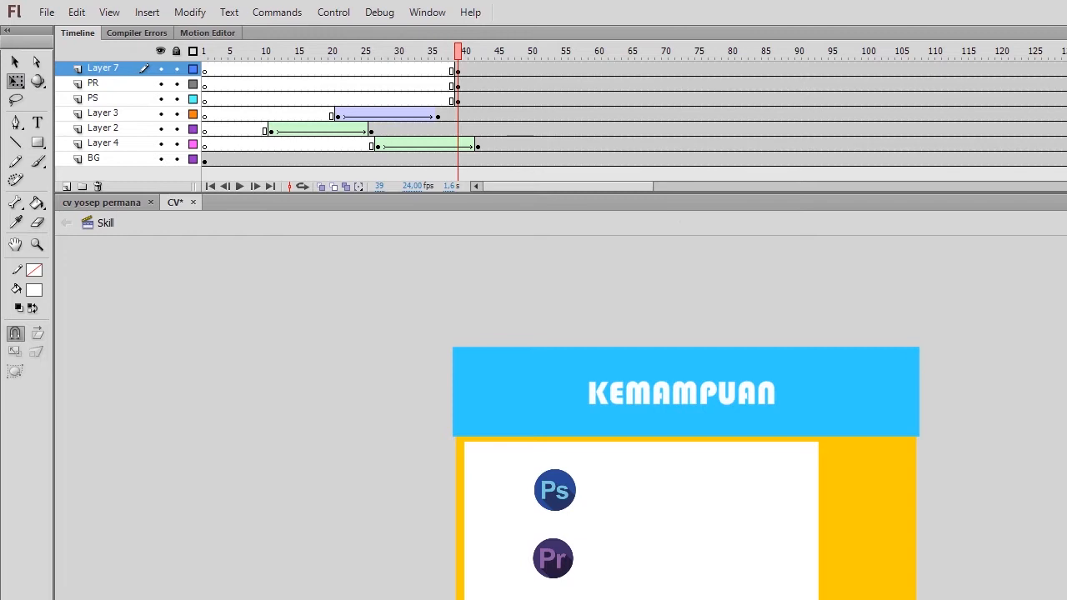
Step: Insert a new layer directly above the PS layer
click(94, 98)
right_click(96, 99)
click(552, 557)
key(ctrl+shift+a)
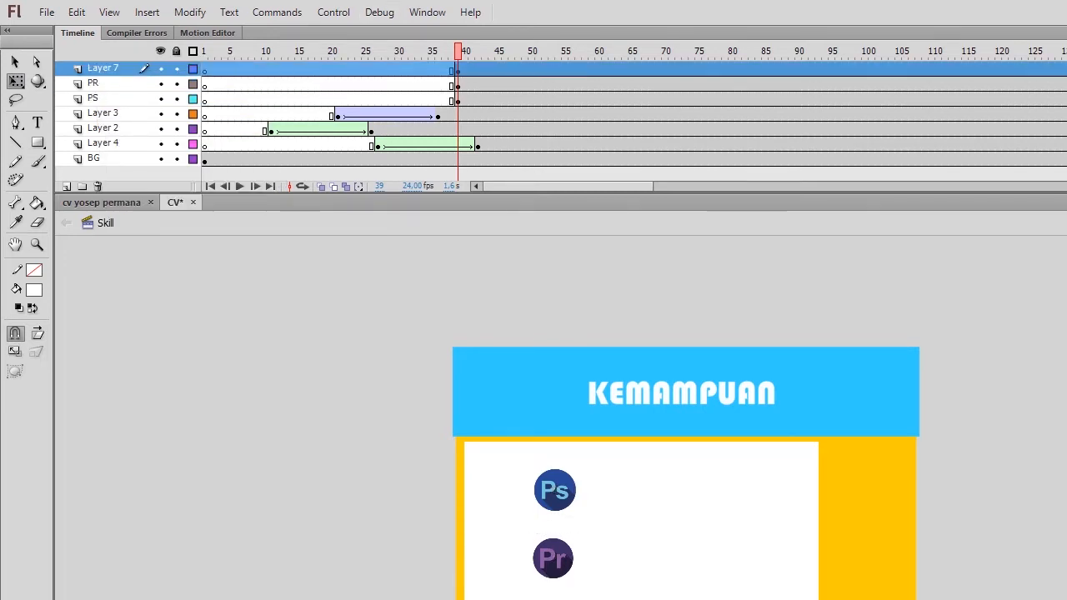
right_click(106, 99)
click(150, 170)
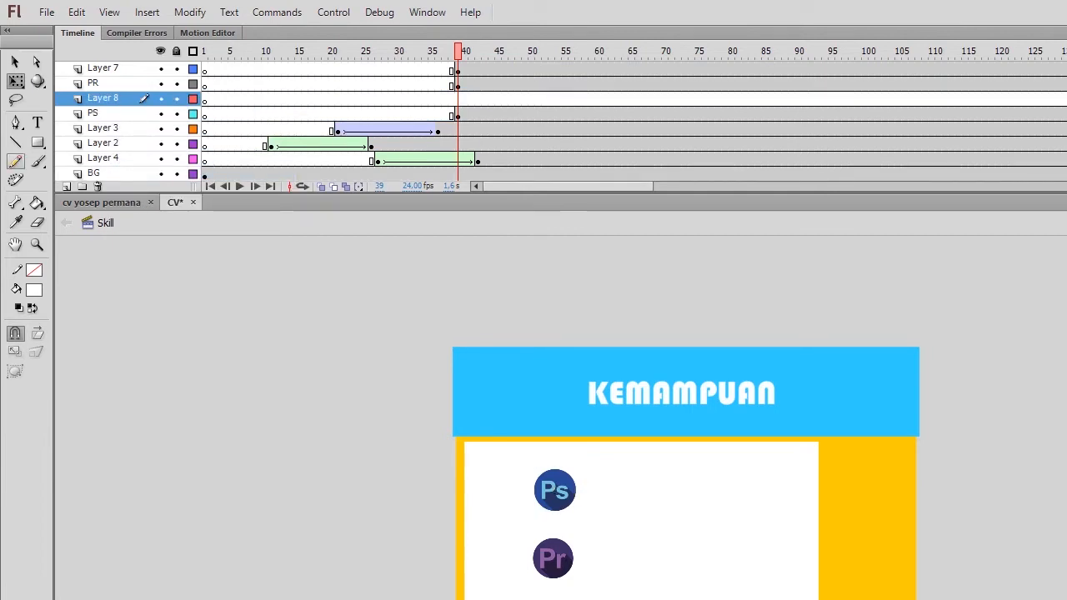
Step: Draw a looping yellow path on Layer 8 with the Pencil tool, from the Ps icon across the panel to beyond the stage's left edge
click(15, 162)
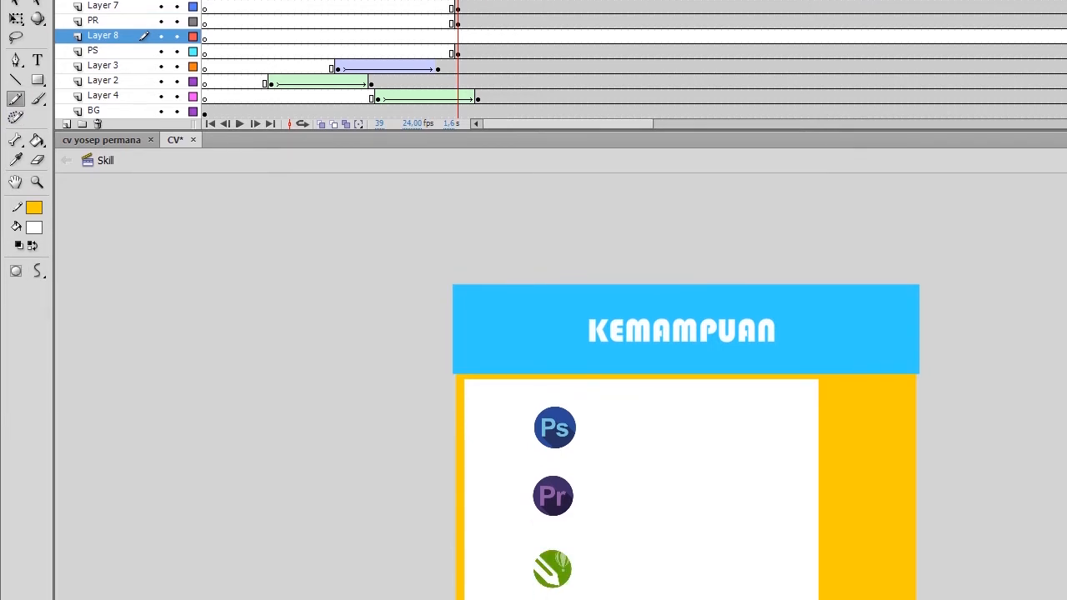
drag(530, 417, 703, 501)
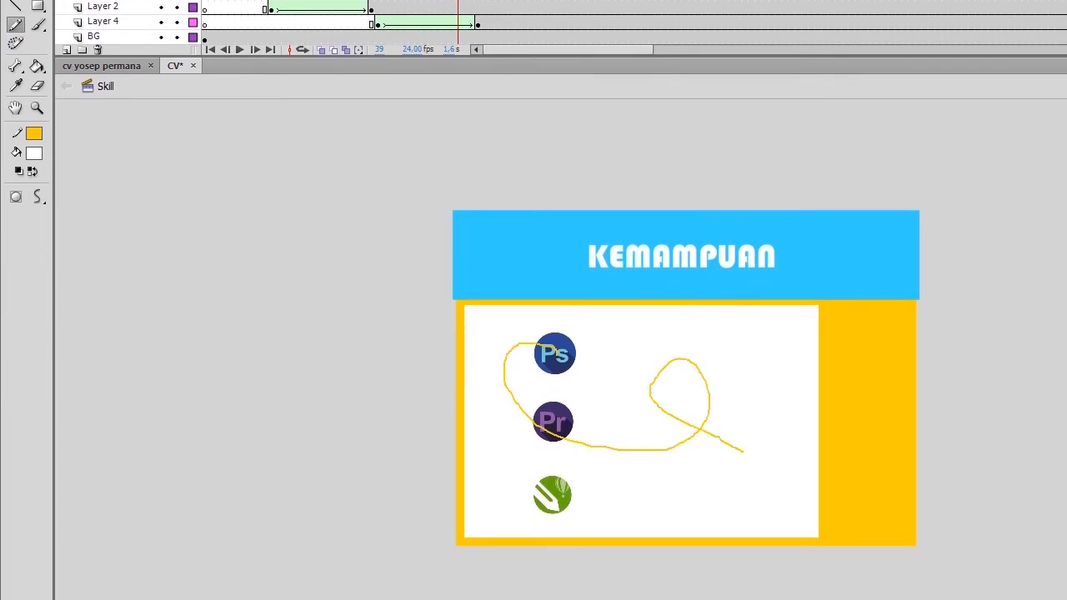
mouse_move(743, 451)
mouse_down()
mouse_move(547, 493)
mouse_move(347, 508)
mouse_up()
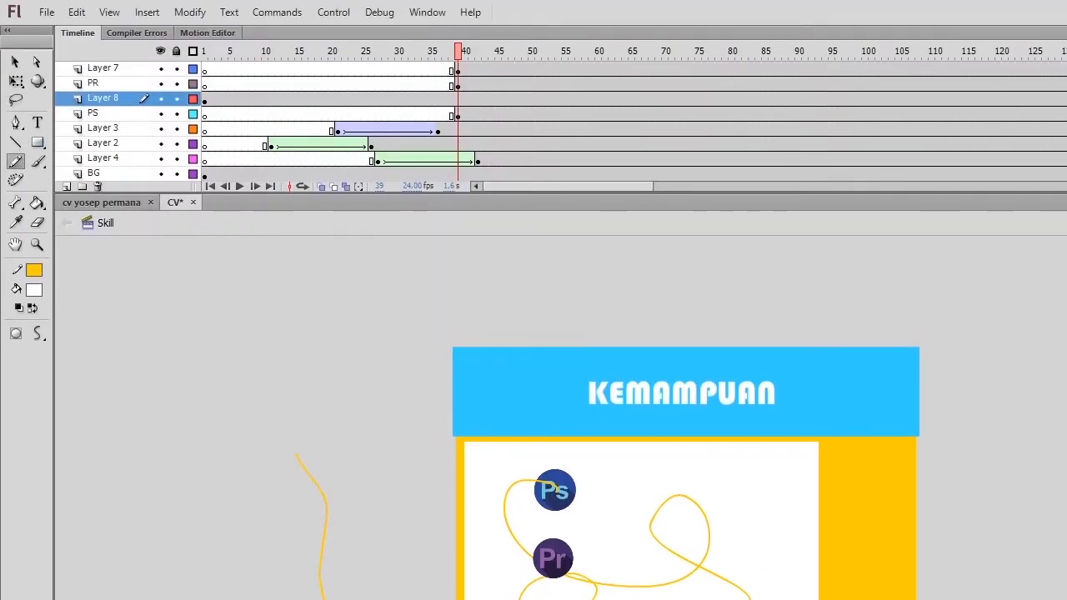
Step: Move Layer 8's path keyframe from frame 1 to frame 39
key(v)
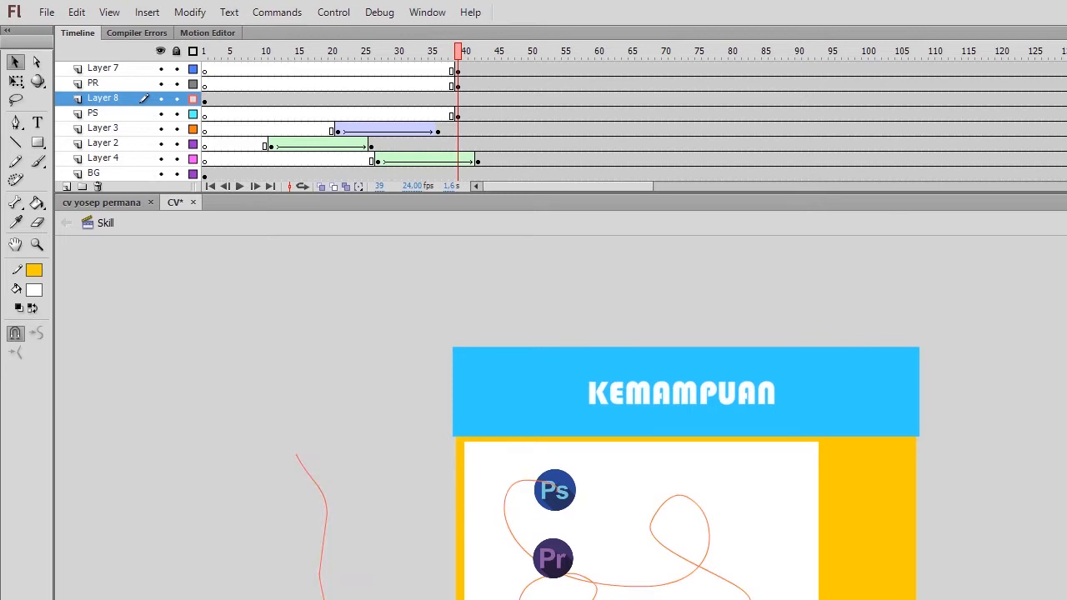
click(204, 99)
click(193, 98)
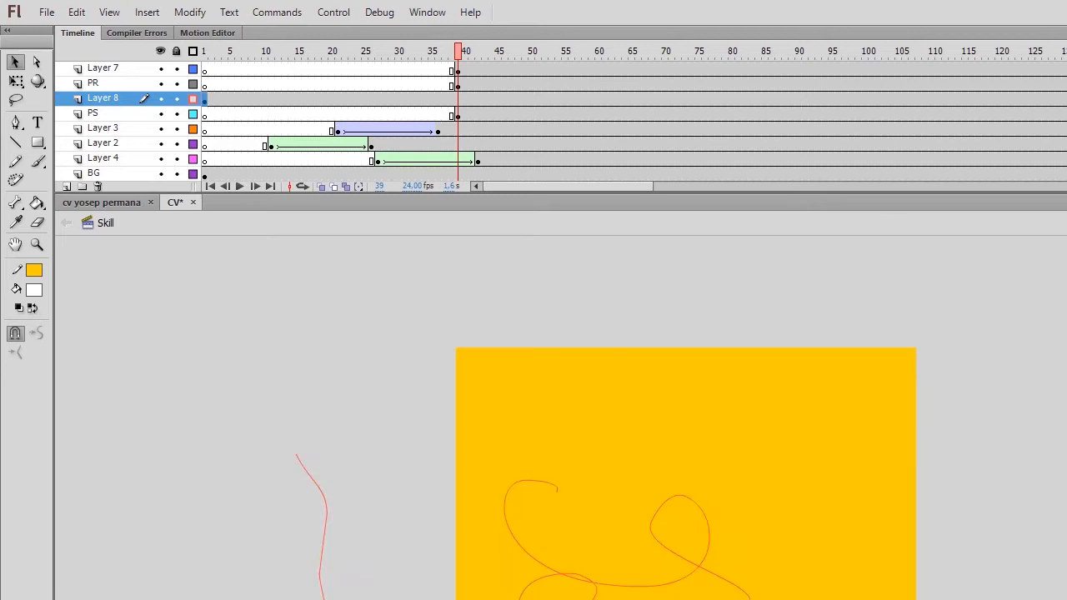
drag(204, 98, 458, 98)
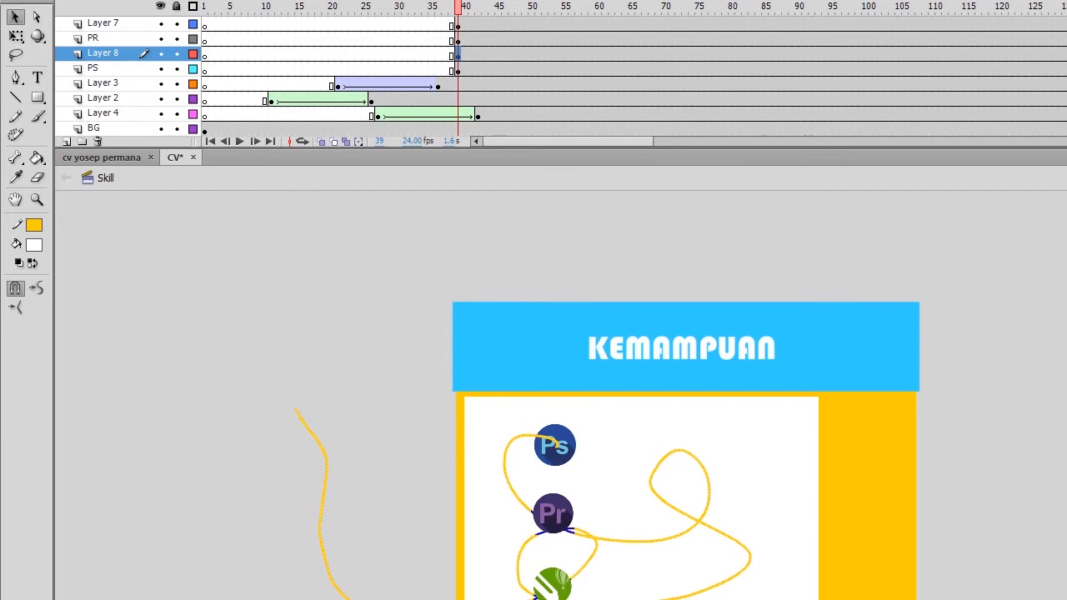
Step: Insert a keyframe at frame 55 on the PS layer and create a classic tween from frame 39 to it
click(554, 491)
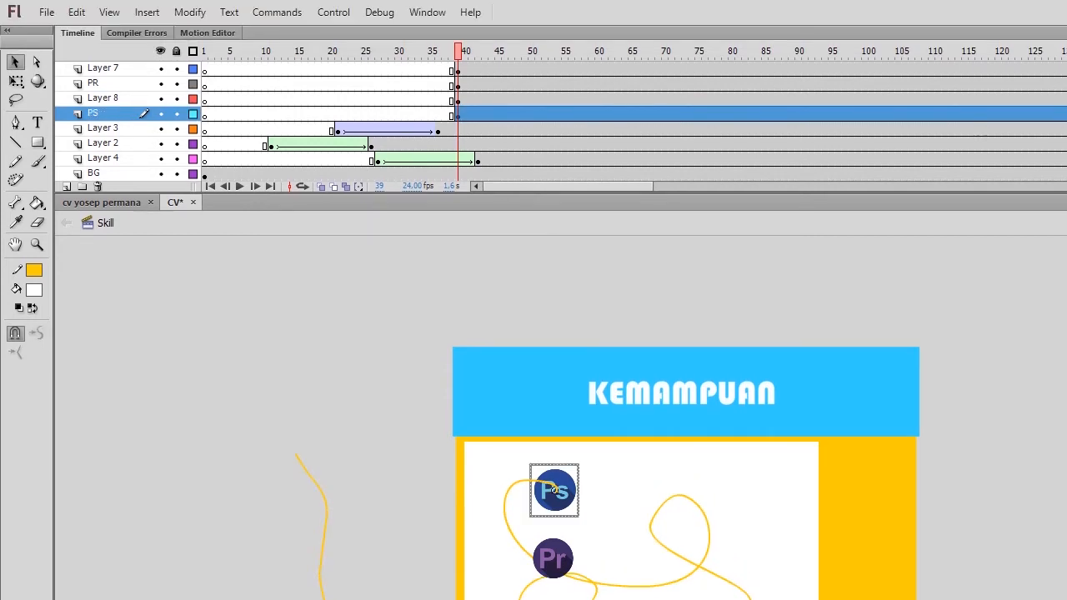
click(457, 68)
click(491, 113)
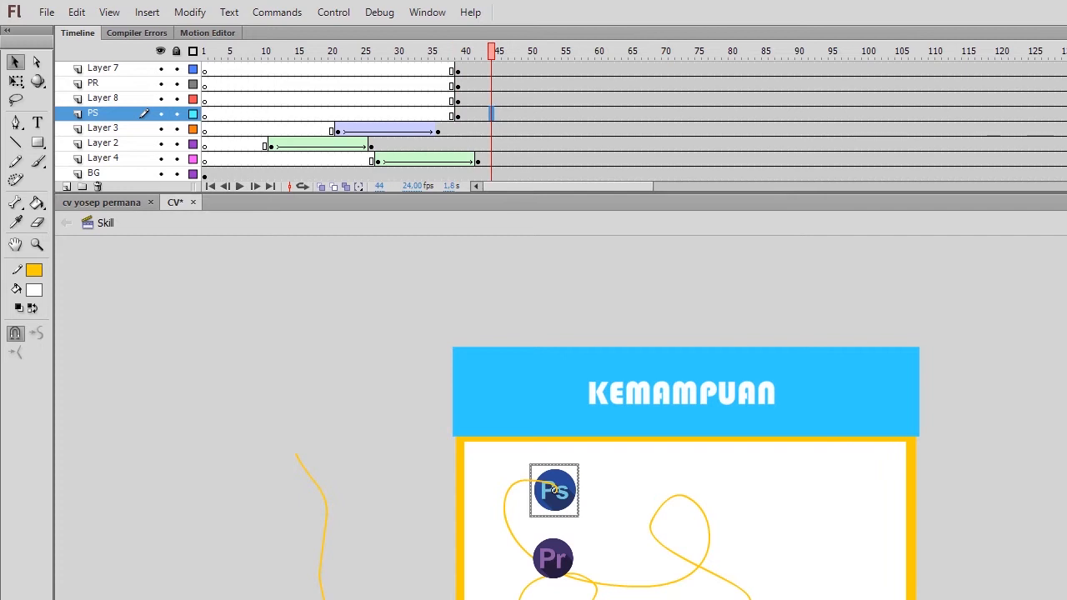
right_click(564, 111)
click(601, 226)
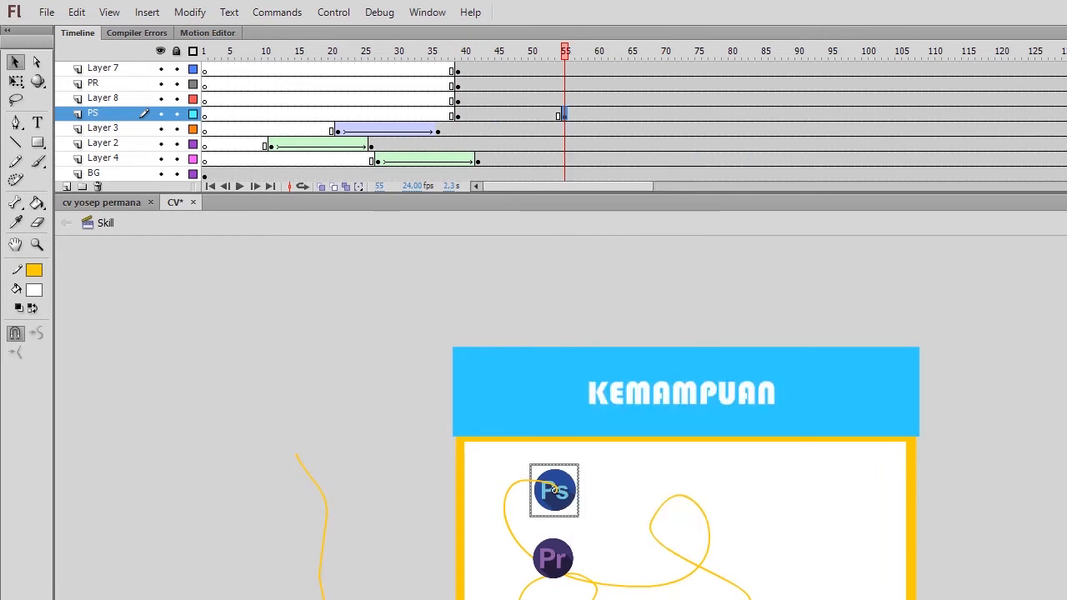
right_click(518, 112)
click(589, 159)
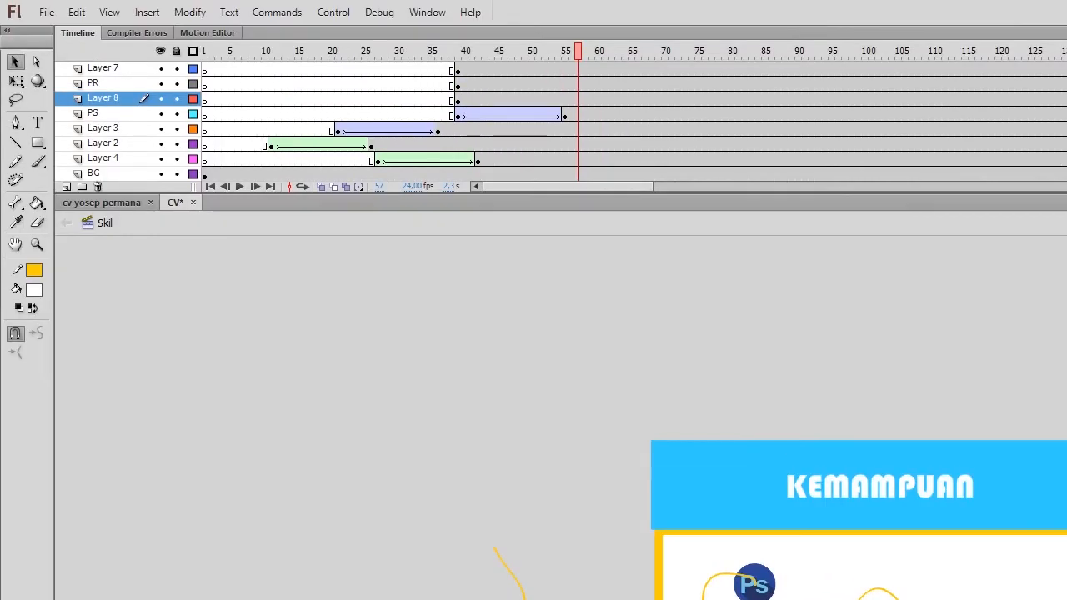
Step: Add a classic motion guide to the PS layer
click(108, 113)
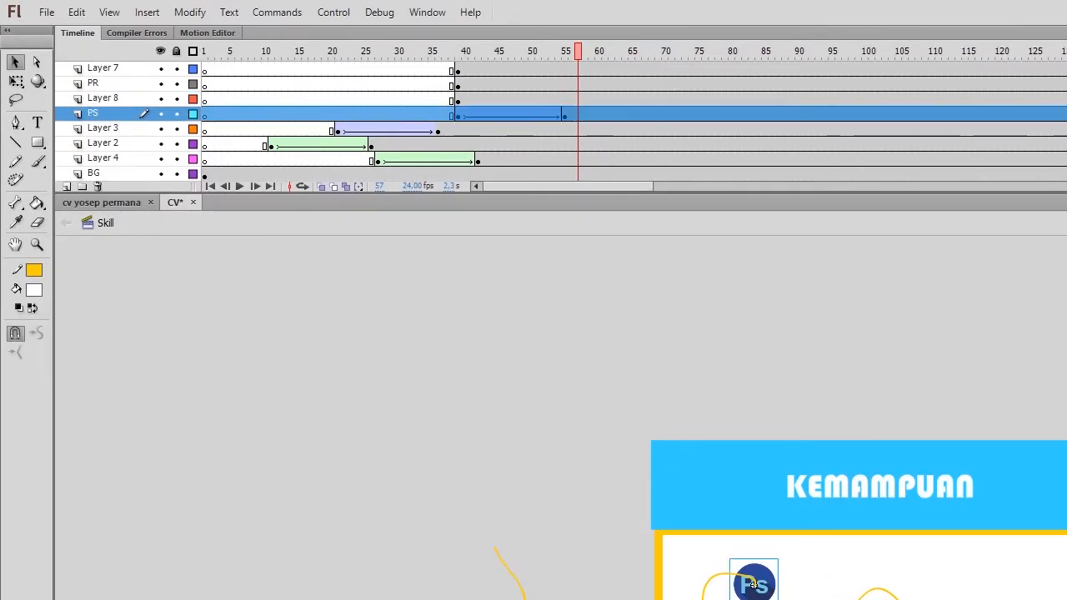
right_click(106, 114)
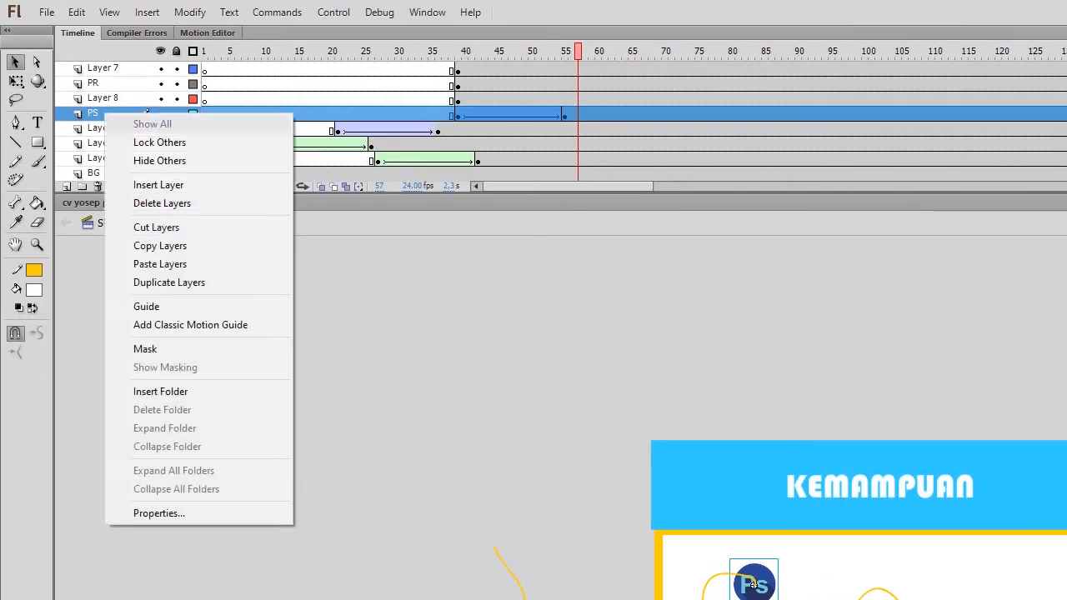
click(190, 325)
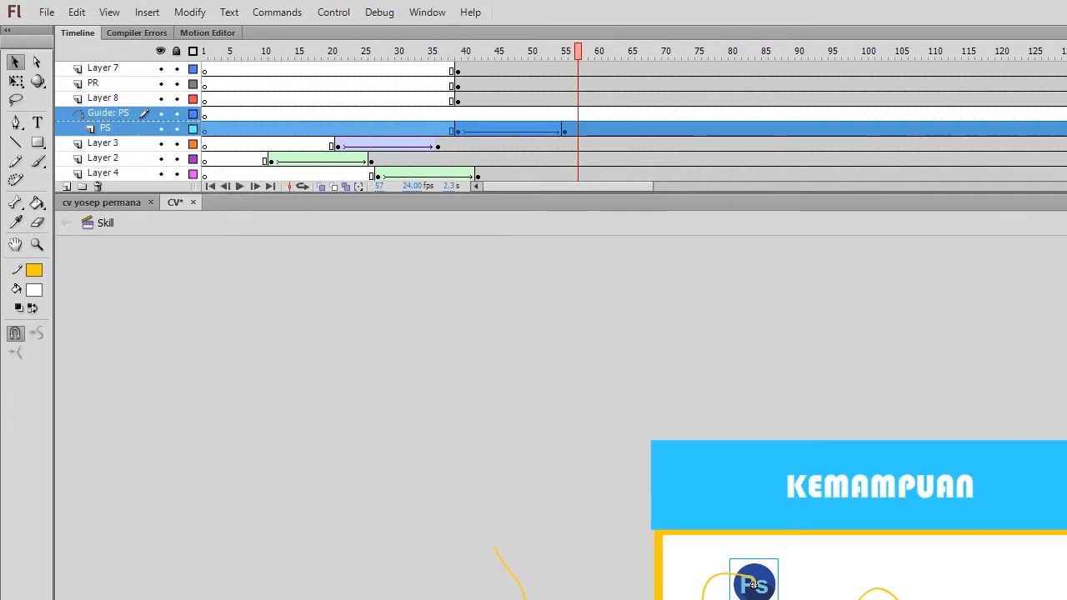
Step: Insert a keyframe at frame 39 on the PS layer's guide layer
click(458, 114)
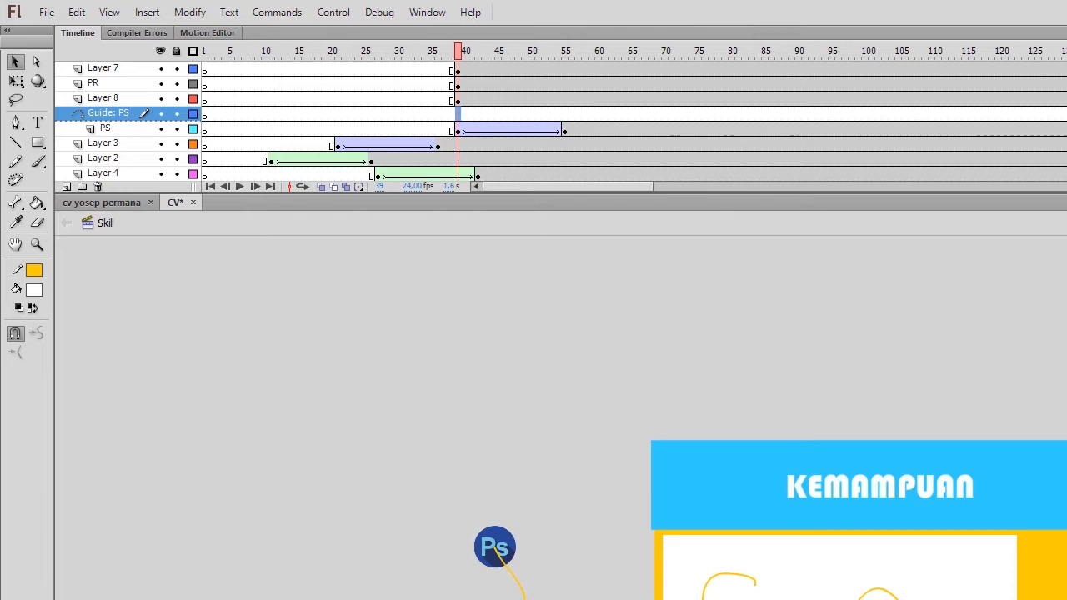
right_click(457, 114)
click(509, 230)
Step: Copy the path frame at frame 39 of Layer 8 and paste it into frame 39 of the PS guide layer
click(458, 129)
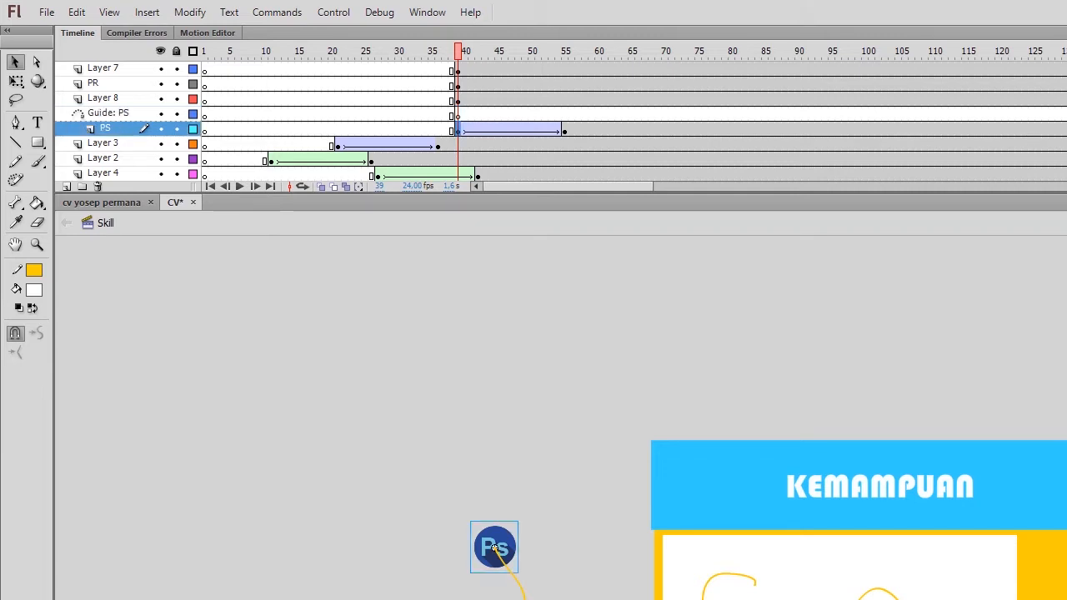
click(457, 114)
click(457, 99)
right_click(458, 99)
click(500, 333)
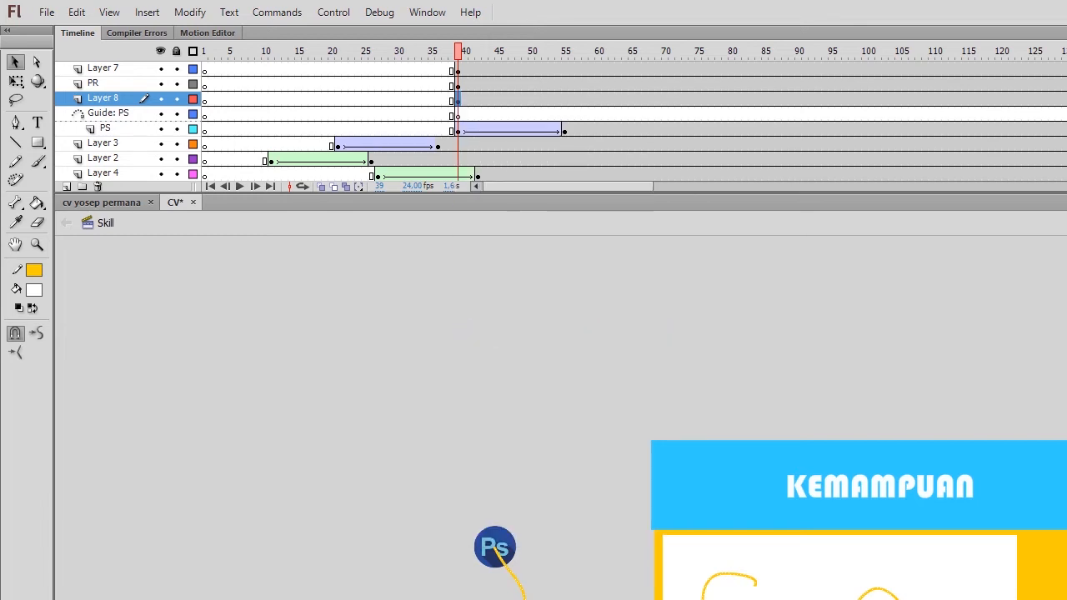
click(458, 114)
right_click(457, 114)
click(500, 364)
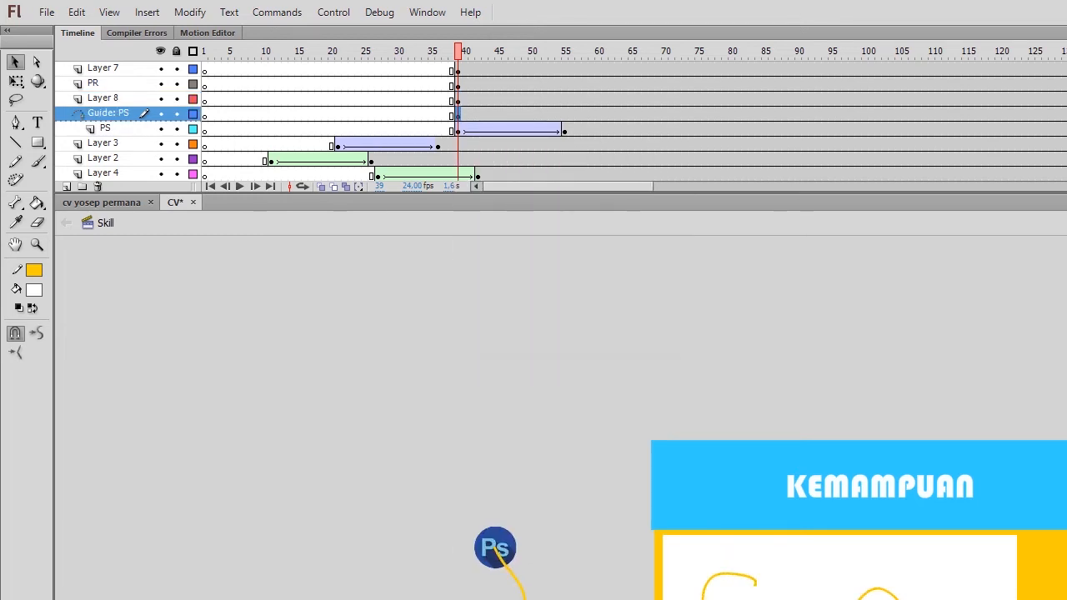
Step: Delete Layer 8 and play the timeline to preview the Ps icon's motion along its guide
right_click(121, 99)
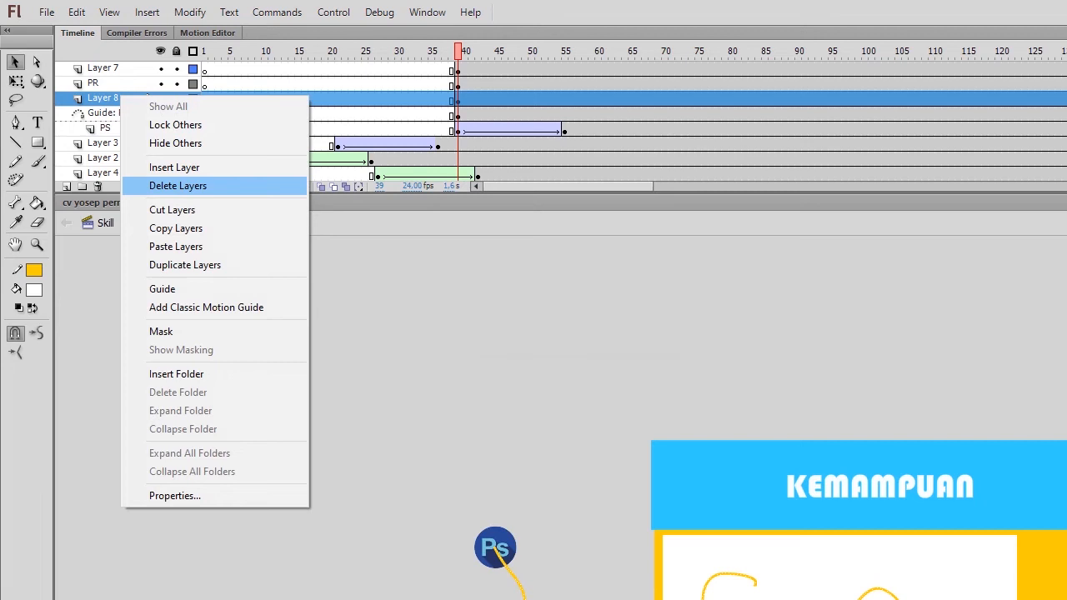
click(177, 185)
mouse_move(458, 51)
mouse_down()
mouse_move(484, 50)
mouse_move(451, 51)
mouse_up()
key(.)
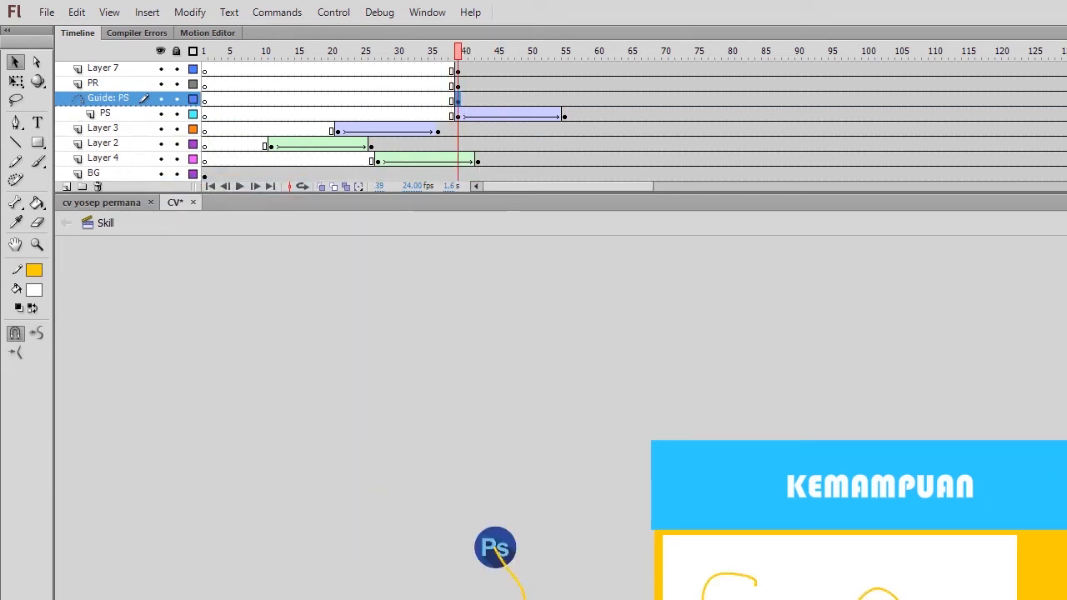
click(495, 548)
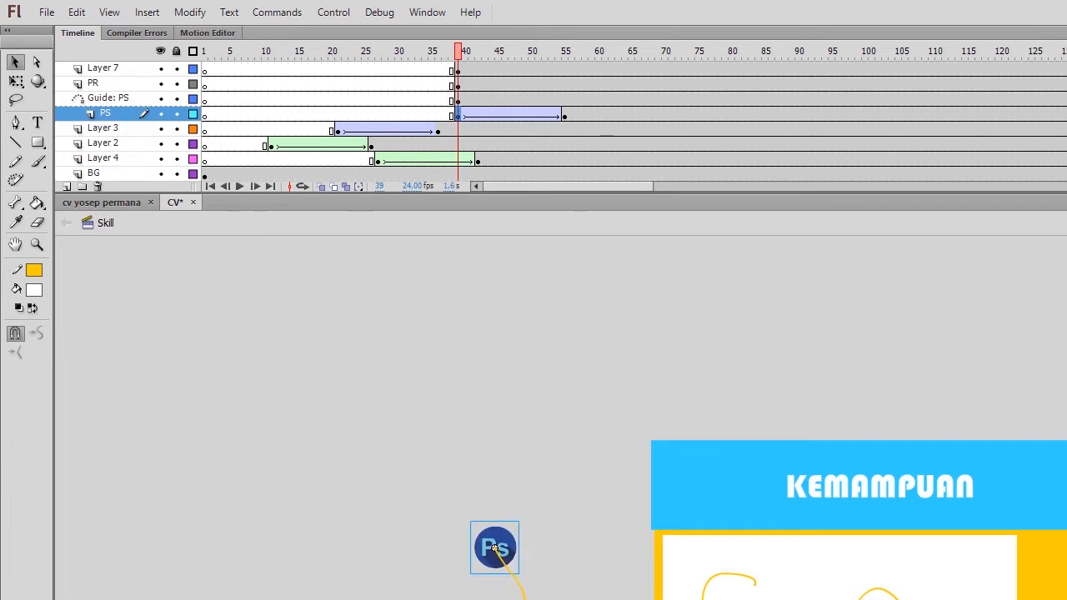
click(109, 98)
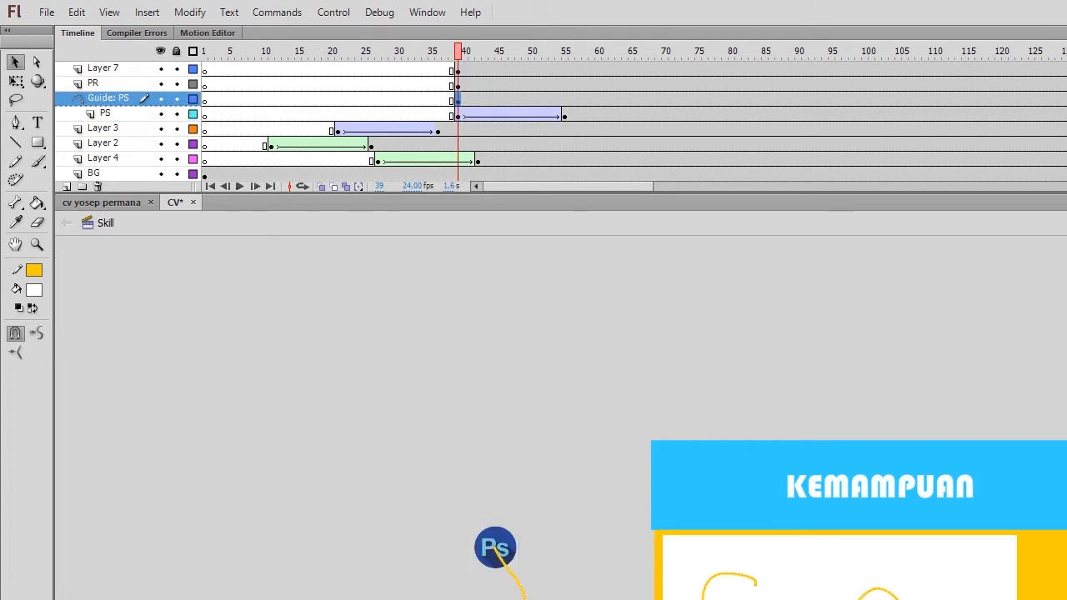
key(Return)
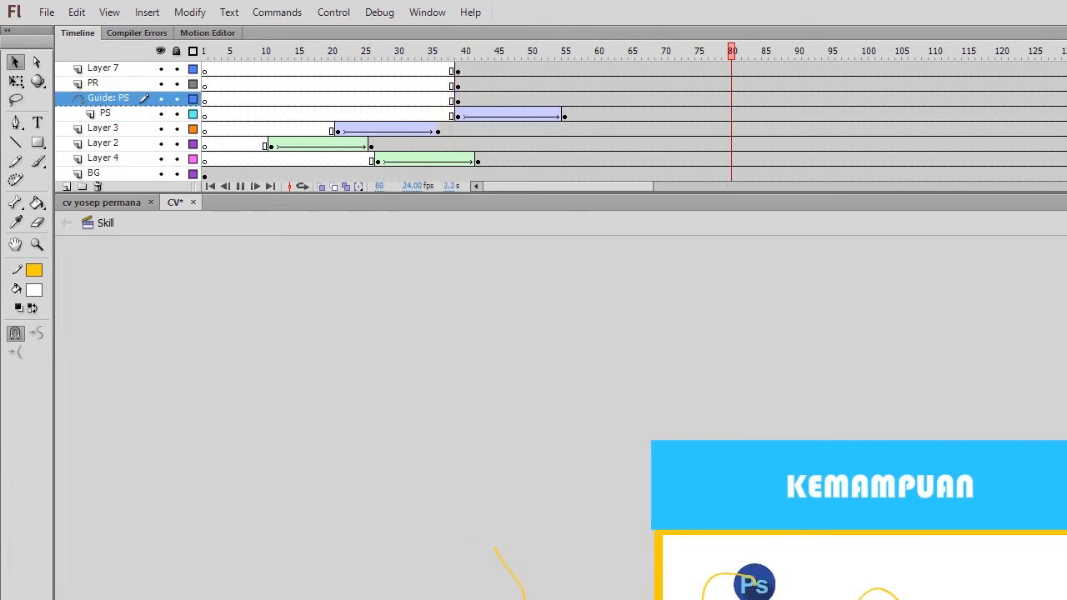
Step: Move the end keyframe of the PS layer's tween to frame 71 and replay the motion
click(511, 50)
click(564, 114)
drag(591, 113, 671, 113)
drag(511, 51, 405, 51)
key(Return)
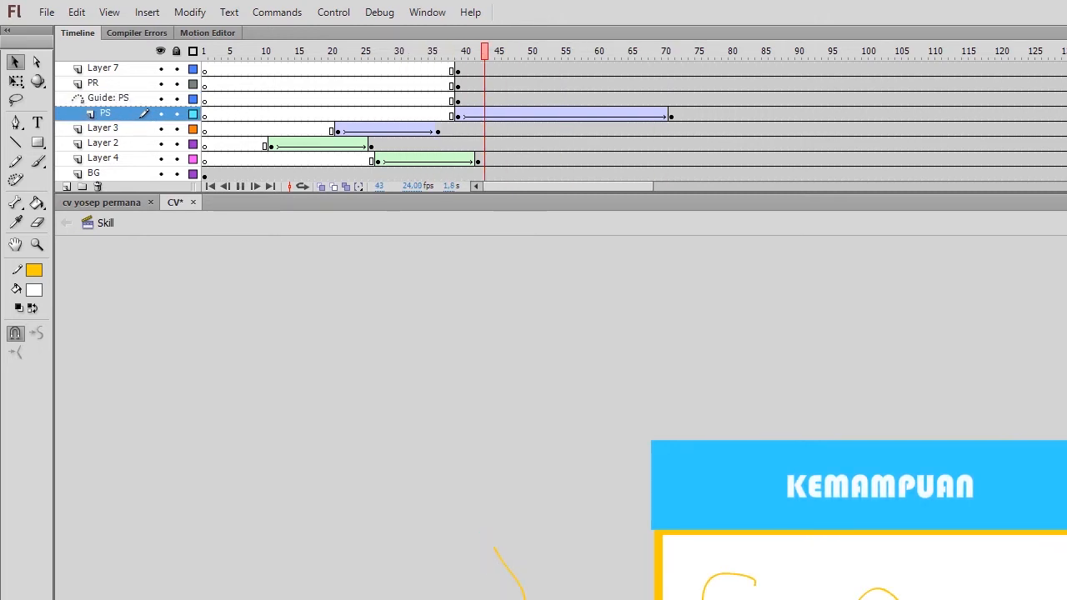
drag(551, 51, 471, 51)
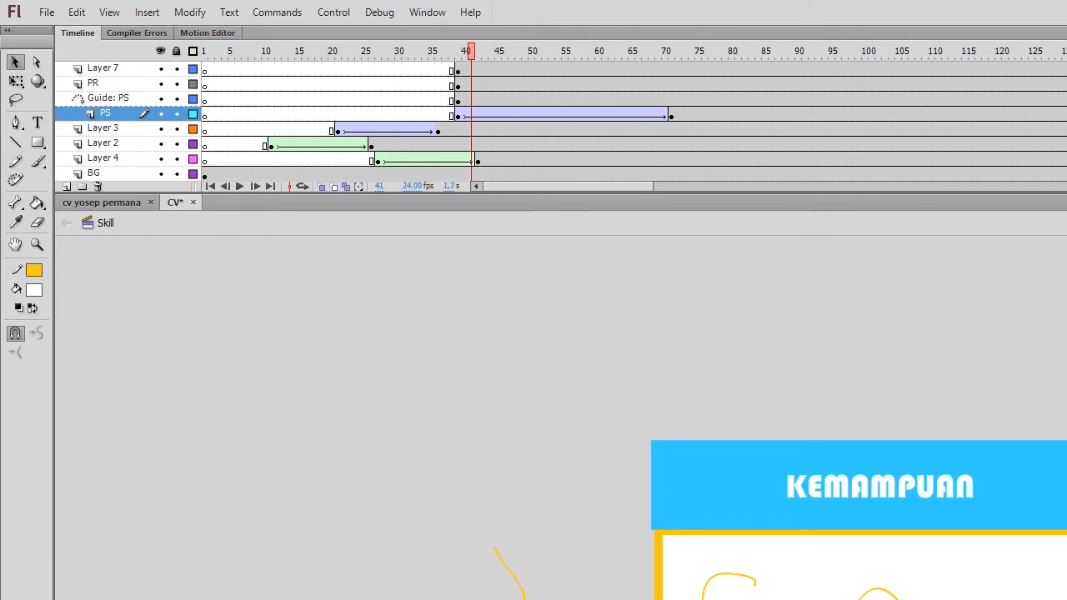
Step: Hide the PS layer's guide, play the animation without the path line, and save the document
click(160, 97)
key(Return)
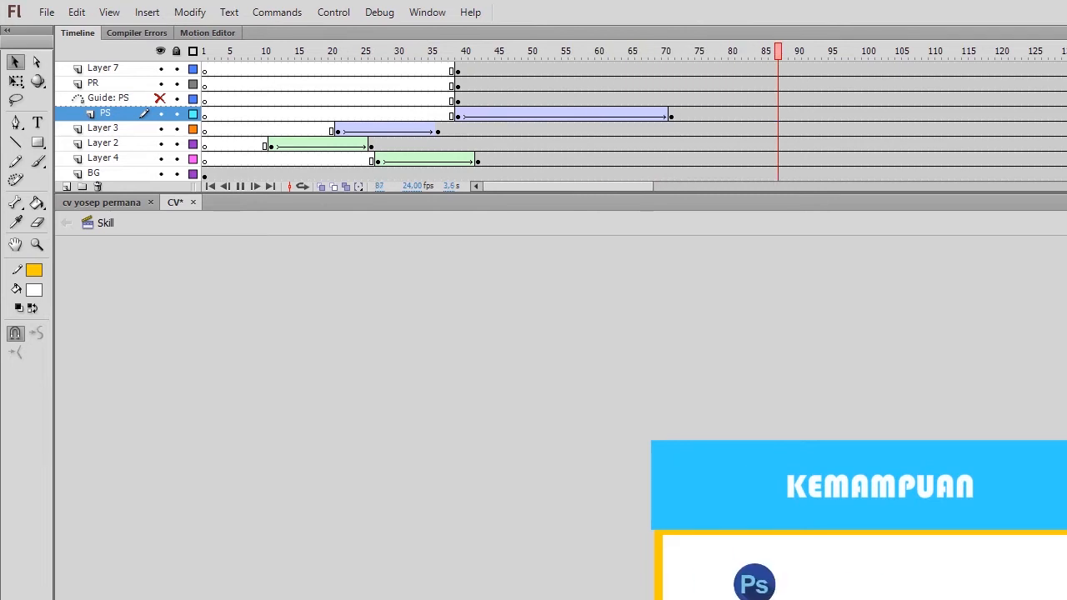
key(Return)
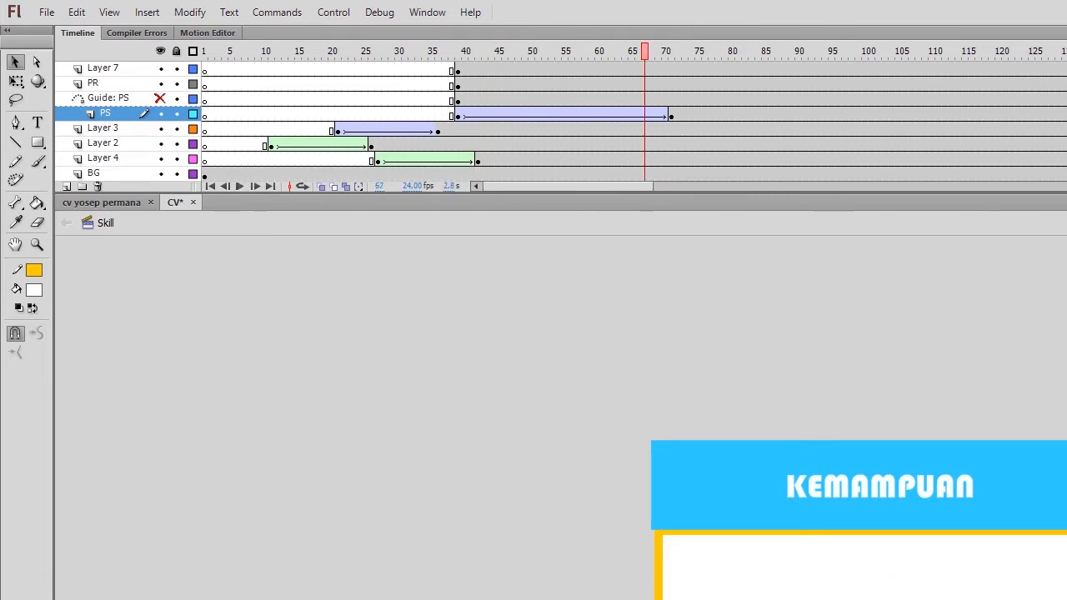
click(93, 83)
key(ctrl+s)
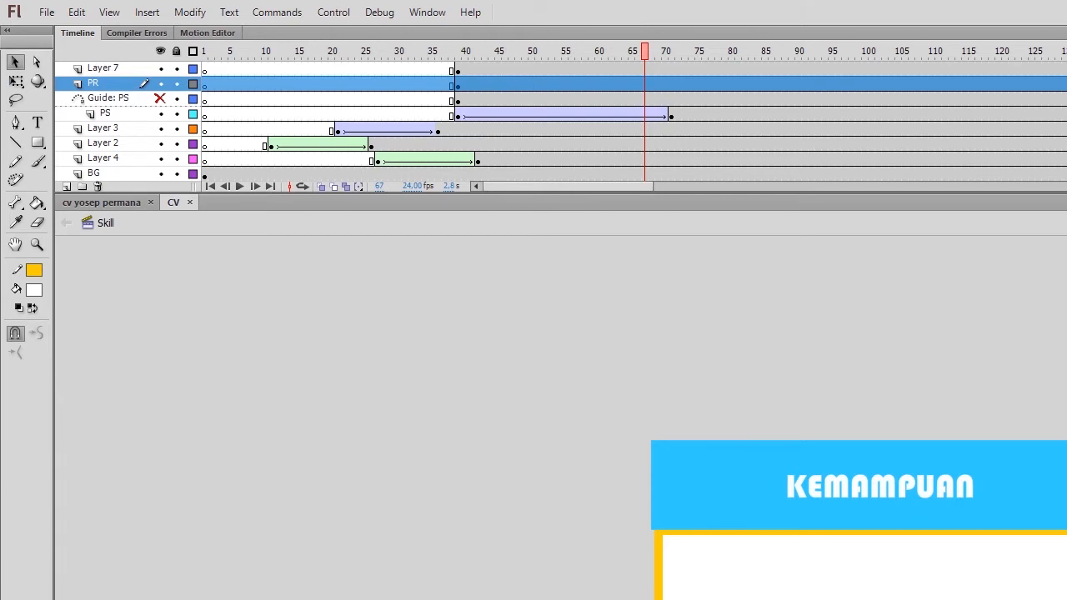
Step: Add a classic motion guide to the PR layer and insert a keyframe at frame 39 on the guide
right_click(112, 82)
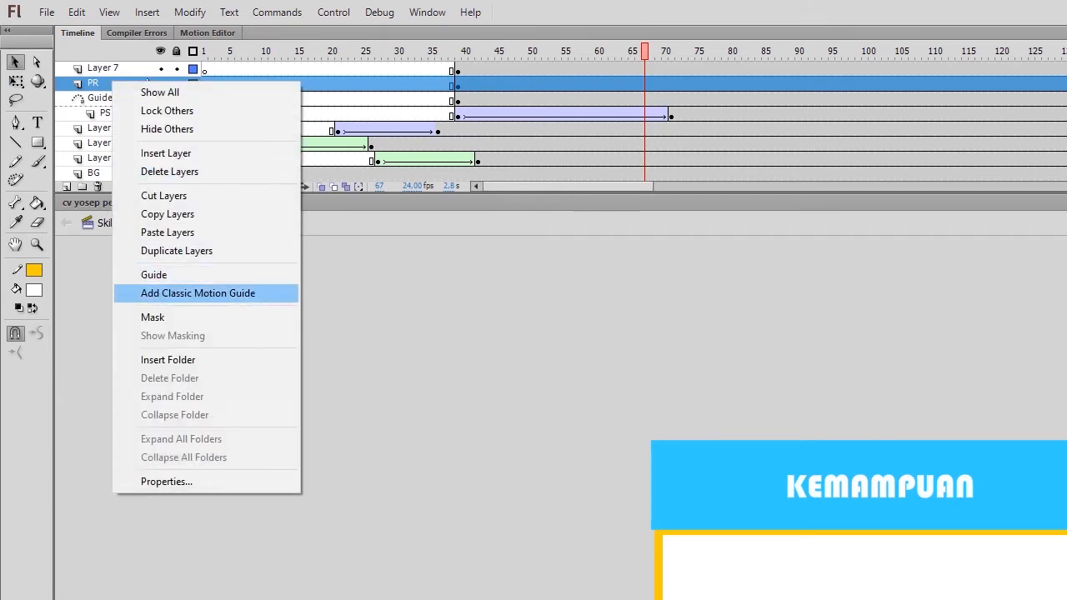
click(166, 293)
right_click(457, 84)
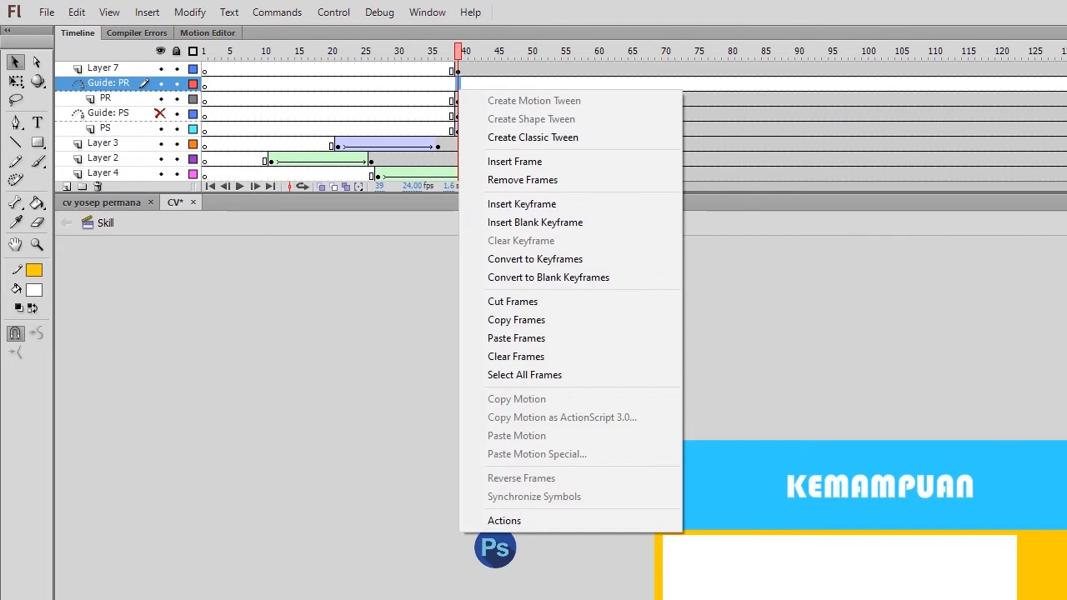
click(536, 205)
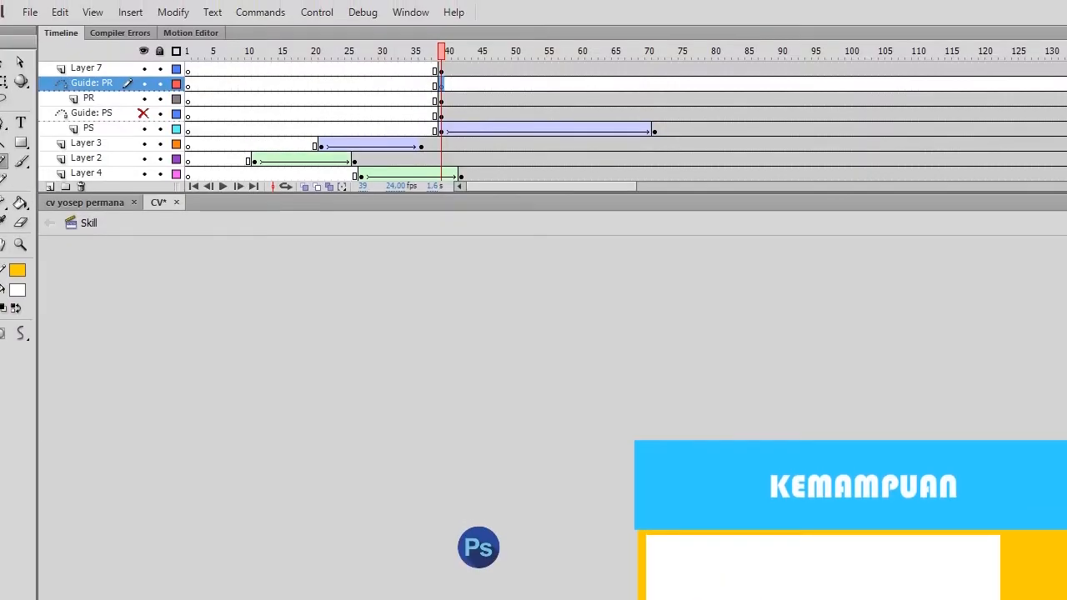
Step: Draw a looping freehand path on the PR guide at frame 39, linking the Pr icon to a point above the blue title banner
click(447, 100)
click(441, 99)
click(441, 84)
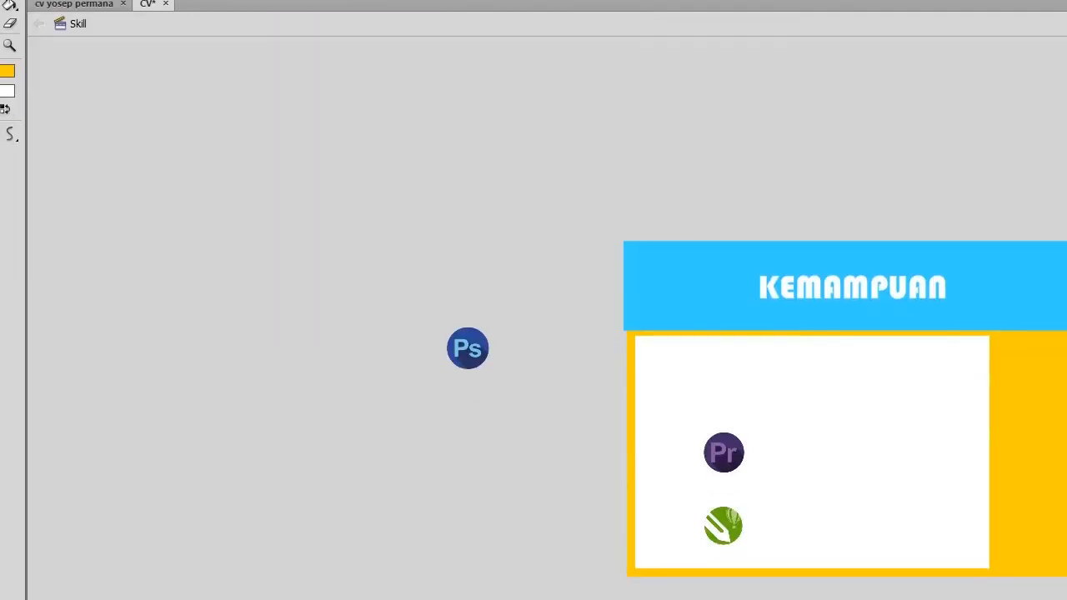
mouse_move(725, 451)
mouse_down()
mouse_move(871, 392)
mouse_move(992, 191)
mouse_move(959, 565)
mouse_up()
mouse_move(640, 466)
mouse_down()
mouse_move(254, 428)
mouse_move(321, 134)
mouse_move(296, 1)
mouse_up()
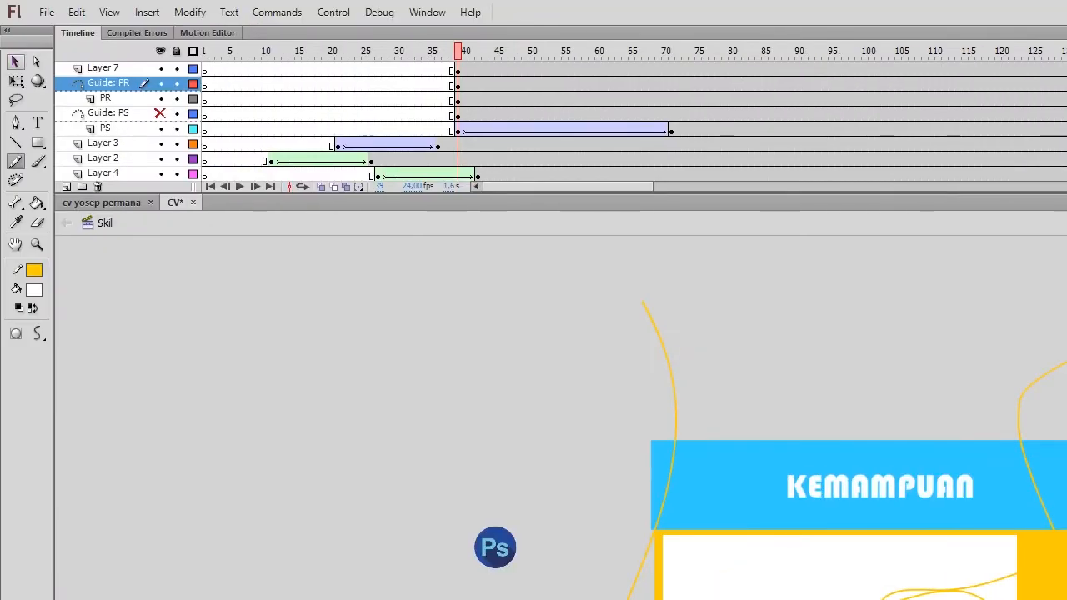
click(15, 62)
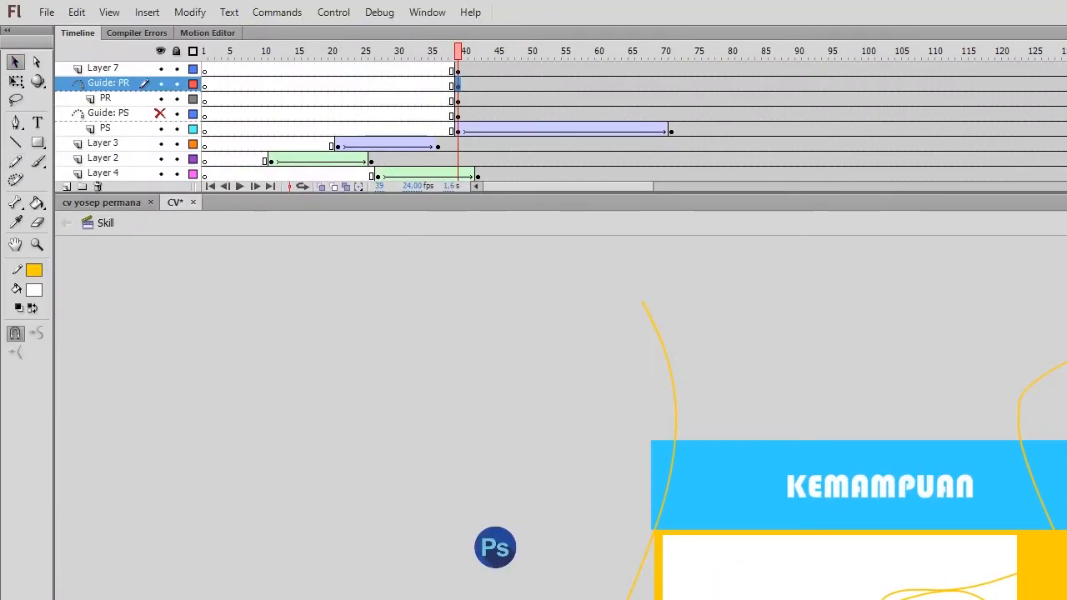
Step: Insert a keyframe at frame 71 on the PR layer and create a classic tween from frame 39 to it
click(105, 99)
right_click(667, 99)
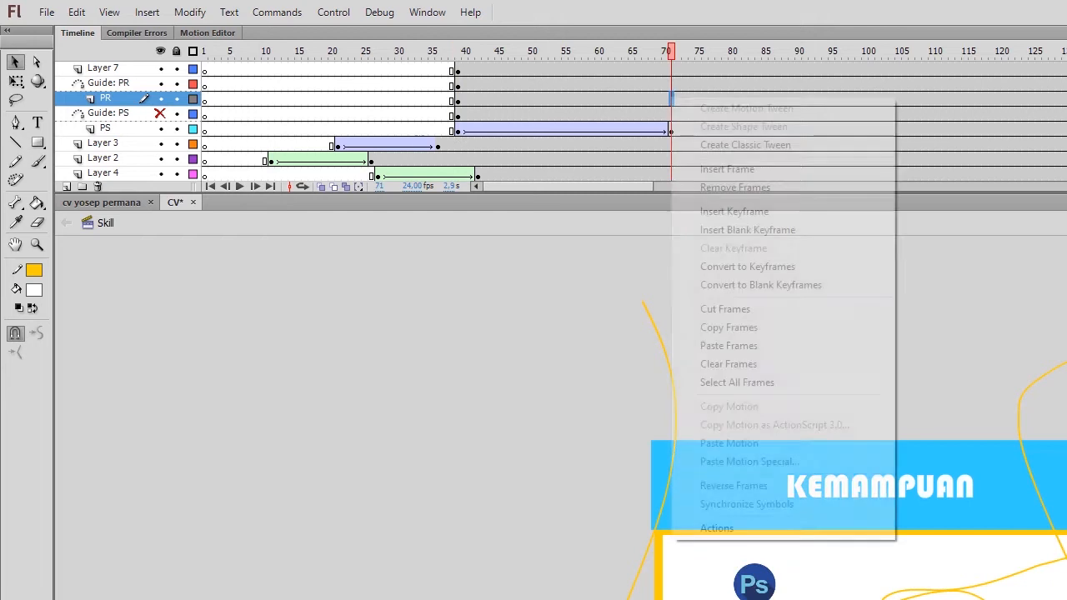
click(740, 210)
click(585, 98)
right_click(585, 98)
click(642, 145)
Step: Align the Pr icon with the path's end inside the white panel at frame 71, and move it to the path's outer start at frame 39
click(457, 99)
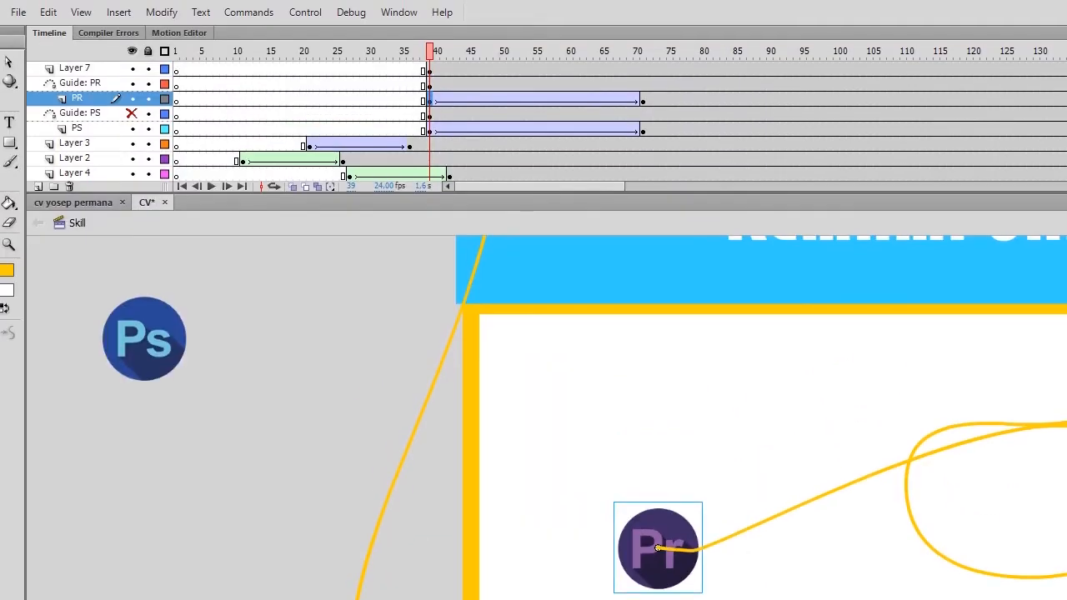
click(642, 99)
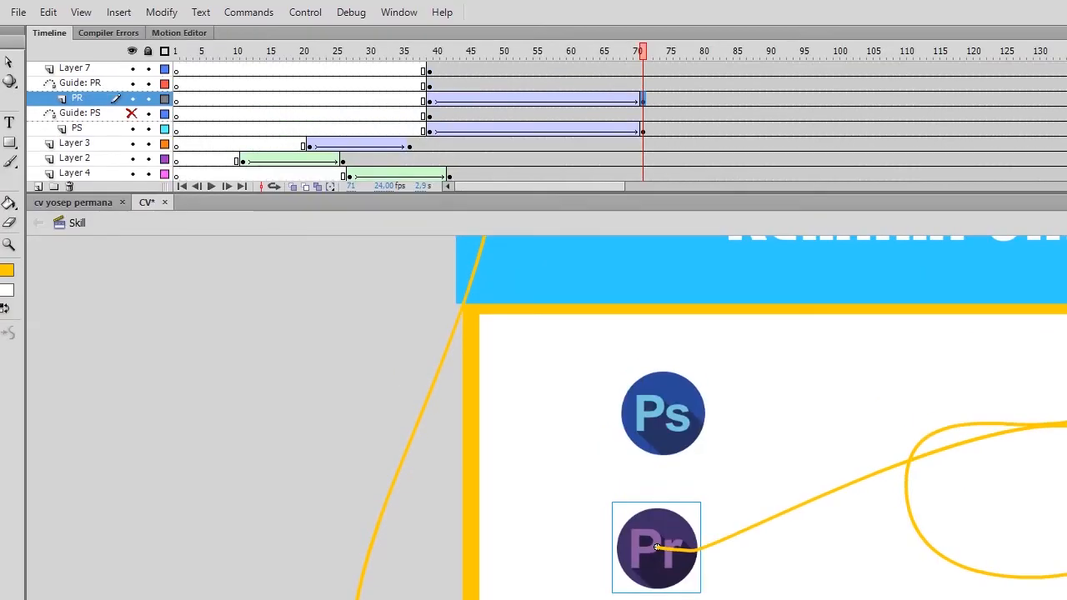
click(435, 15)
click(429, 98)
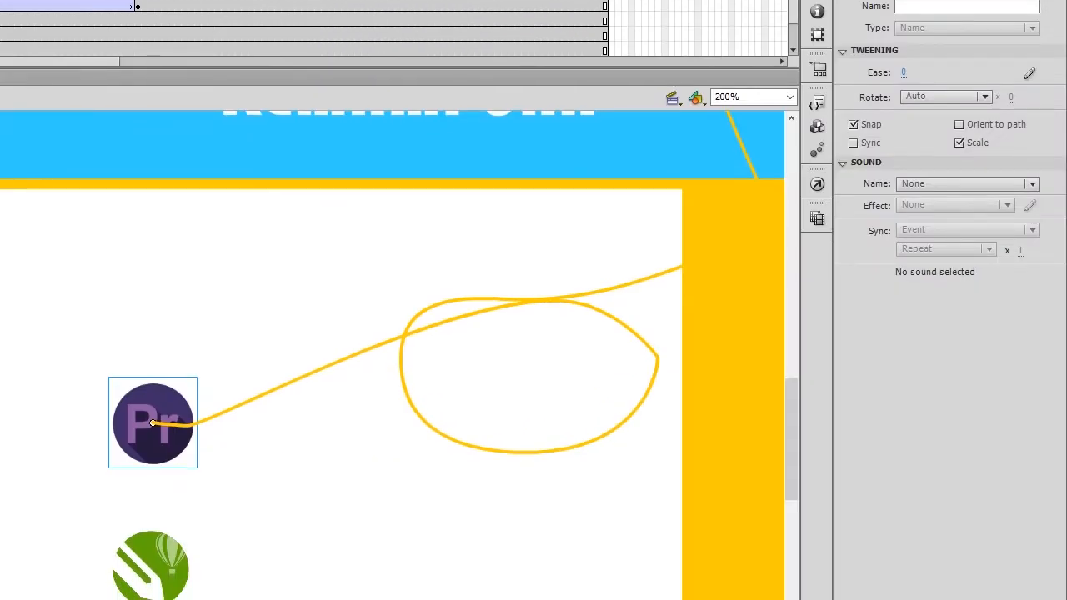
drag(791, 439, 792, 396)
key(ctrl+minus)
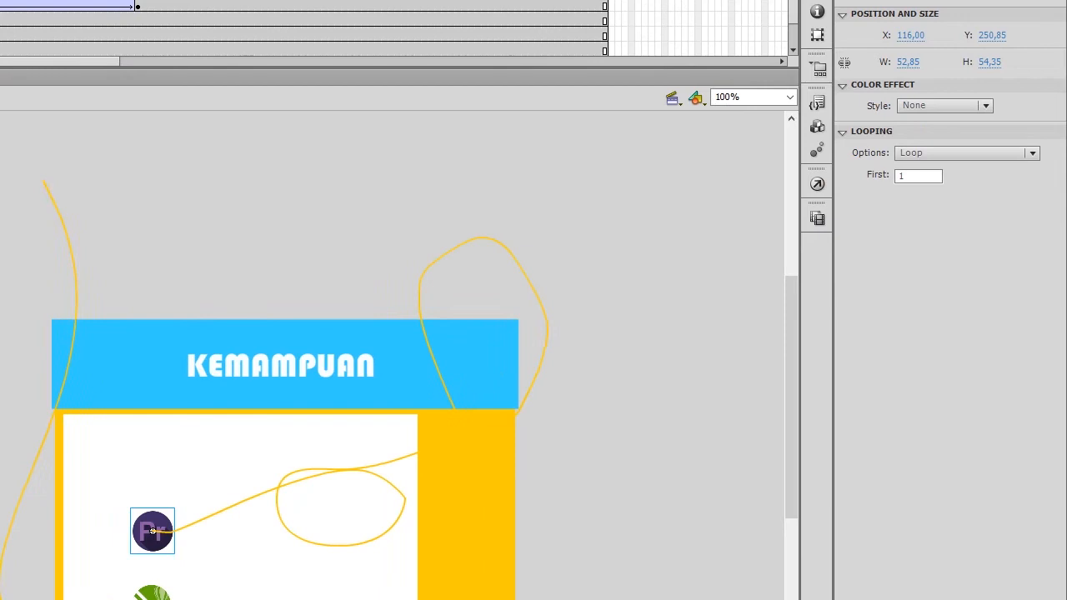
drag(273, 457, 164, 108)
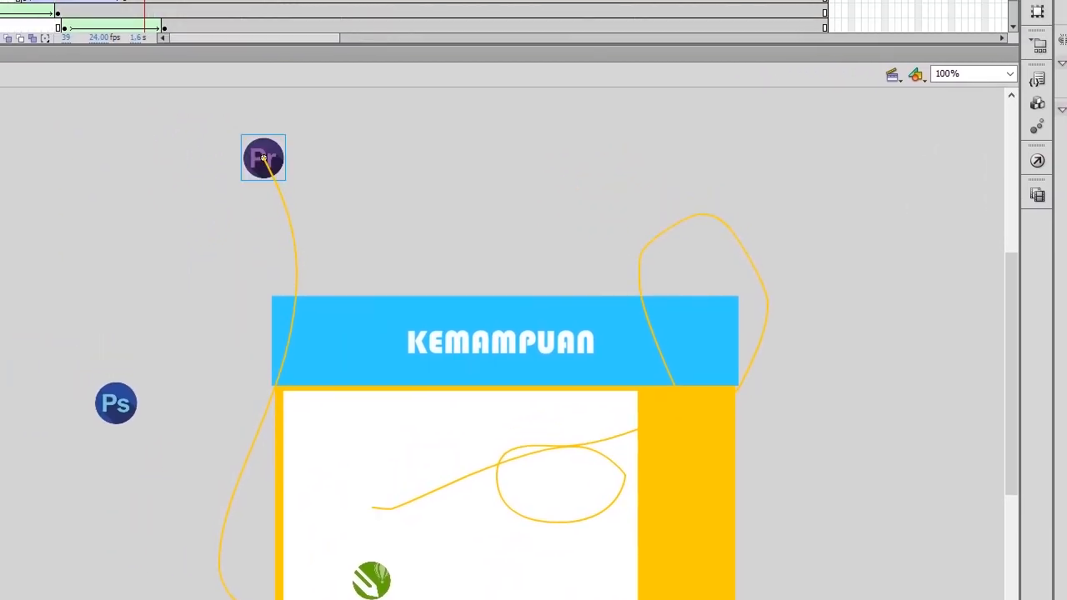
Step: Hide the PR layer's guide while keeping the PR layer visible, and play the Pr icon's motion from before frame 39
key(Return)
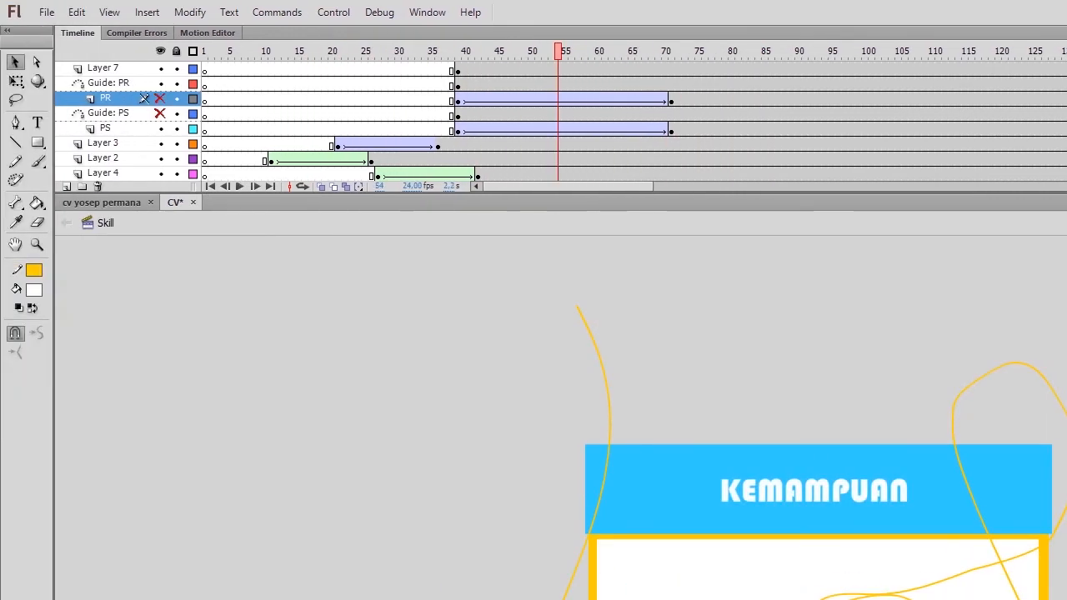
click(160, 98)
click(160, 83)
drag(557, 50, 437, 51)
key(Return)
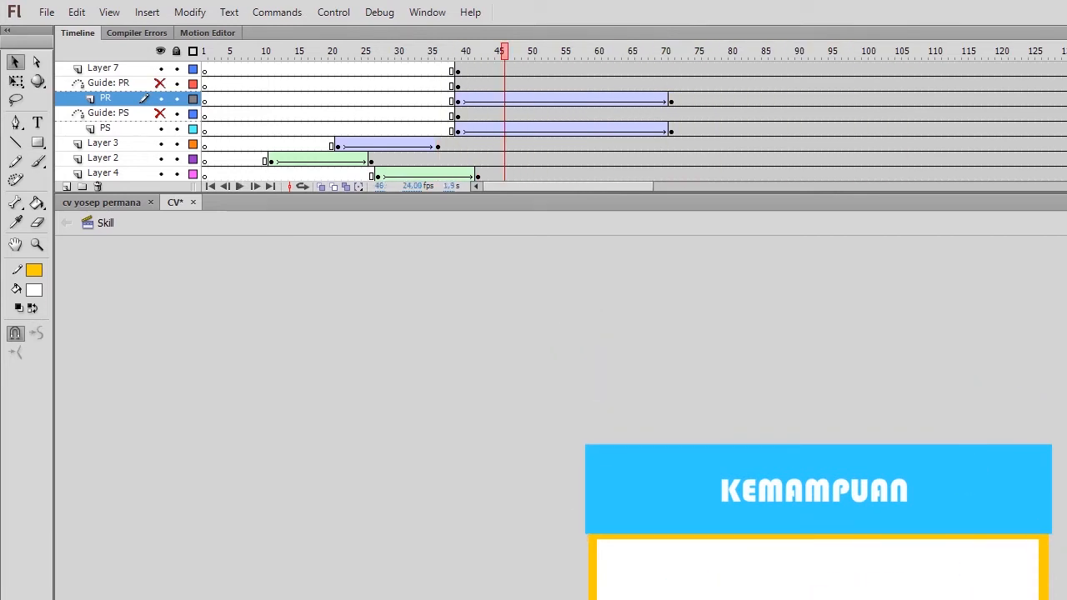
Step: Add a classic motion guide to Layer 7 and insert a keyframe at frame 39 on the guide
right_click(120, 69)
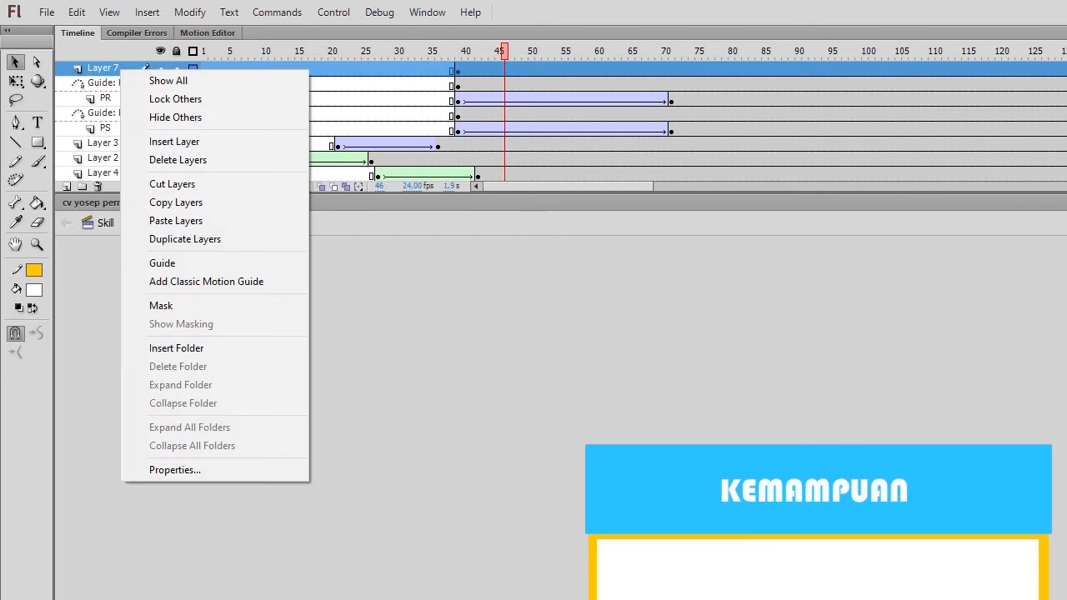
click(213, 282)
click(457, 68)
right_click(458, 68)
click(525, 179)
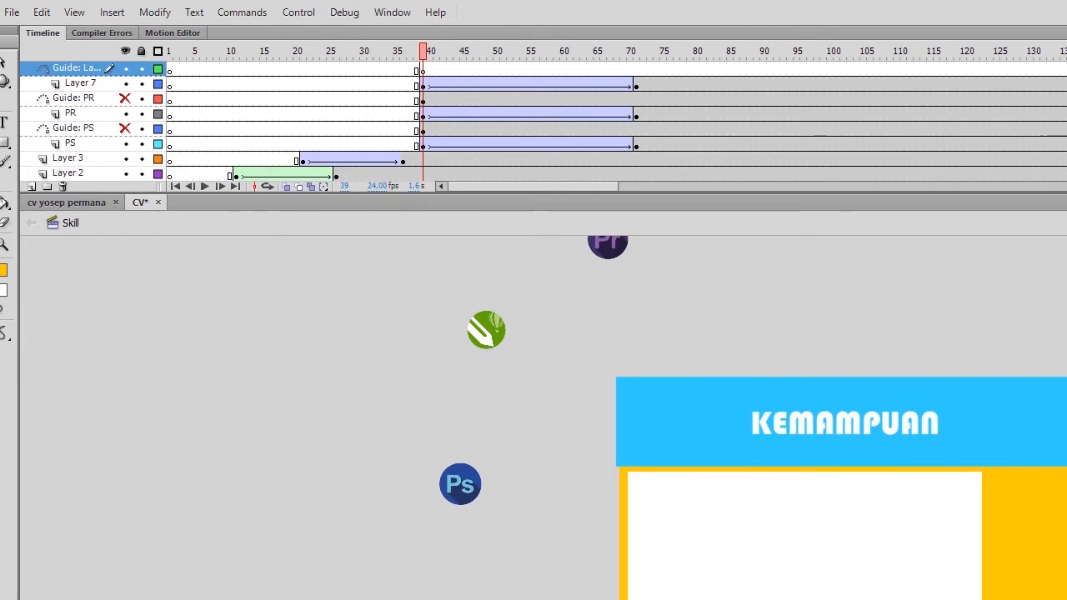
Step: Try to draw a winding freehand path from the CorelDRAW icon outside the stage into the white panel at frame 39
click(423, 84)
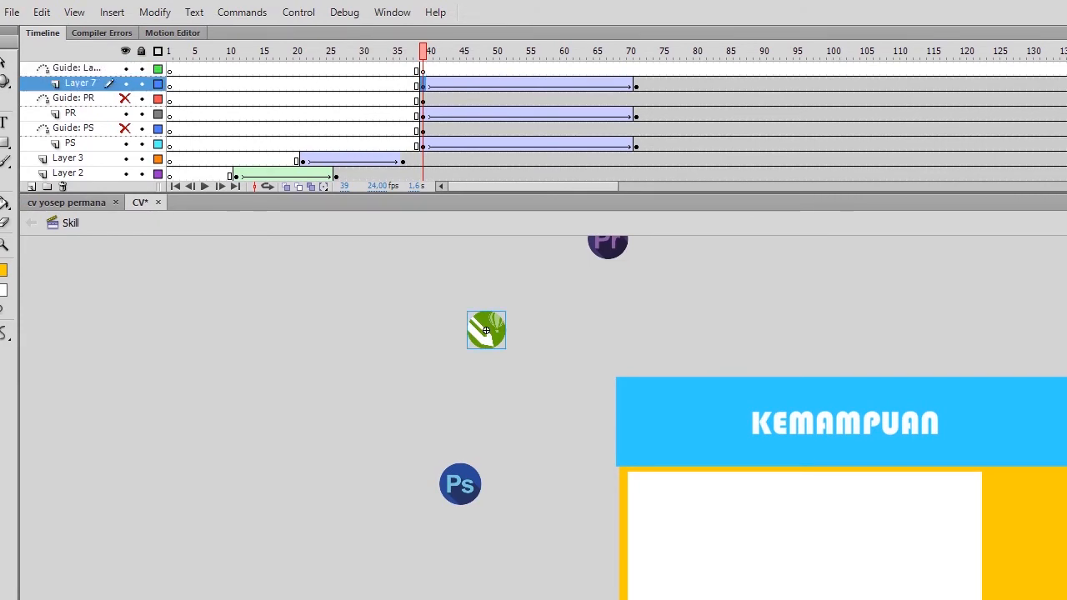
mouse_move(591, 318)
mouse_down()
mouse_move(1016, 336)
mouse_move(636, 422)
mouse_move(930, 519)
mouse_move(1066, 599)
mouse_up()
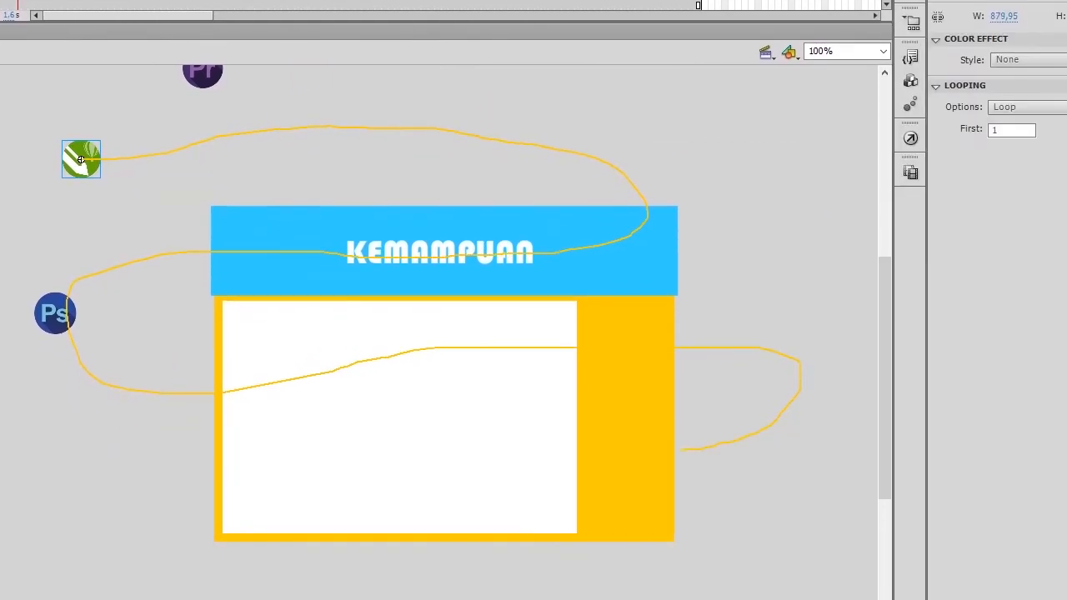
drag(682, 450, 322, 484)
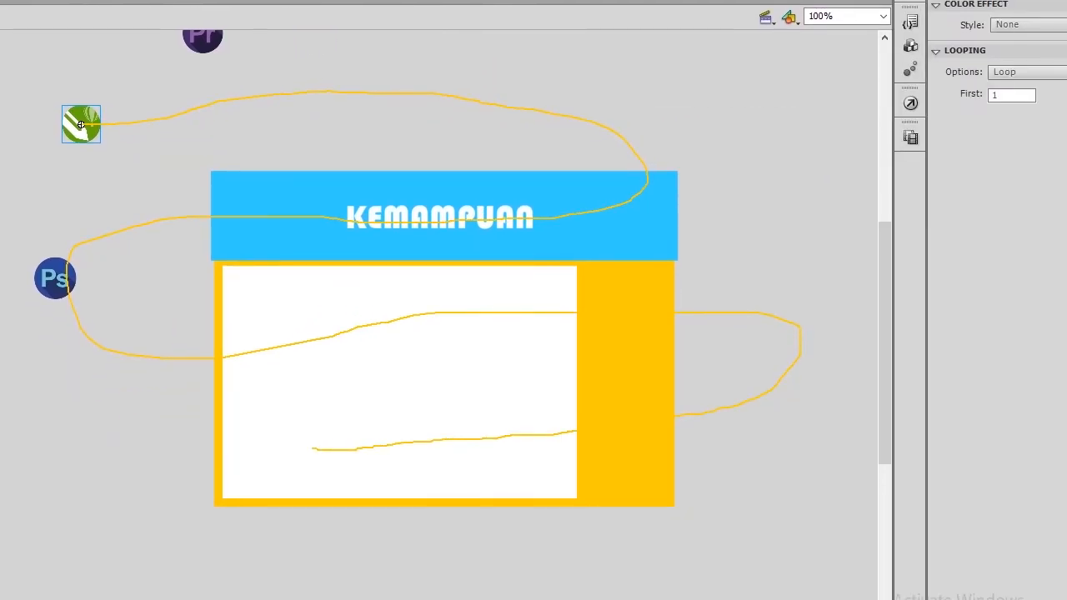
drag(313, 449, 312, 448)
click(345, 331)
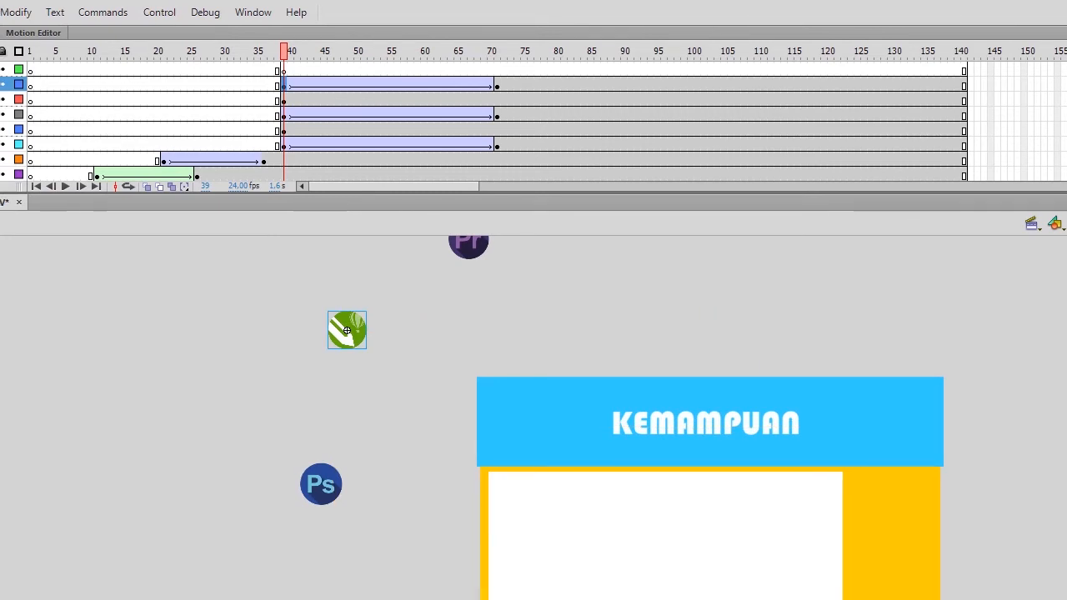
Step: Draw a winding freehand path on Layer 7's guide from the CorelDRAW icon's final spot to a point above the title banner
click(283, 69)
click(497, 69)
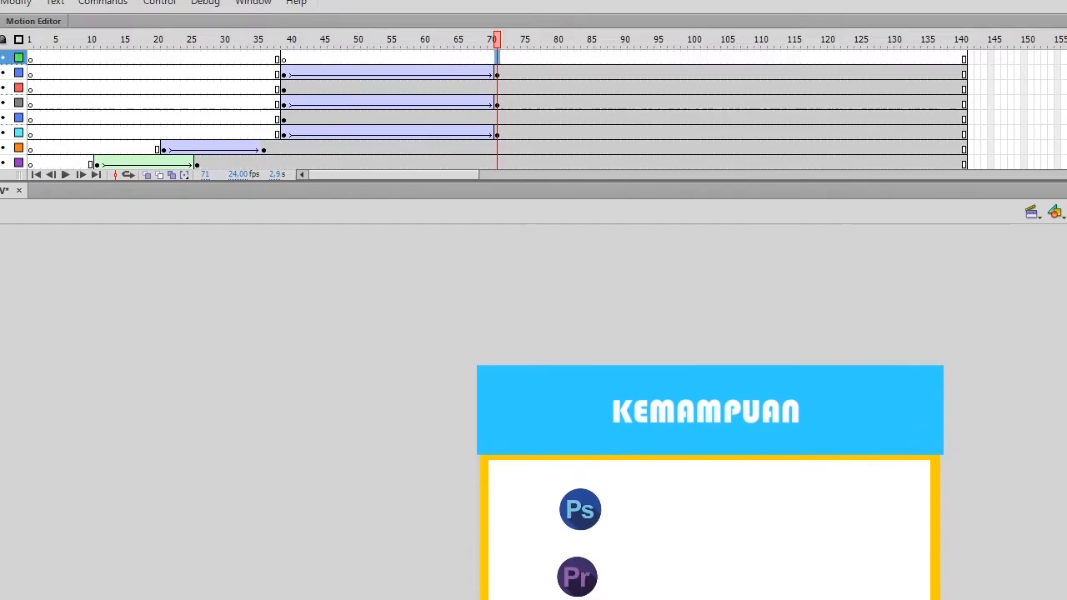
click(497, 69)
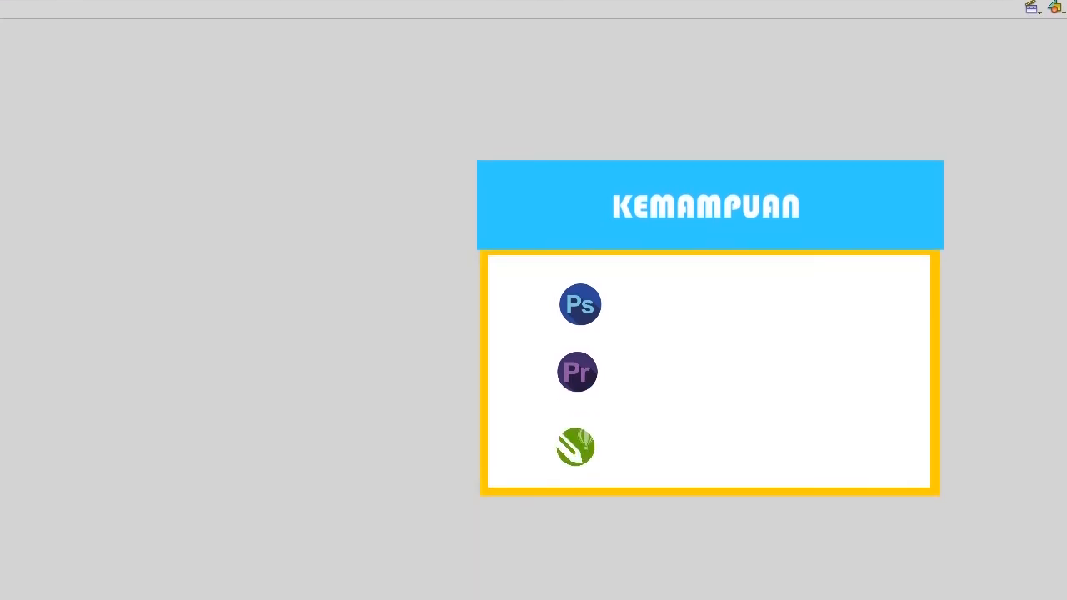
mouse_move(576, 448)
mouse_down()
mouse_move(881, 444)
mouse_move(713, 367)
mouse_move(378, 283)
mouse_move(965, 148)
mouse_up()
drag(757, 148, 179, 49)
click(15, 62)
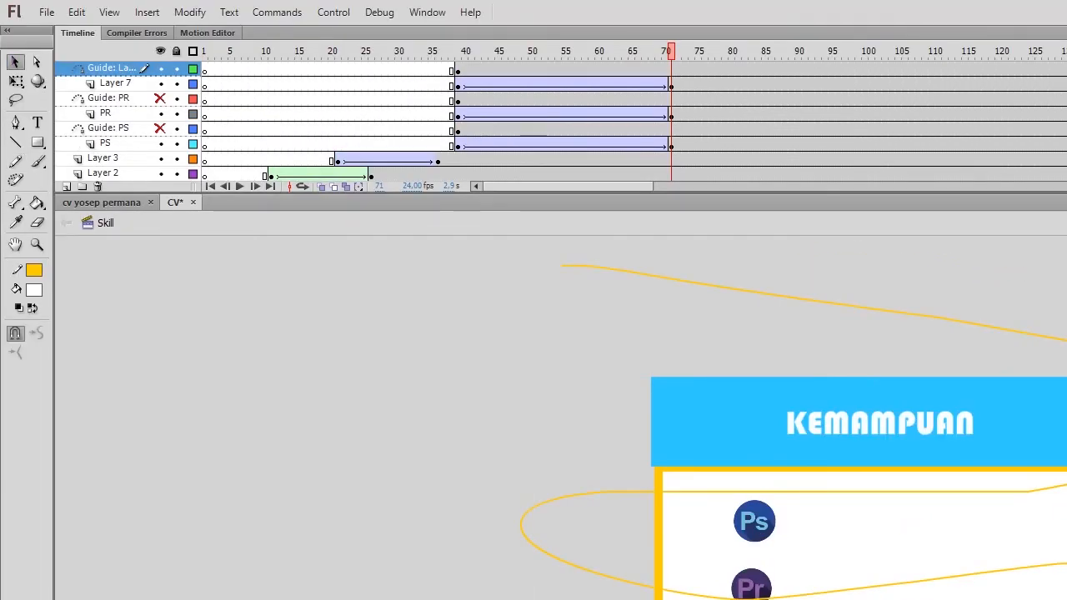
Step: Place the CorelDRAW icon on the start of its path at frame 39 of Layer 7, and return the playhead to frame 32
click(457, 84)
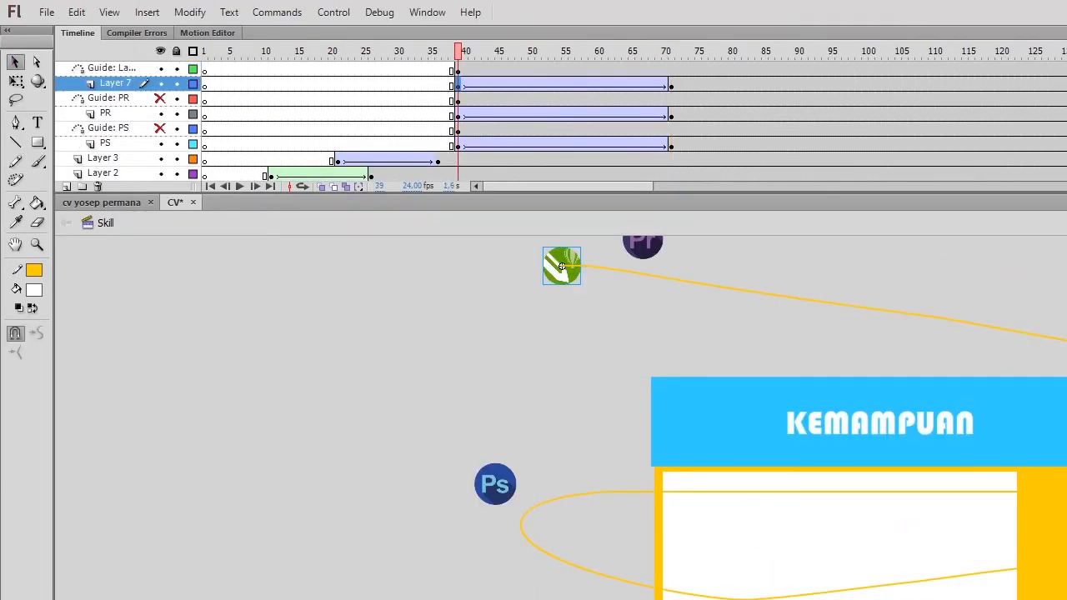
drag(458, 51, 411, 50)
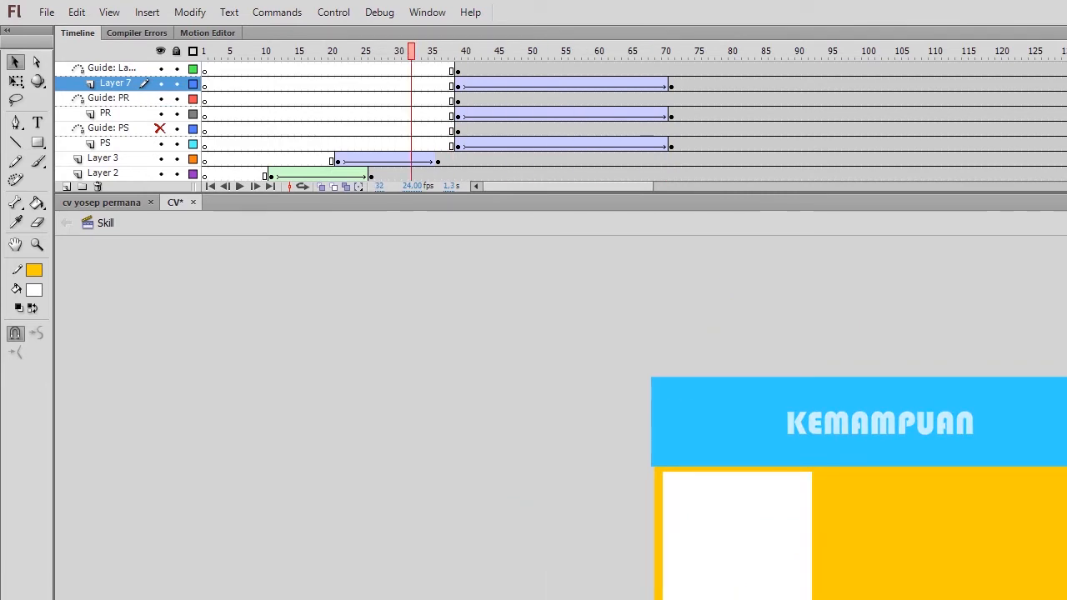
Step: Hide the motion guide of Layer 7 and preview the icons' fly-in animation in the Skill scene
drag(411, 33, 672, 51)
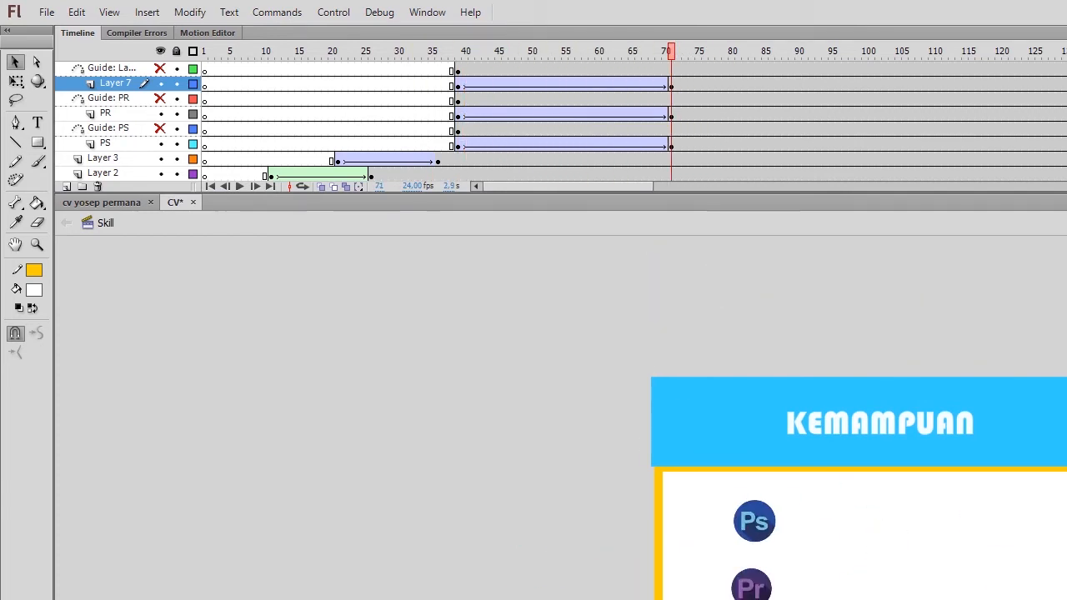
drag(672, 50, 531, 51)
click(458, 70)
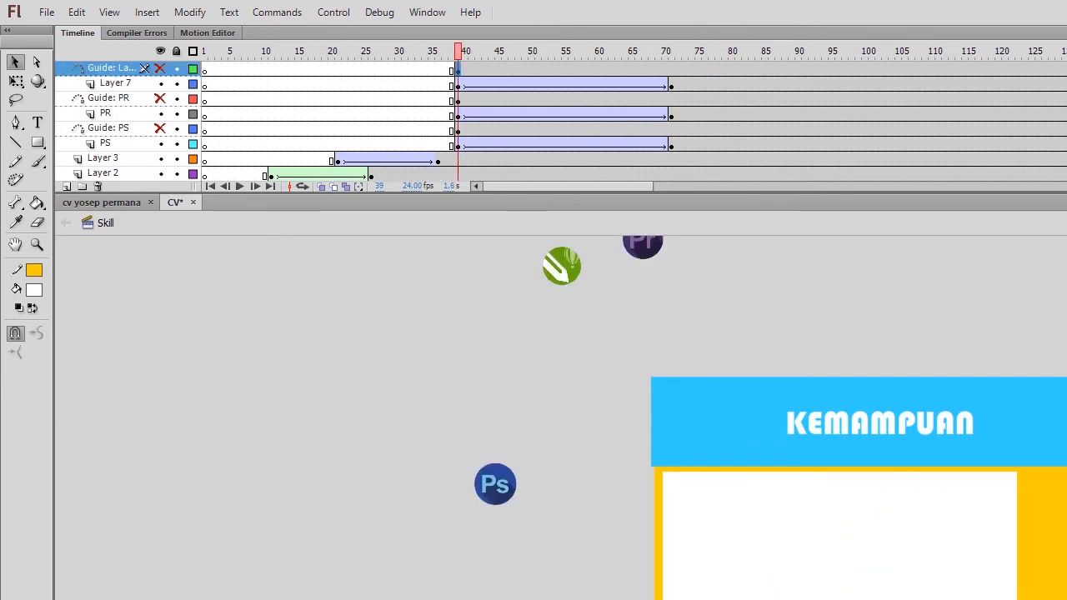
click(160, 68)
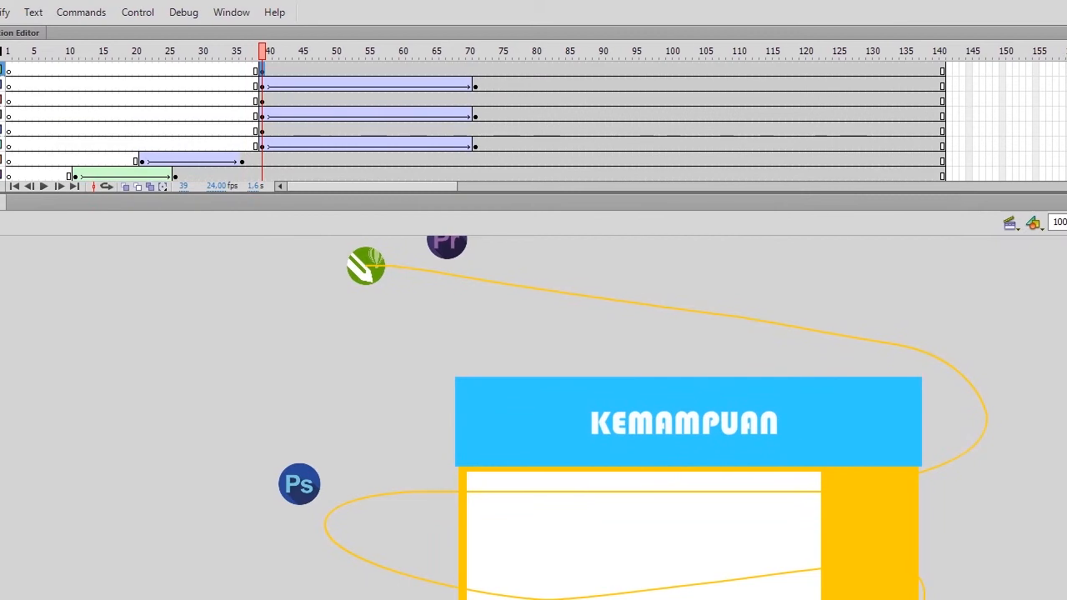
drag(262, 52, 531, 52)
click(159, 68)
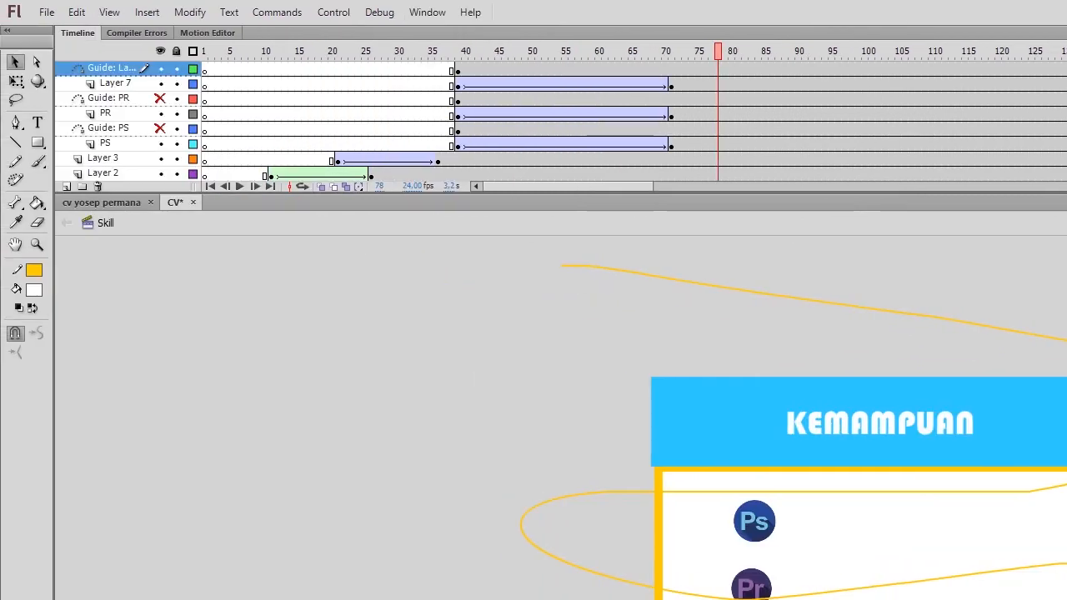
click(416, 51)
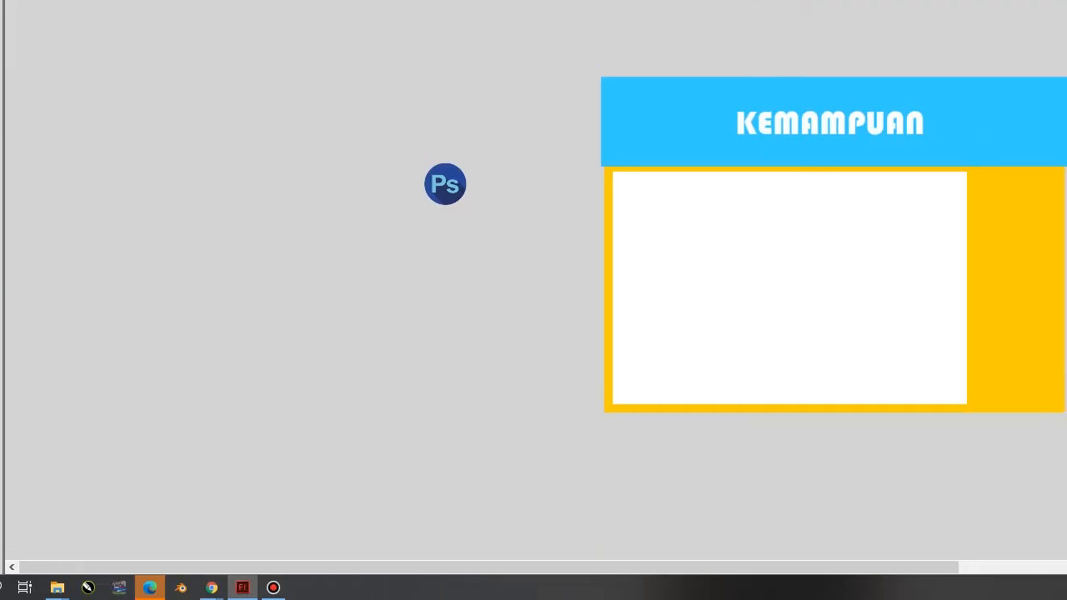
key(Return)
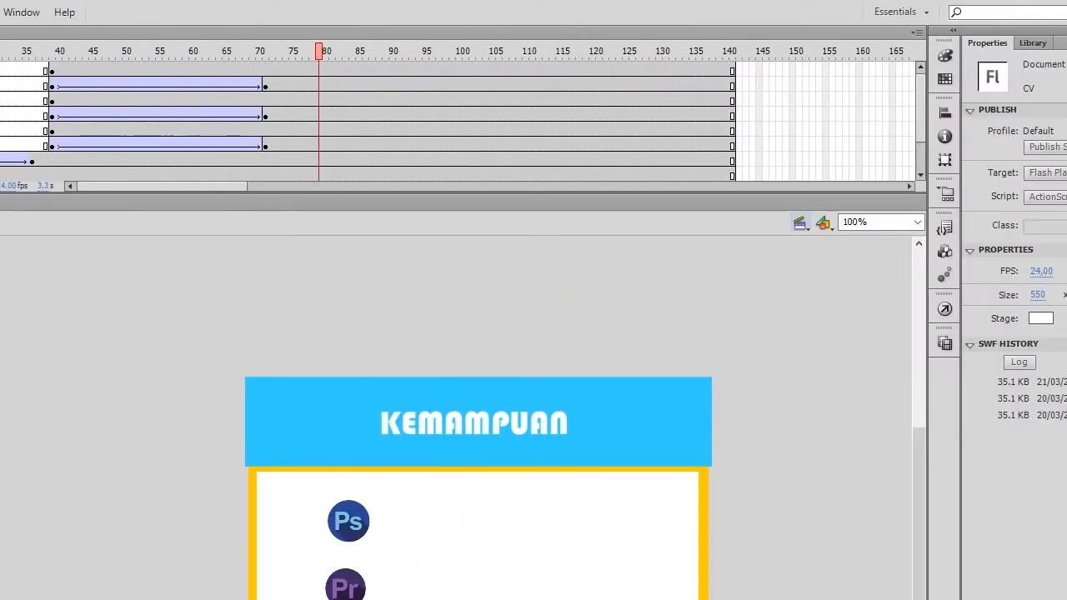
Step: In the Pendidikan scene, copy frame 56 of the Layer 6 copy that holds the middle green bar
click(799, 222)
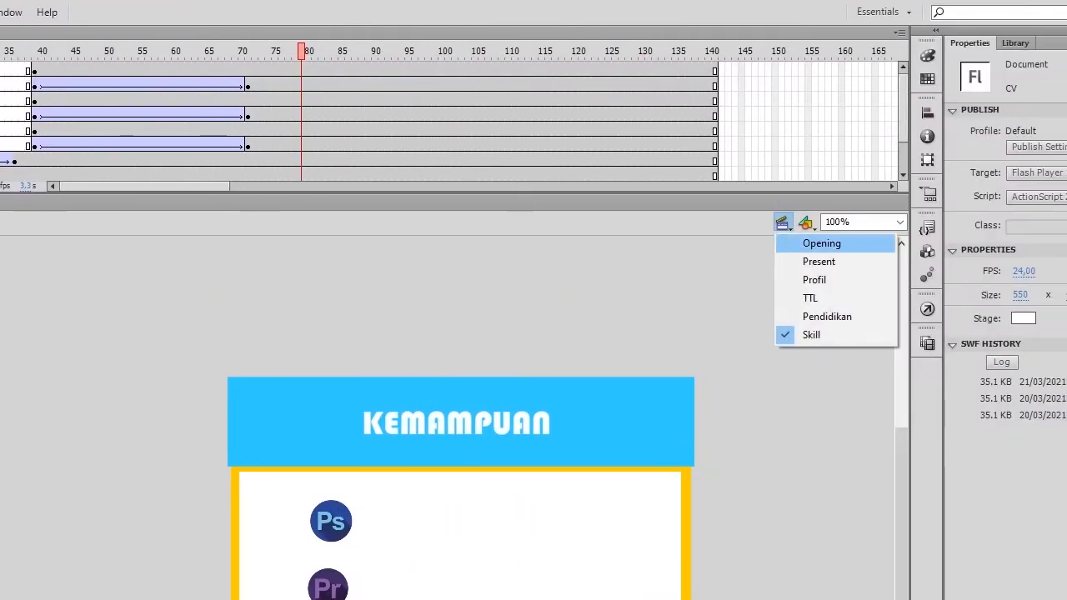
click(827, 317)
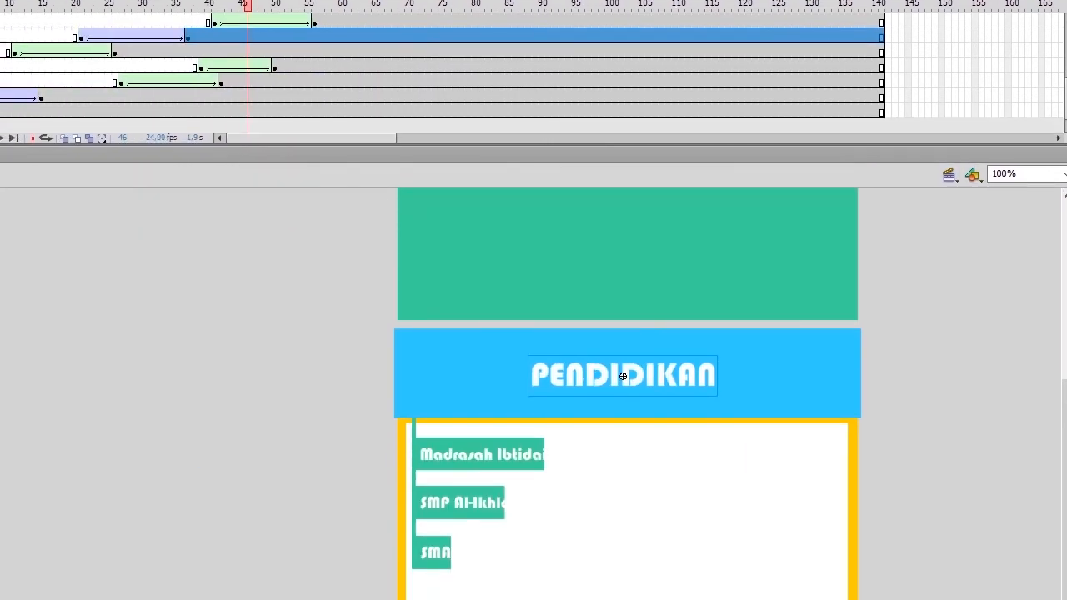
click(626, 517)
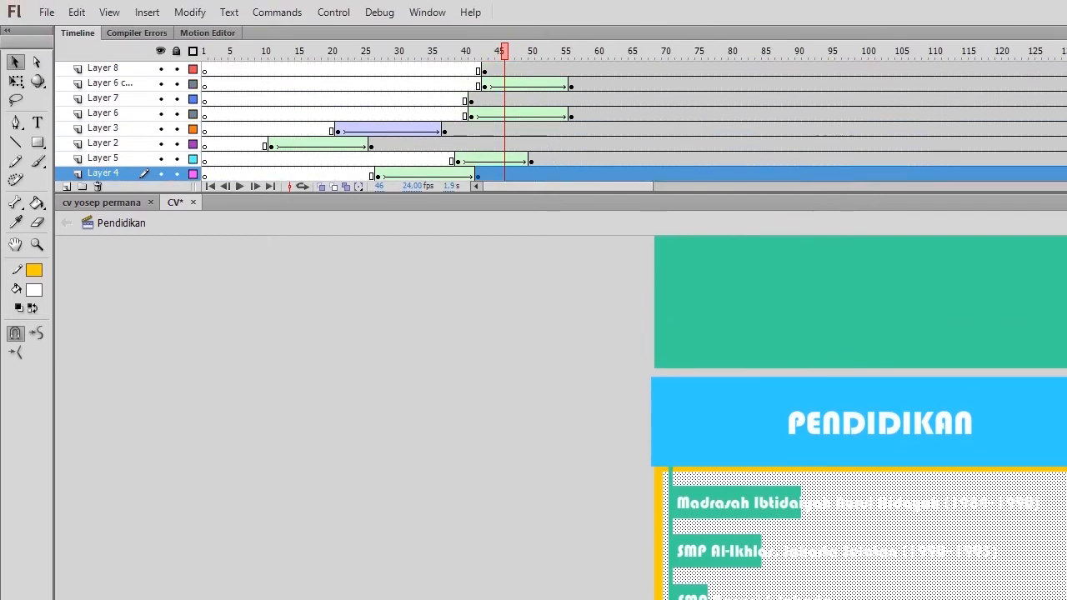
scroll(333, 117, up, 2)
click(485, 114)
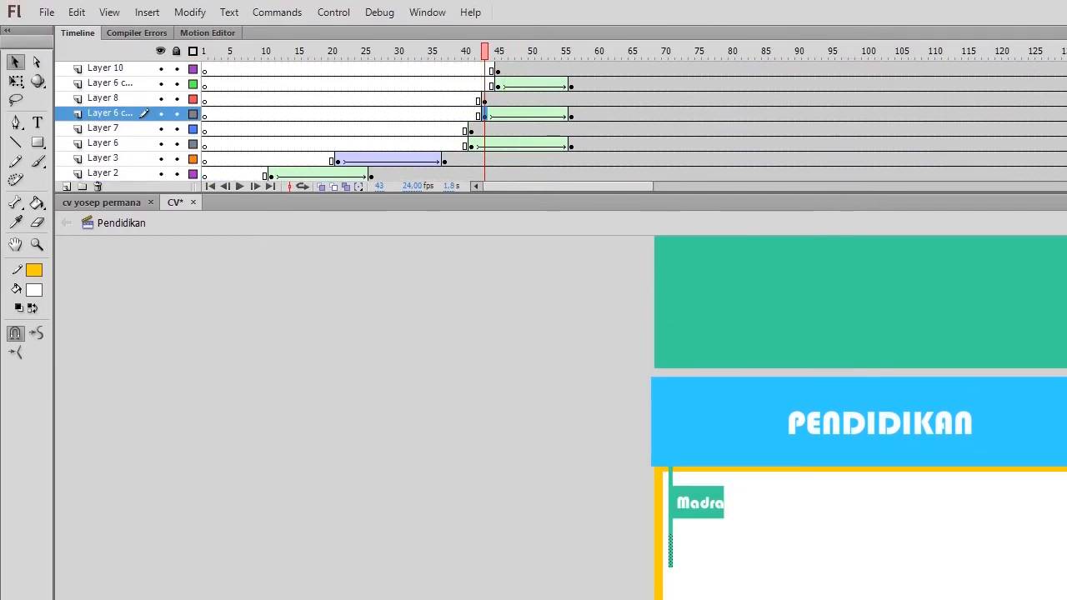
right_click(569, 114)
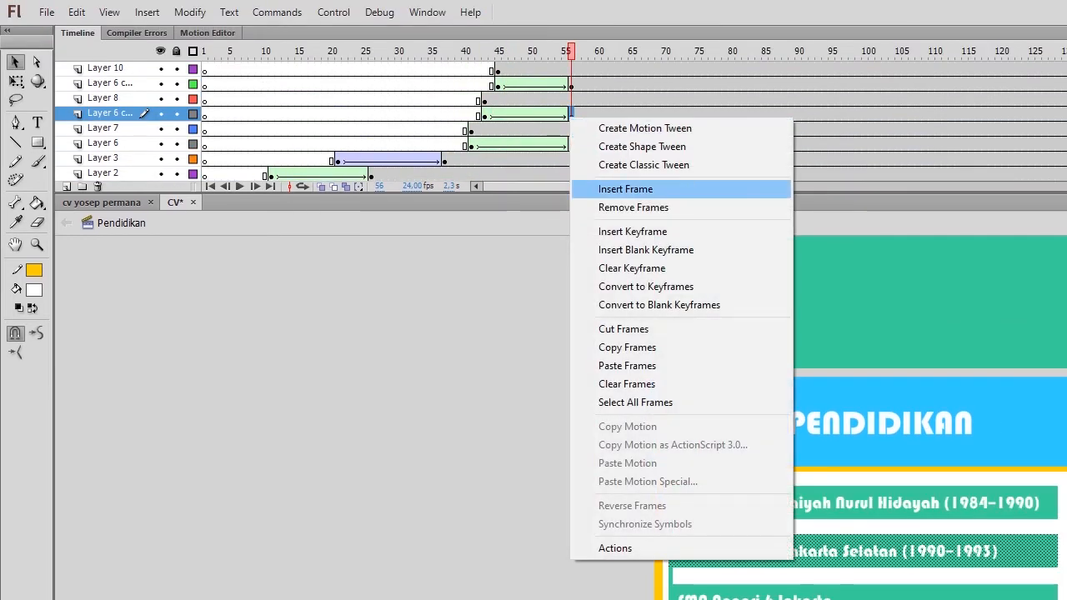
click(619, 348)
Step: Return to the Skill scene, add a new layer at the top, and paste the copied bar frame at frame 1
click(805, 222)
click(792, 333)
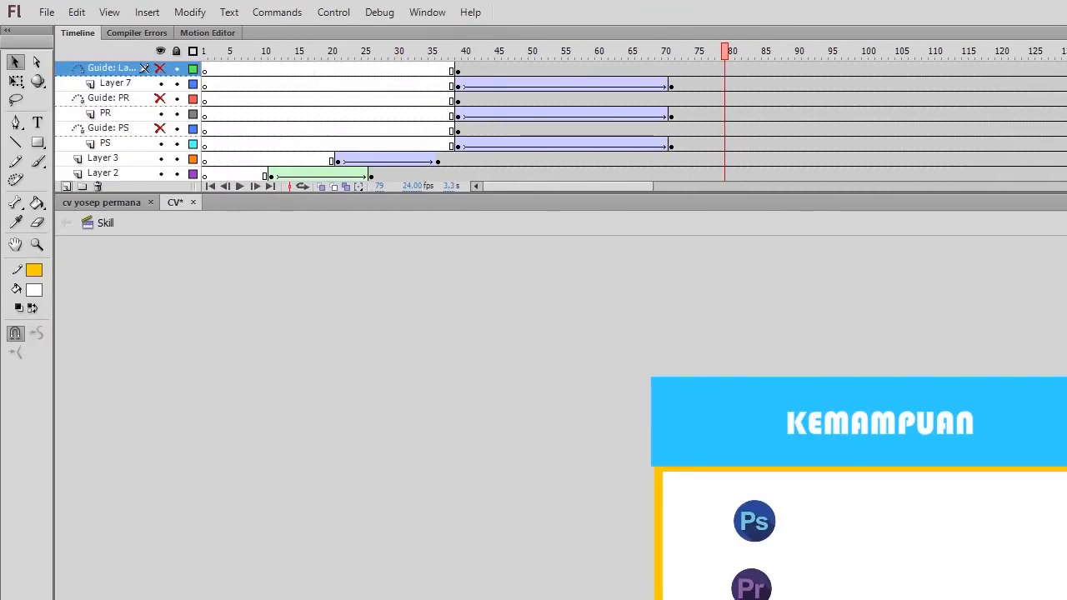
click(66, 186)
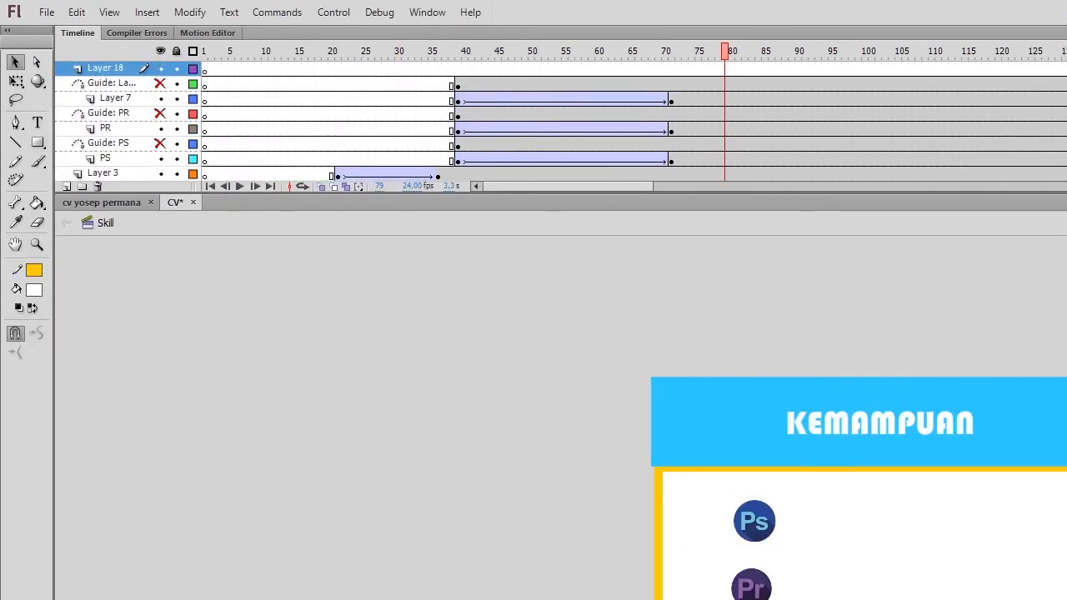
right_click(204, 69)
click(250, 314)
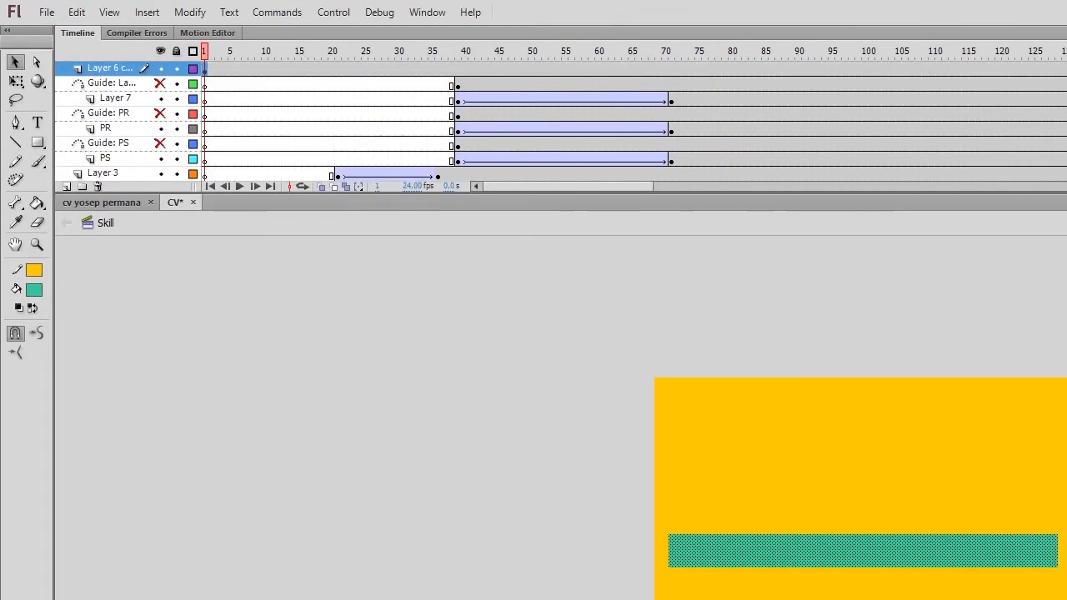
Step: Shift the pasted bar's keyframe to frame 71 and place the green bar just right of the Ps icon
click(631, 69)
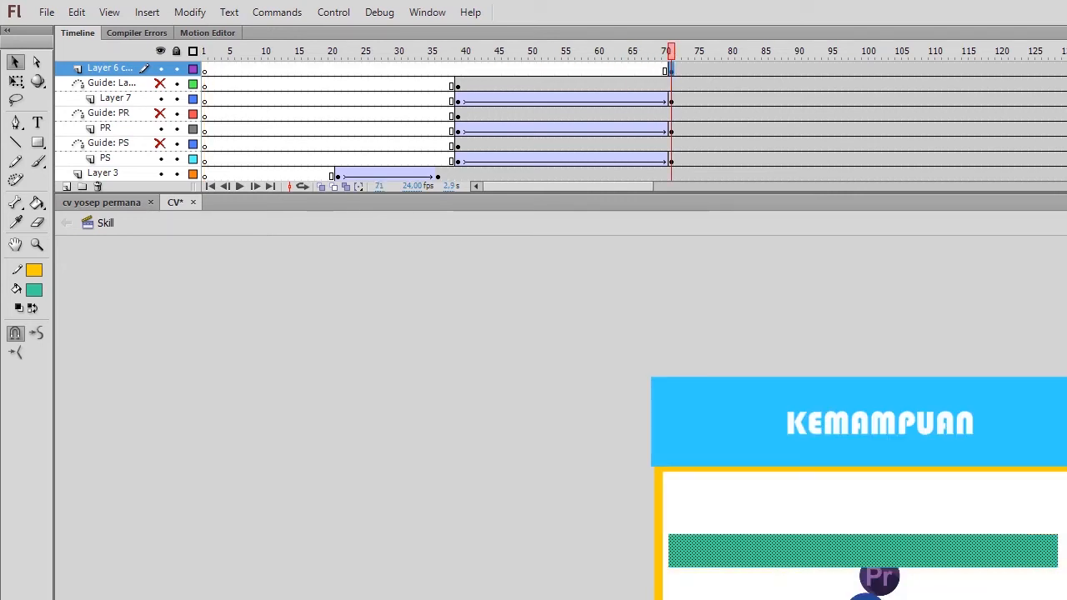
drag(631, 69, 671, 69)
drag(800, 535, 918, 503)
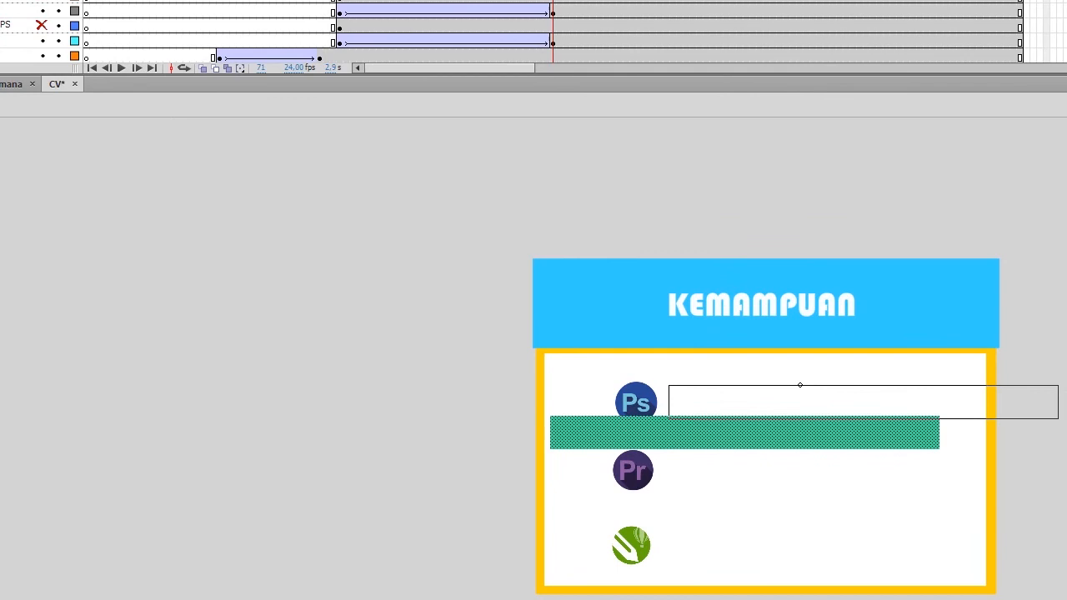
drag(800, 385, 796, 379)
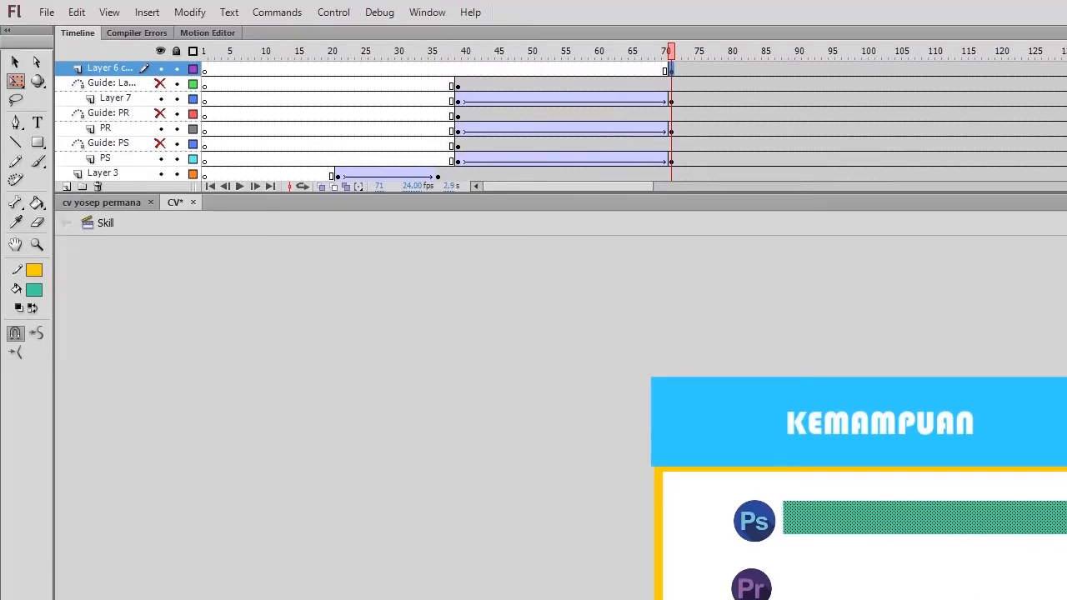
Step: Narrow the green bar with Free Transform to fit inside the white panel and nudge it into line with the Ps icon
click(16, 80)
drag(798, 435, 715, 435)
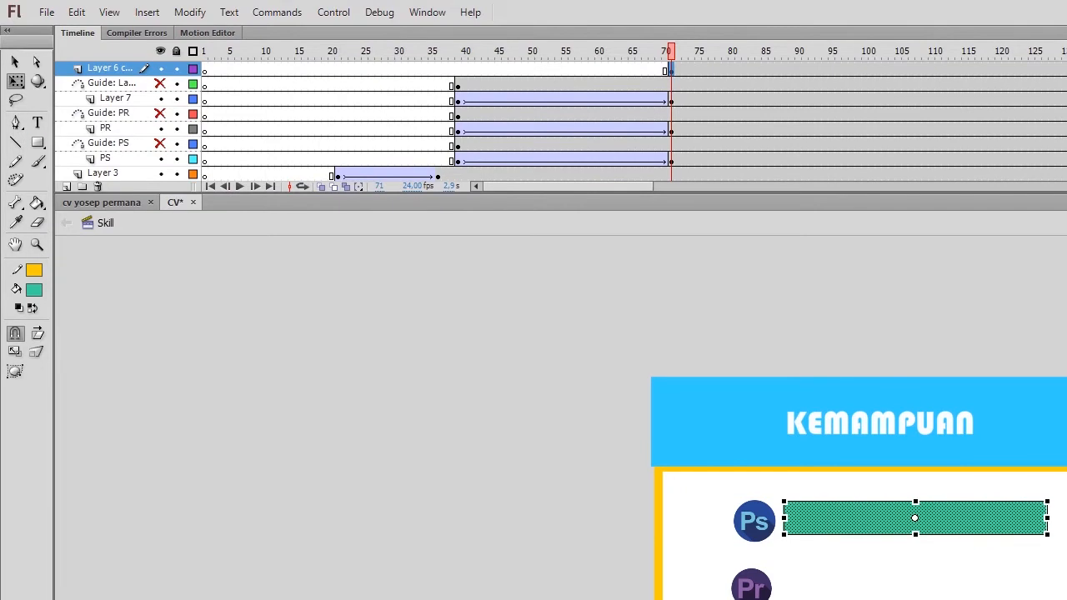
click(16, 62)
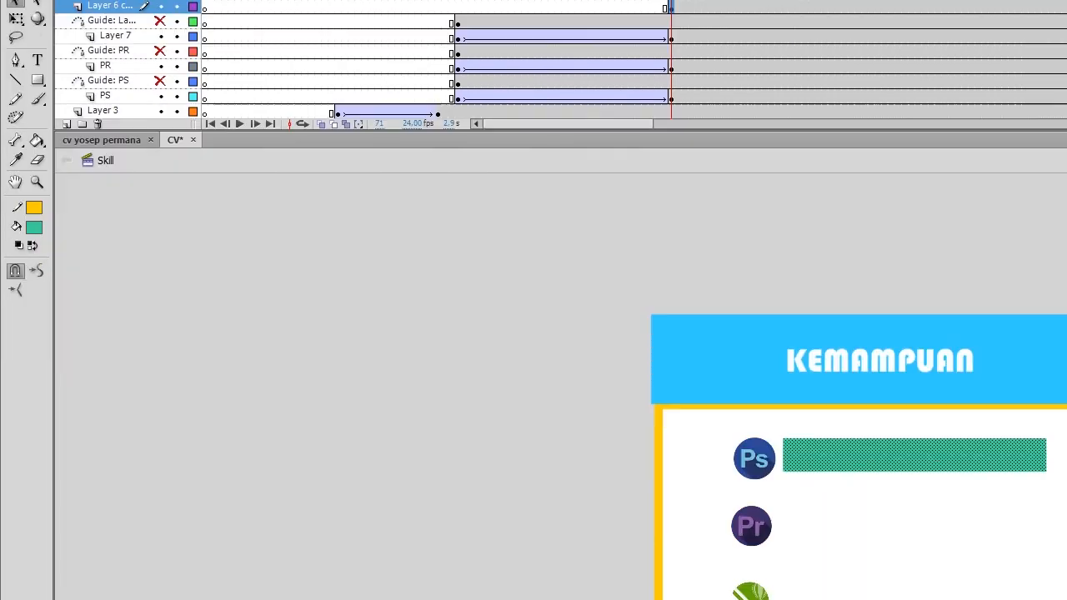
click(540, 435)
key(Down)
key(Down)
key(Down)
key(Right)
key(Right)
key(Up)
key(Down)
key(Up)
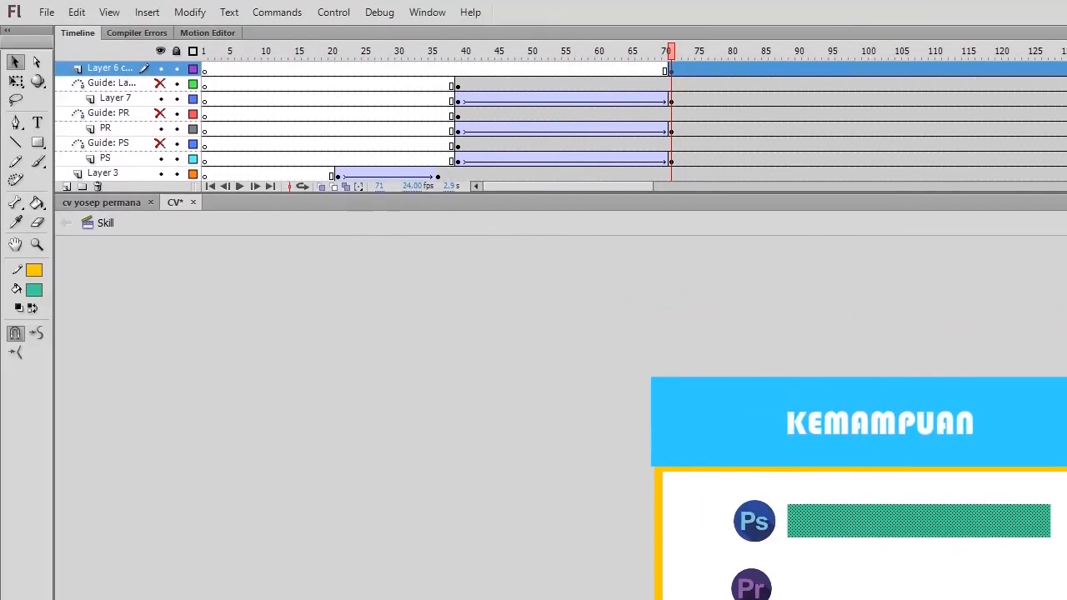
Step: Duplicate the green bar's layer twice
right_click(103, 69)
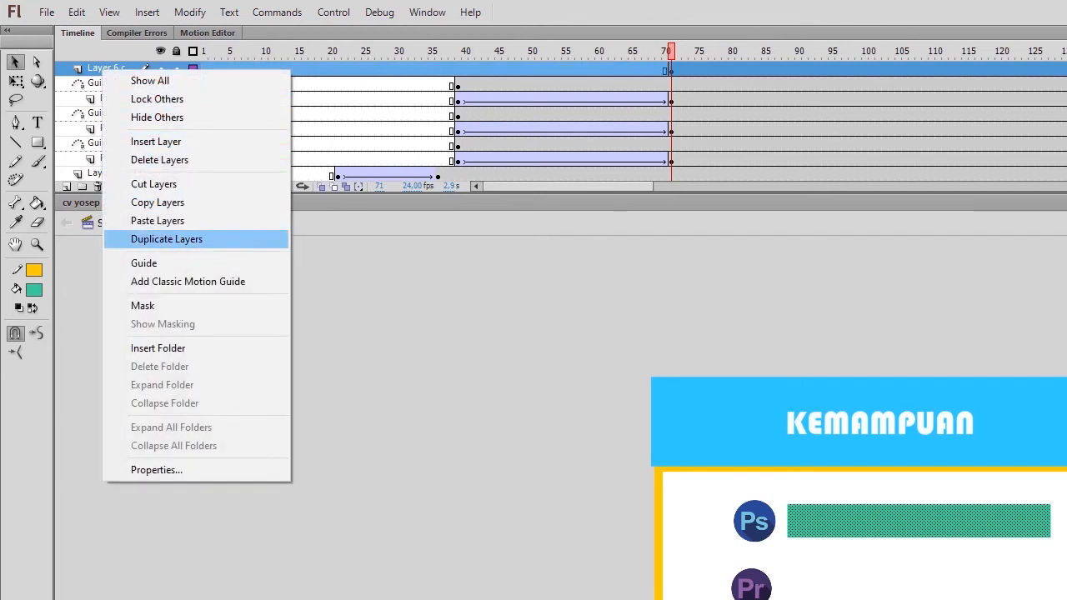
click(165, 240)
right_click(110, 68)
click(172, 235)
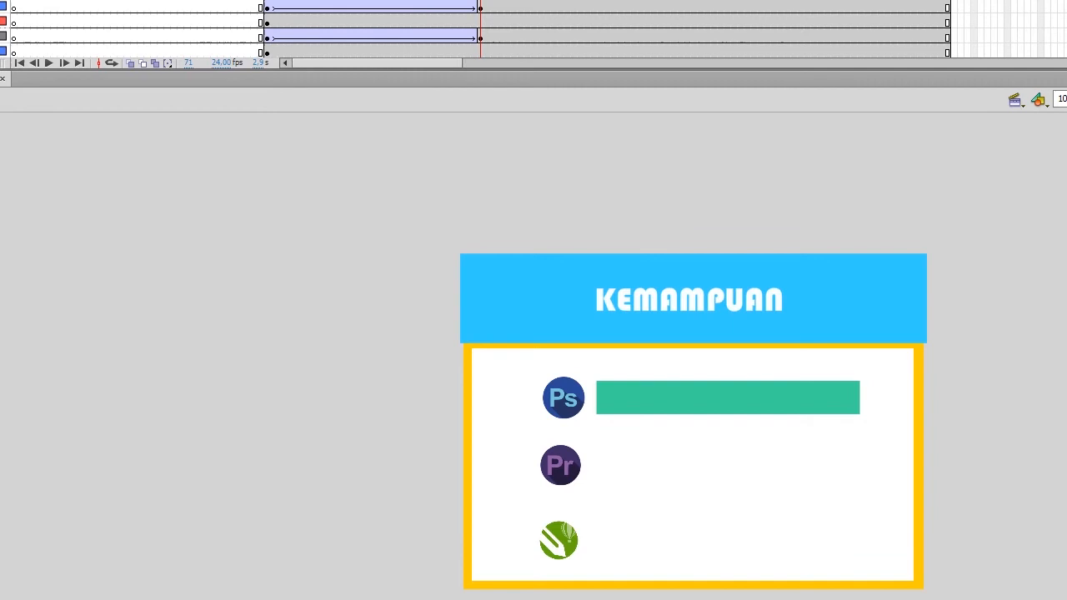
Step: Place the top layer's bar beside the CorelDRAW icon and the second layer's bar beside the Pr icon
click(119, 69)
drag(661, 396, 661, 533)
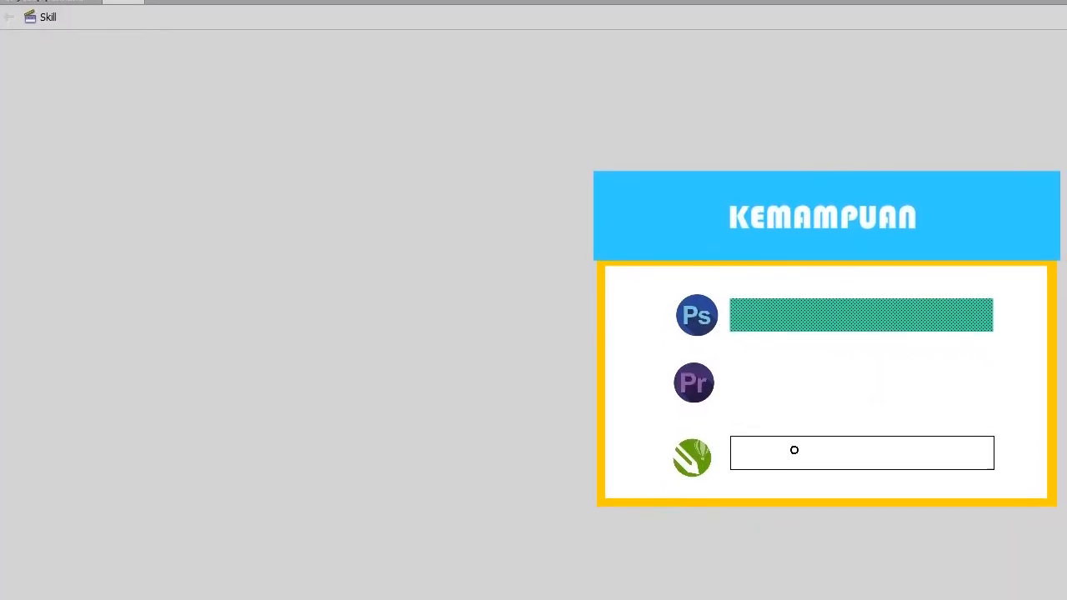
drag(794, 450, 798, 450)
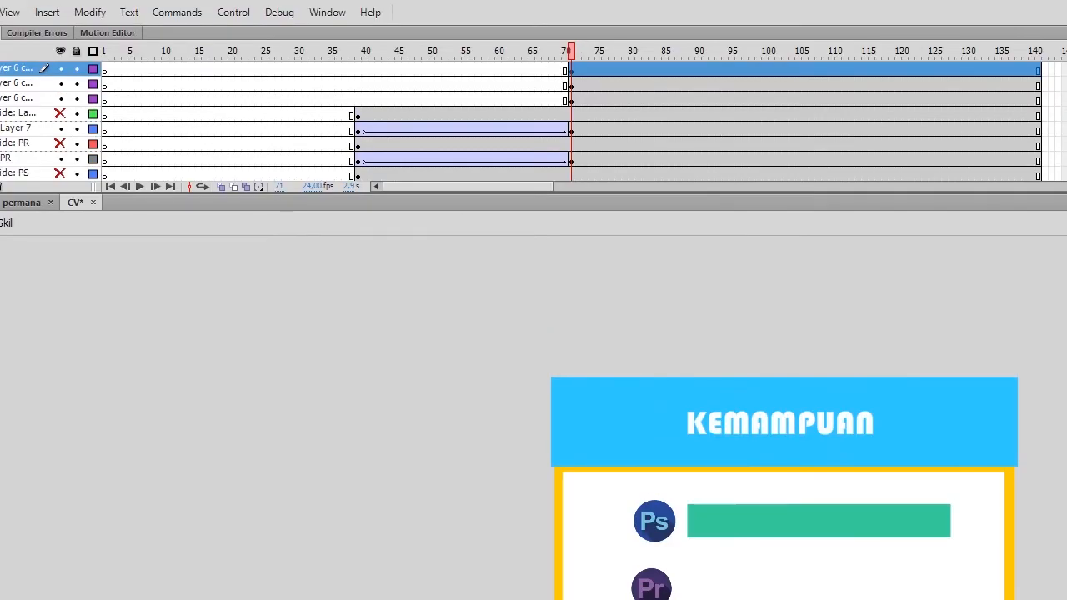
click(571, 85)
drag(819, 521, 820, 592)
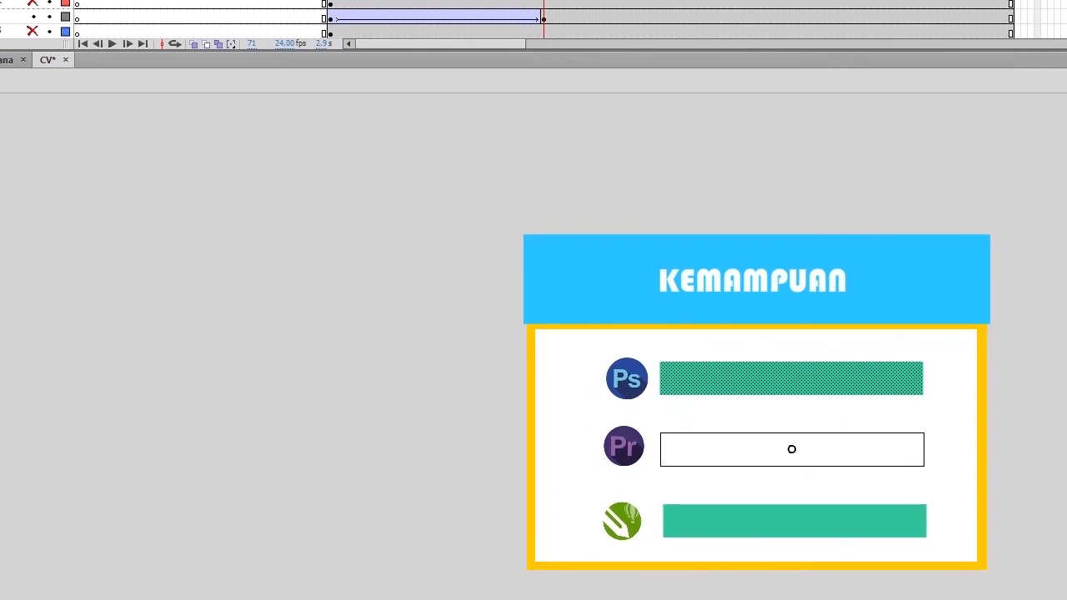
drag(792, 449, 792, 450)
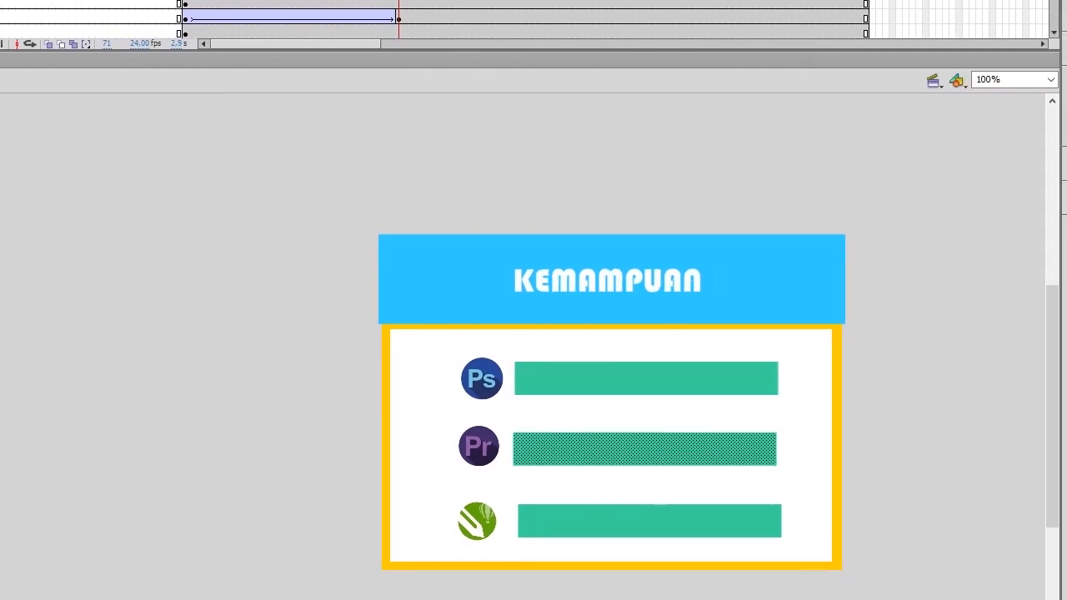
Step: Nudge the Ps and CorelDRAW bars horizontally to align their starting edges with the Pr bar
click(646, 378)
key(Left)
key(Left)
click(649, 521)
key(Left)
key(Left)
key(Left)
key(Left)
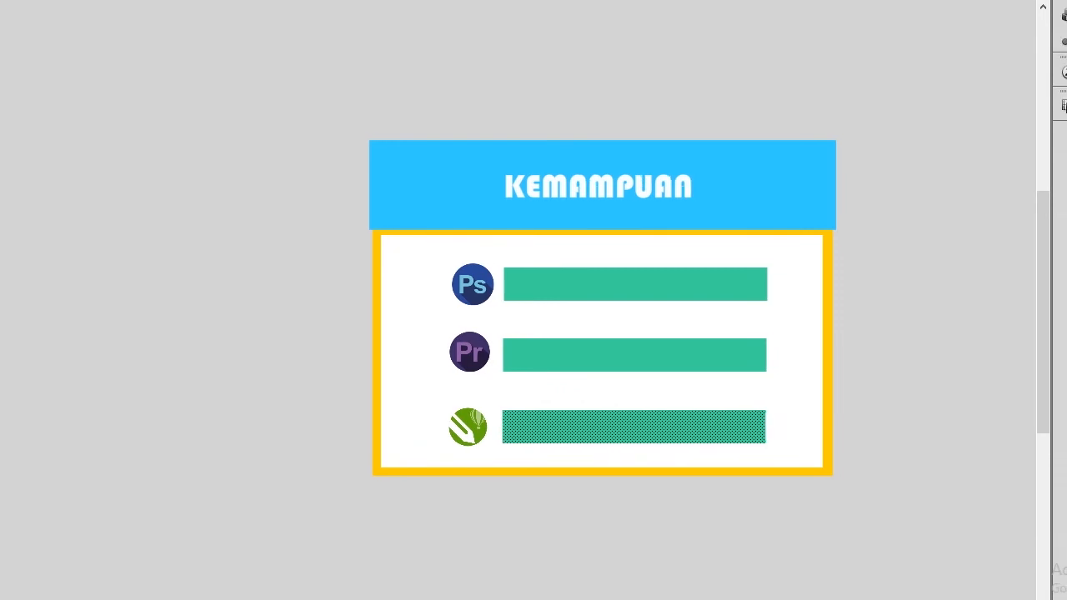
key(Escape)
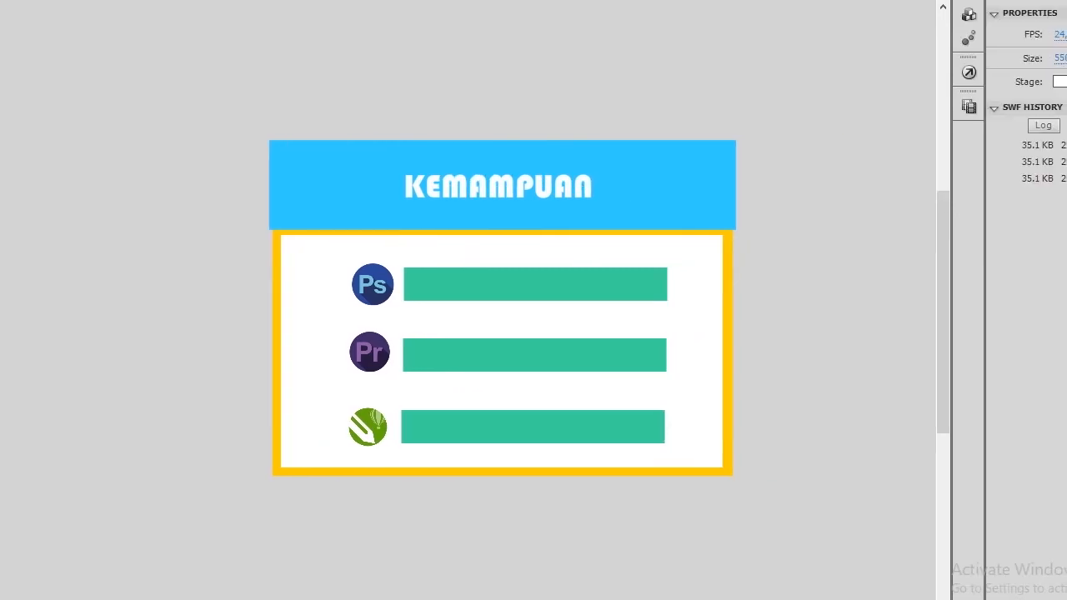
click(533, 426)
key(Right)
key(Right)
key(Right)
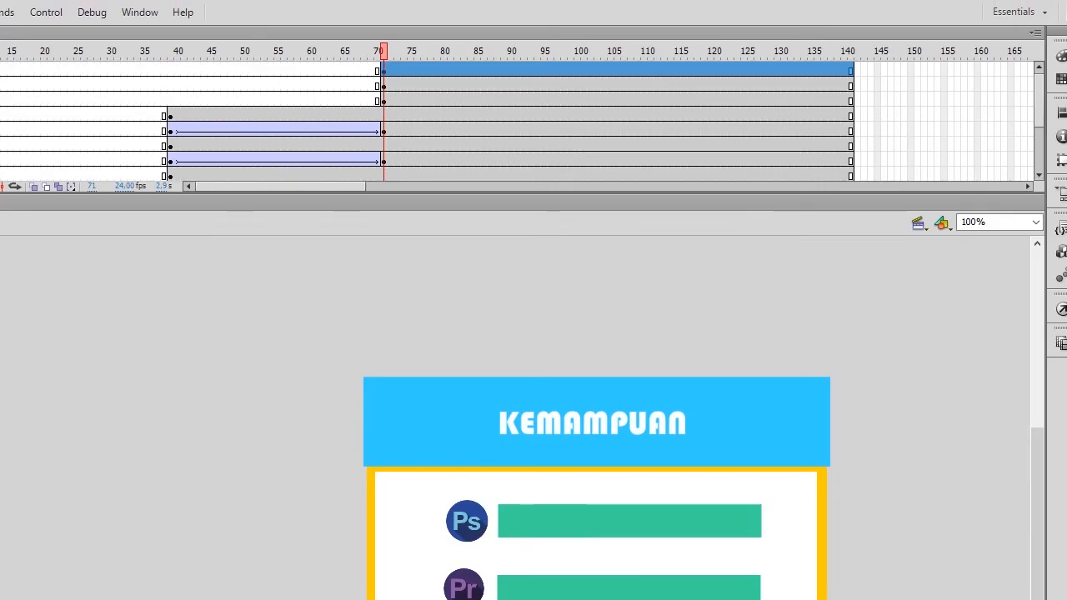
Step: Stagger the bars by moving the Pr bar's keyframe to frame 85 and the CorelDRAW bar's keyframe to frame 100
mouse_move(384, 51)
mouse_down()
mouse_move(370, 51)
mouse_move(397, 51)
mouse_up()
click(384, 101)
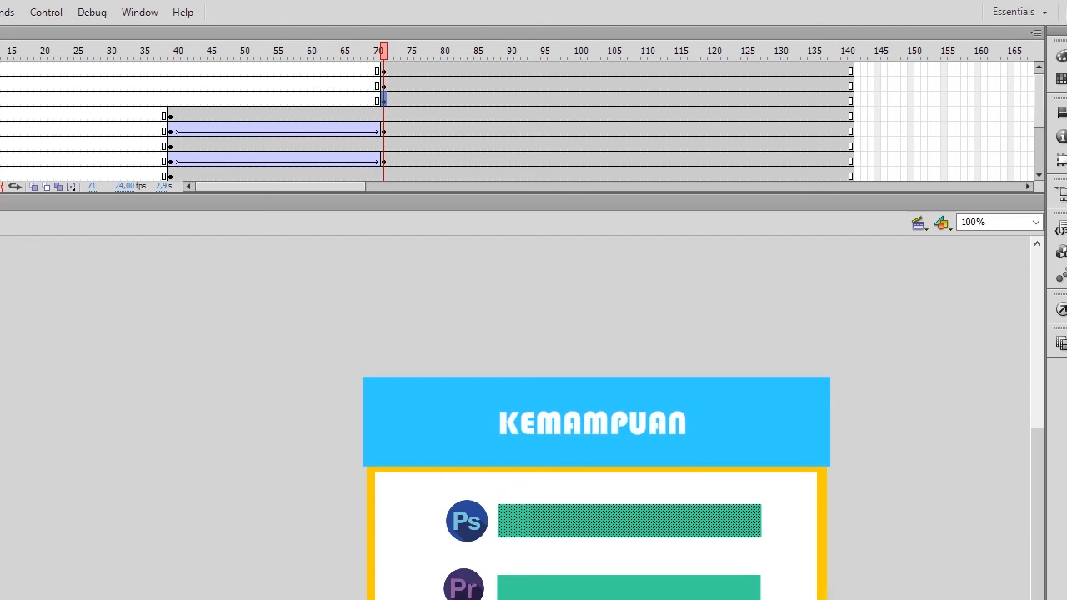
click(384, 85)
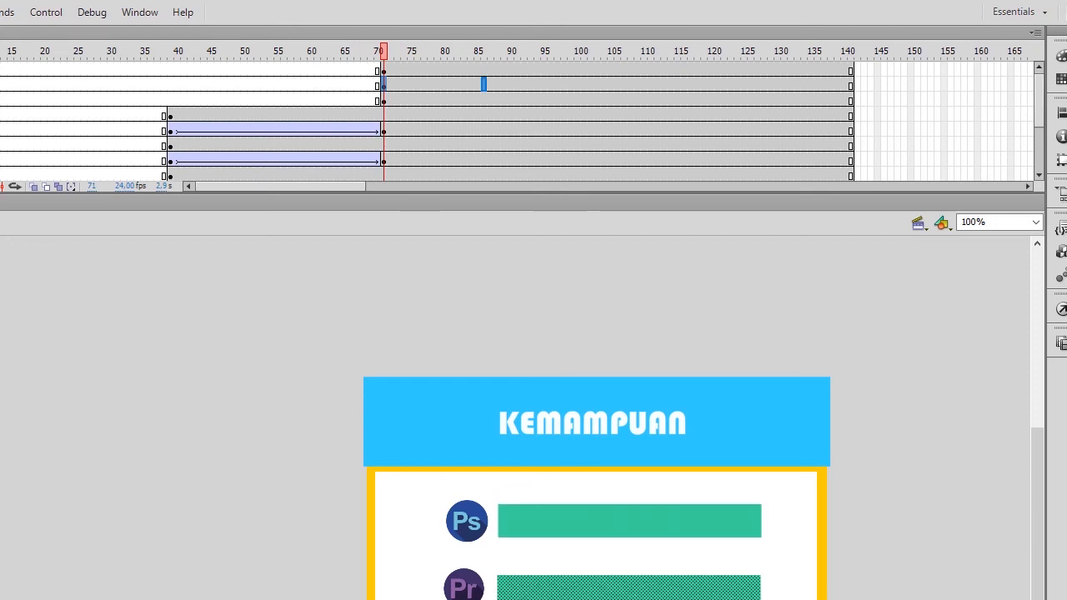
drag(383, 86, 477, 85)
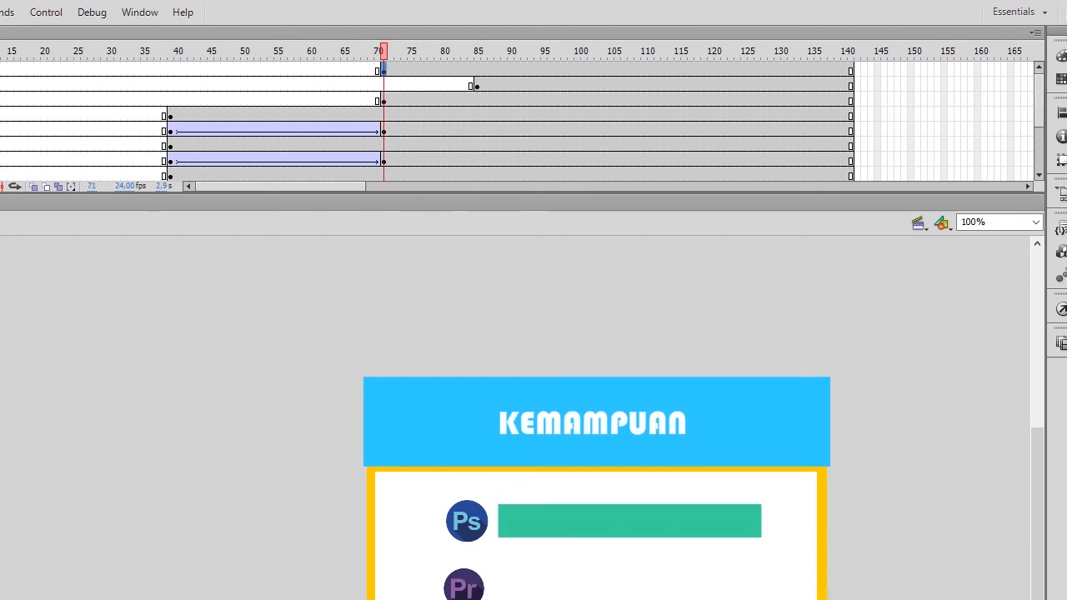
drag(524, 70, 484, 51)
Step: Create a shape tween on the Ps bar's layer, insert a keyframe at frame 90, and select its starting keyframe at frame 71
right_click(509, 99)
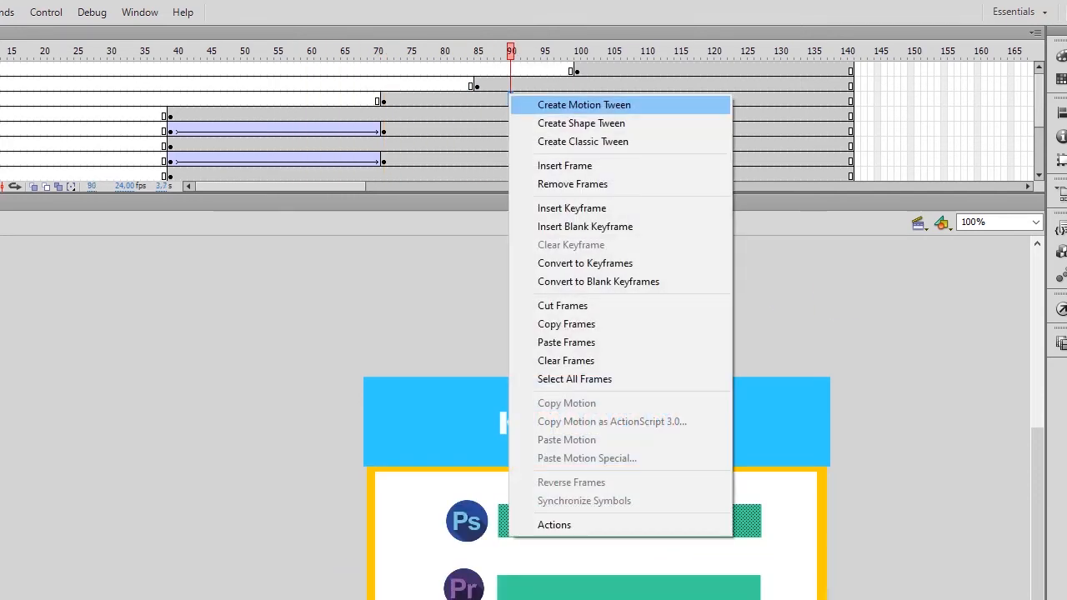
click(583, 124)
right_click(509, 99)
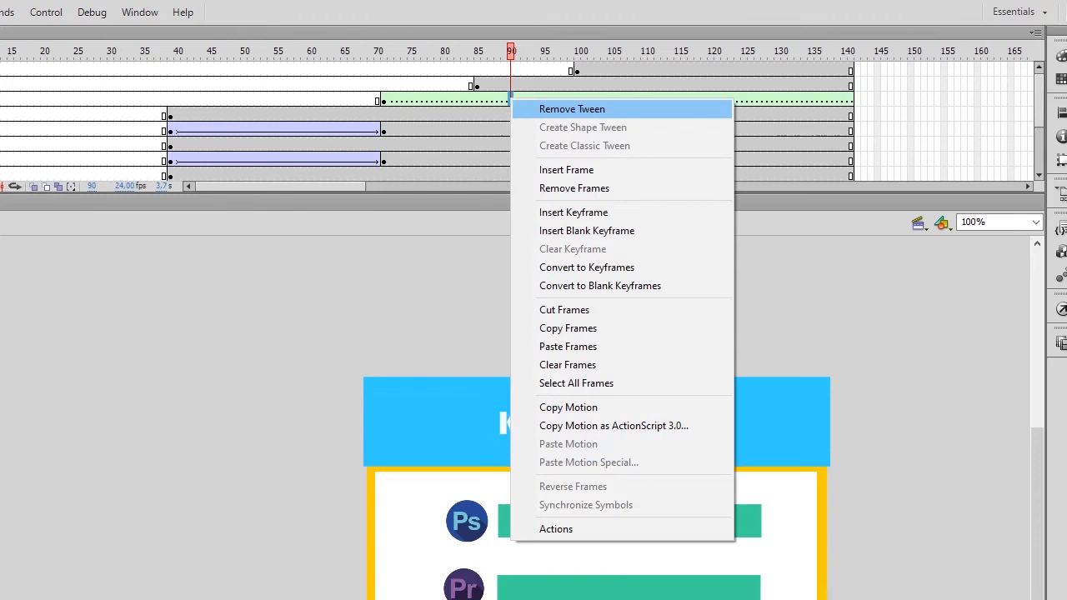
click(547, 211)
click(384, 100)
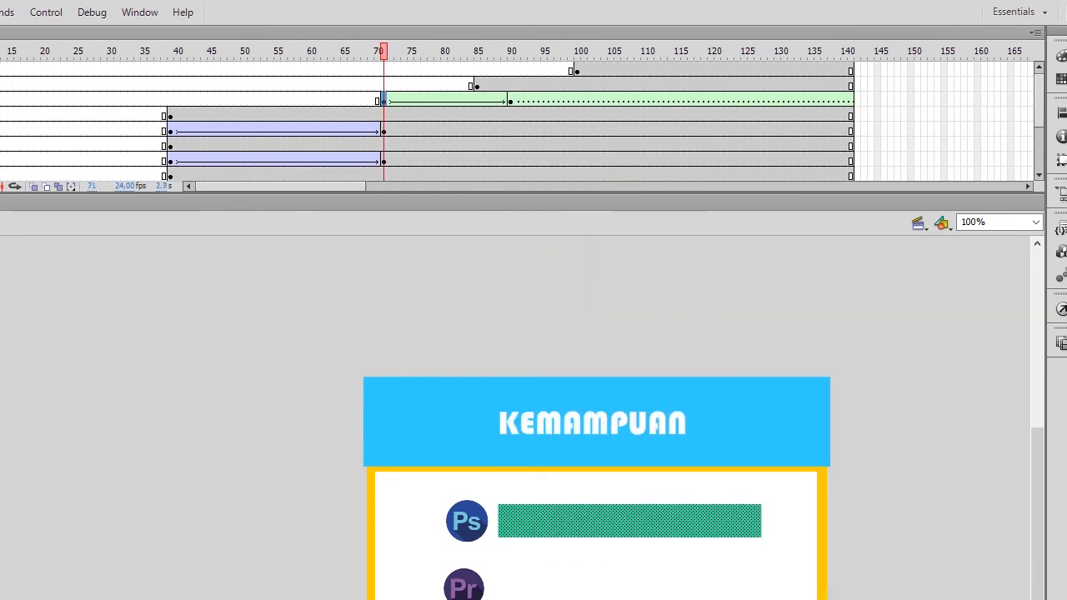
Step: Shrink the Ps bar to a thin sliver at its frame 71 keyframe and shorten it to about two-thirds length at frame 90
click(16, 82)
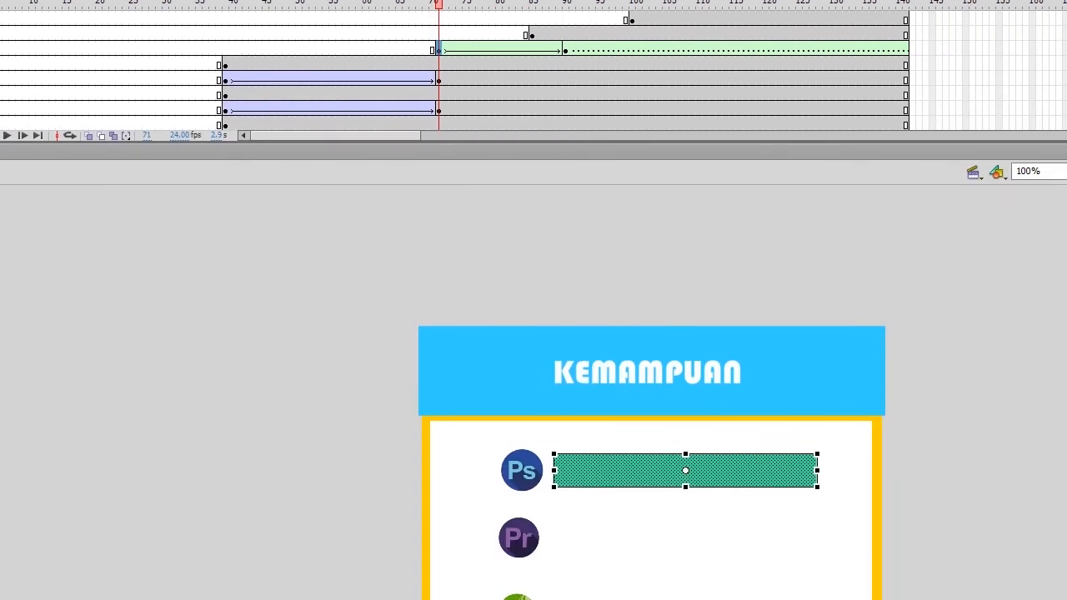
drag(817, 471, 677, 470)
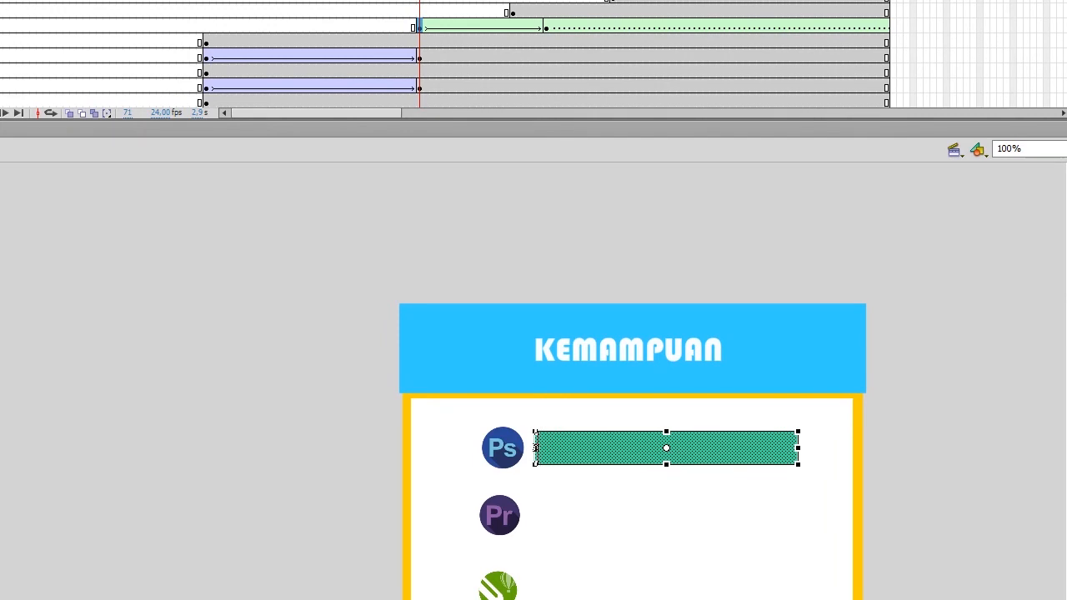
drag(535, 448, 536, 447)
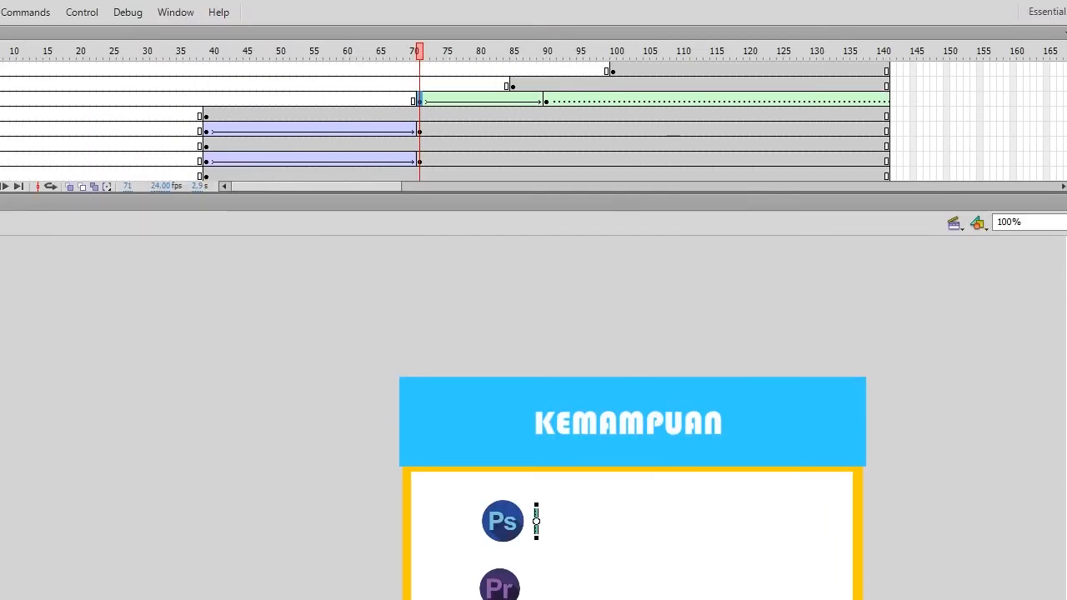
key(Return)
key(Return)
click(546, 100)
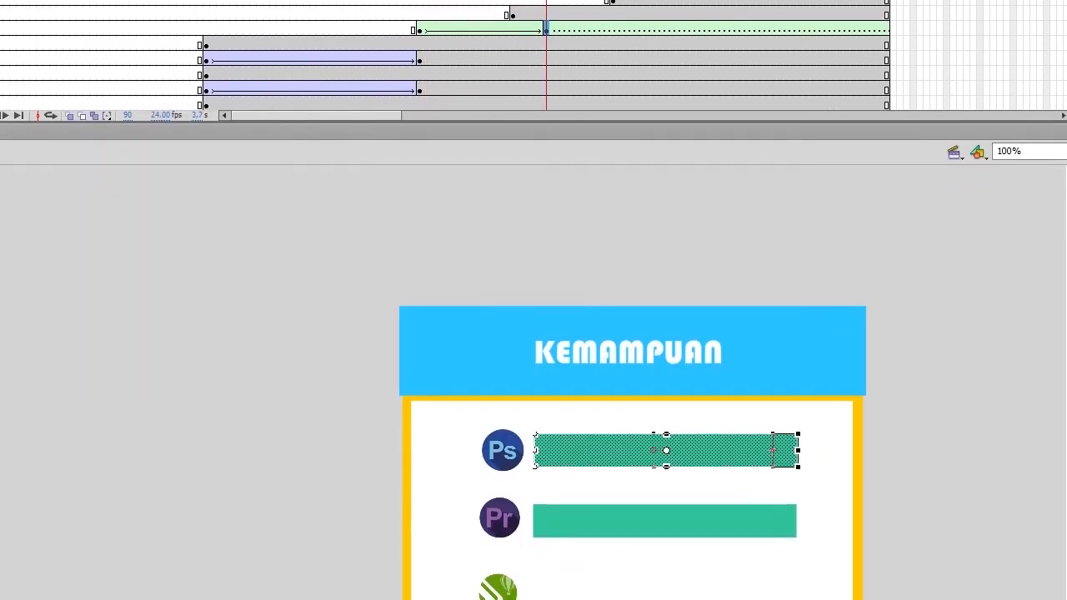
drag(737, 450, 713, 450)
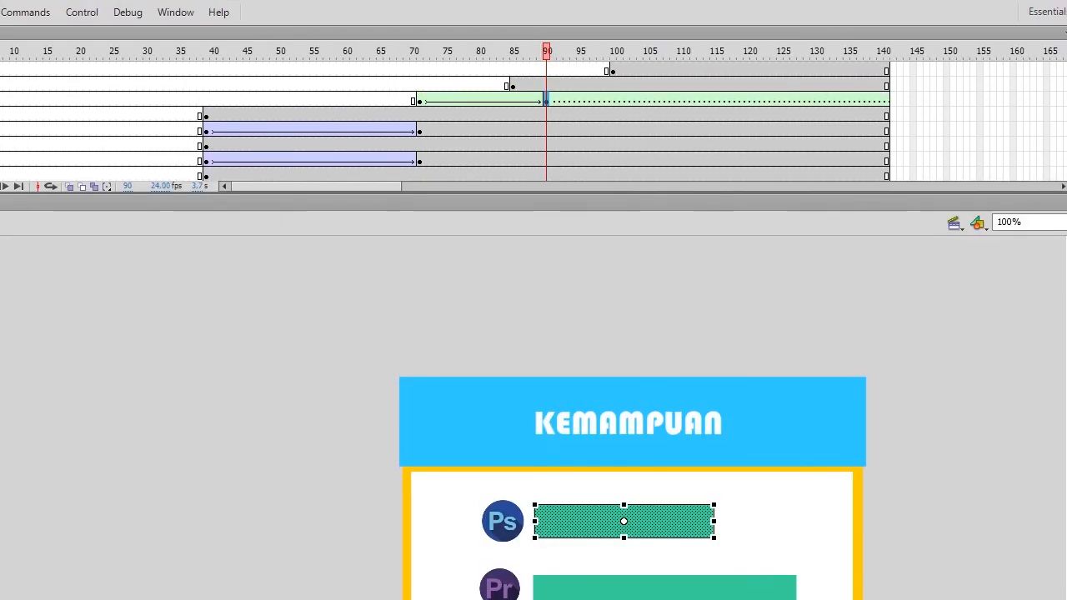
Step: Insert a keyframe at frame 106 on the Pr bar's layer and create a shape tween leading to it
right_click(650, 86)
click(646, 199)
right_click(580, 86)
click(656, 128)
Step: Shrink the Pr bar to a thin sliver at frame 85 and shorten it to about four-fifths length at frame 106
click(512, 86)
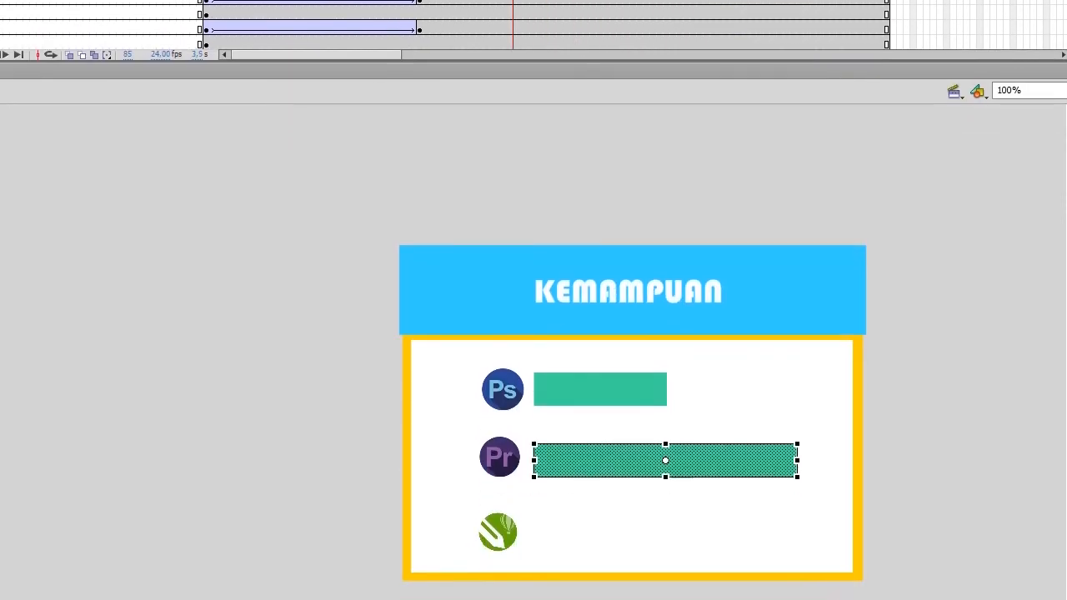
drag(797, 592, 565, 592)
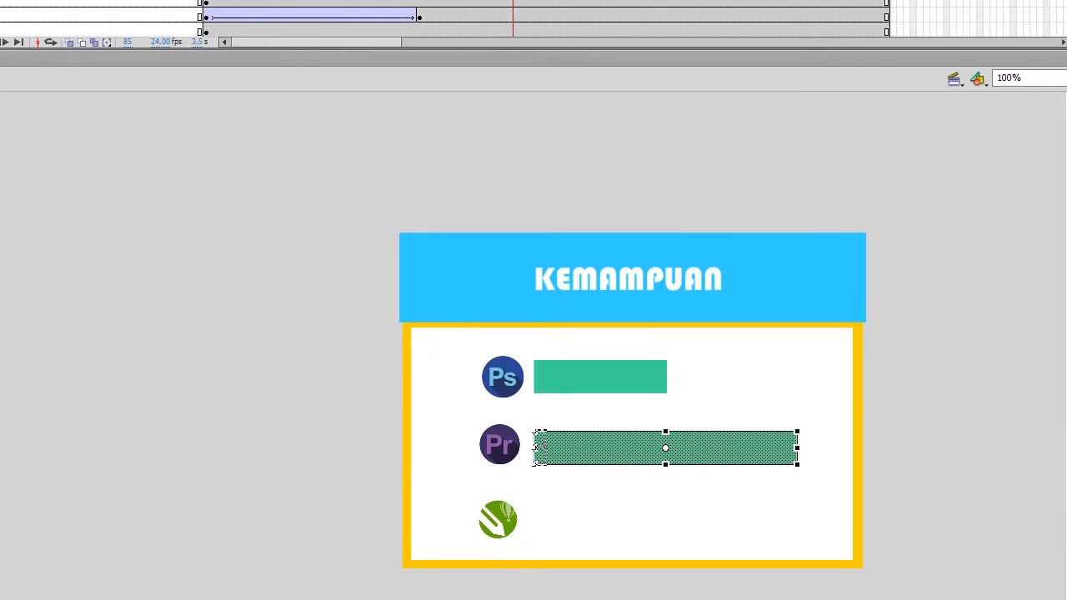
drag(536, 448, 538, 447)
click(652, 84)
drag(797, 448, 710, 442)
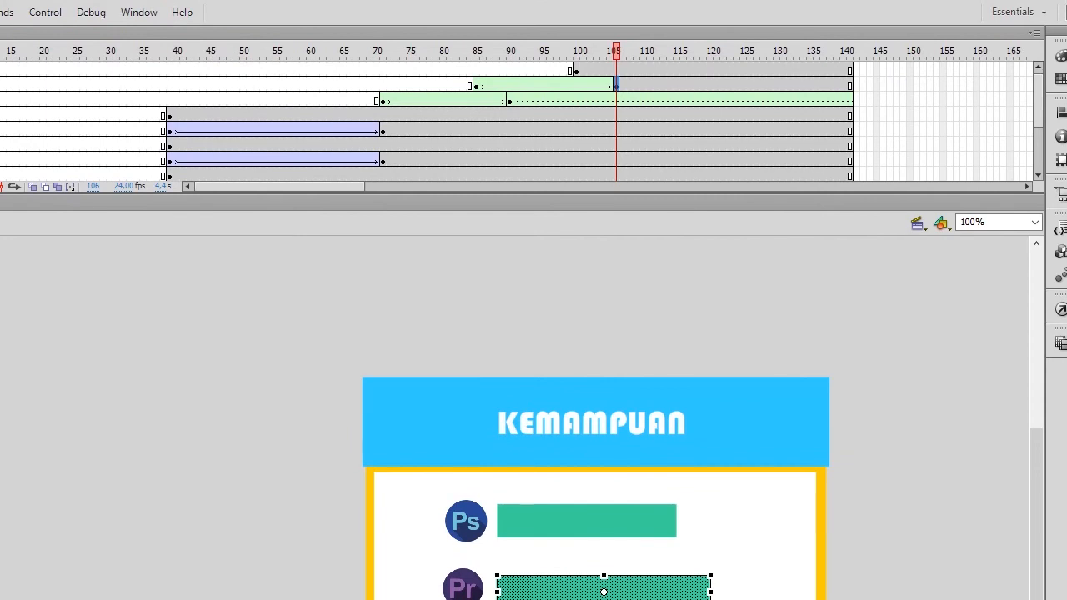
Step: Insert a keyframe at frame 120 on the CorelDRAW bar's layer and create a shape tween leading to it
click(710, 71)
right_click(709, 71)
click(750, 180)
click(663, 71)
right_click(663, 71)
click(755, 102)
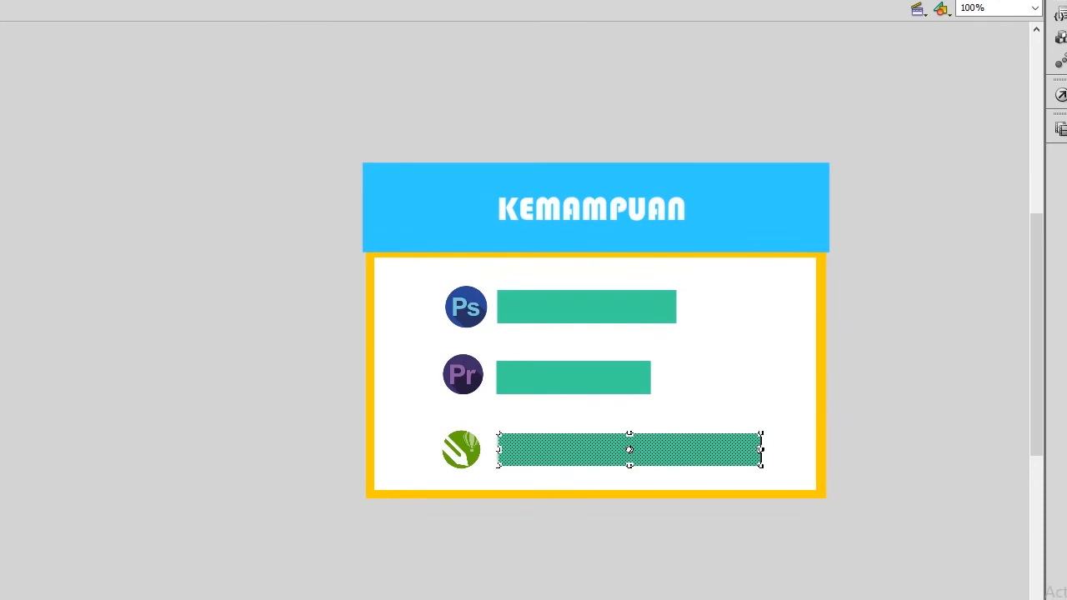
Step: Shrink the CorelDRAW bar to a thin sliver at frame 100 and shorten it to about three-quarters length at frame 120
drag(761, 450, 499, 446)
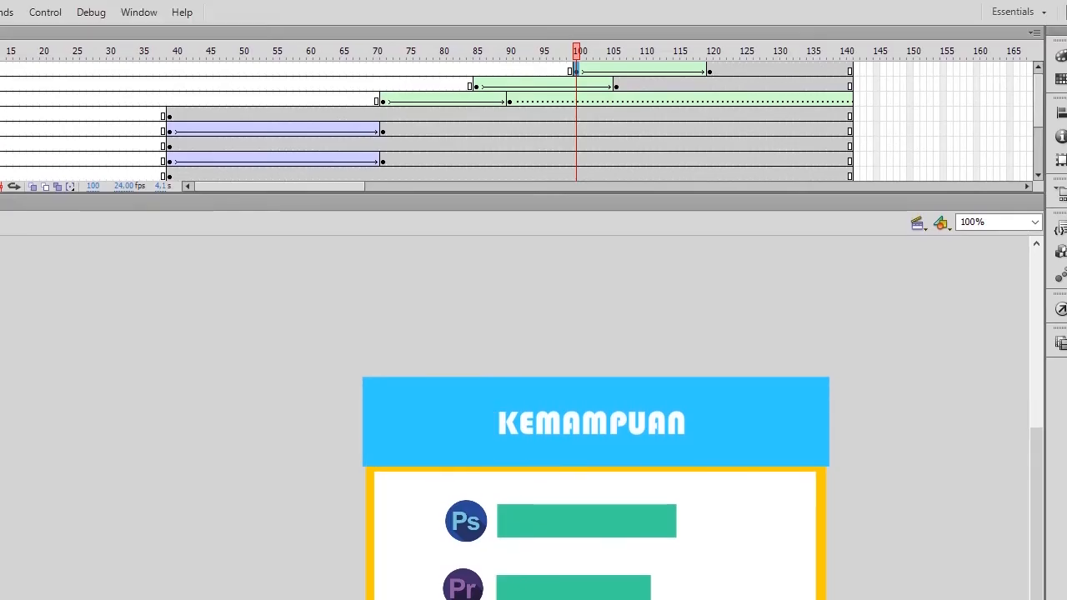
click(709, 70)
drag(761, 438, 696, 438)
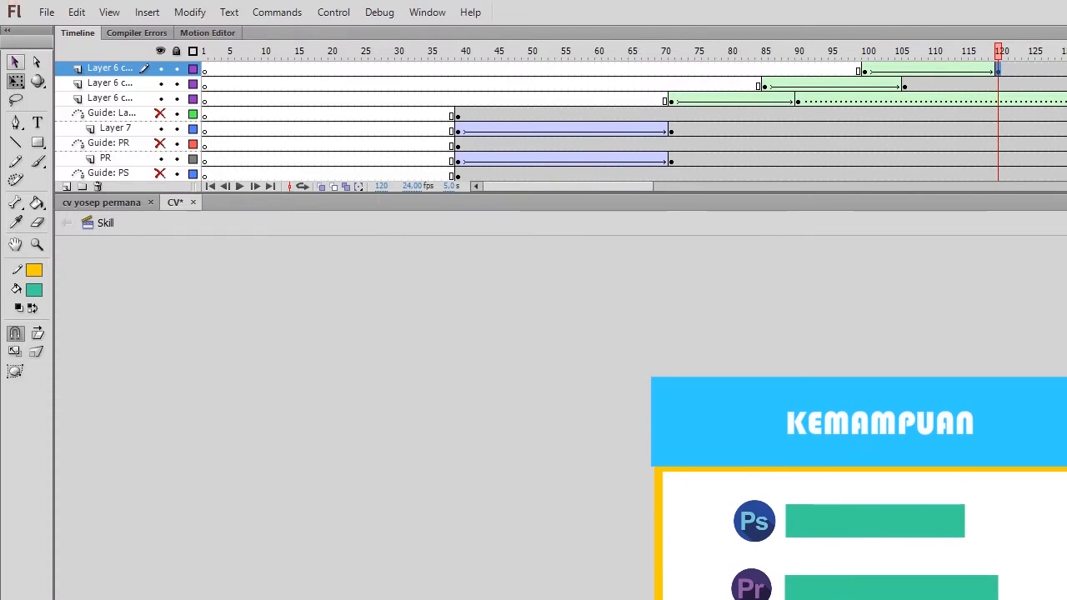
Step: Play the Skill scene's timeline to preview the growing skill bars, and step back a few frames
click(16, 62)
key(Return)
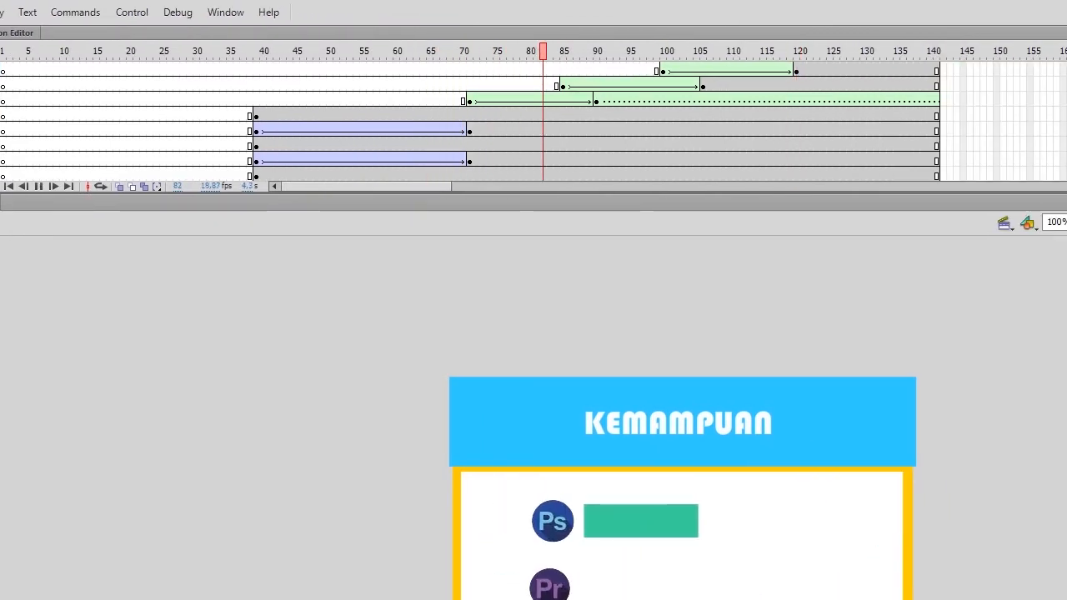
key(Return)
key(comma)
key(comma)
key(comma)
key(comma)
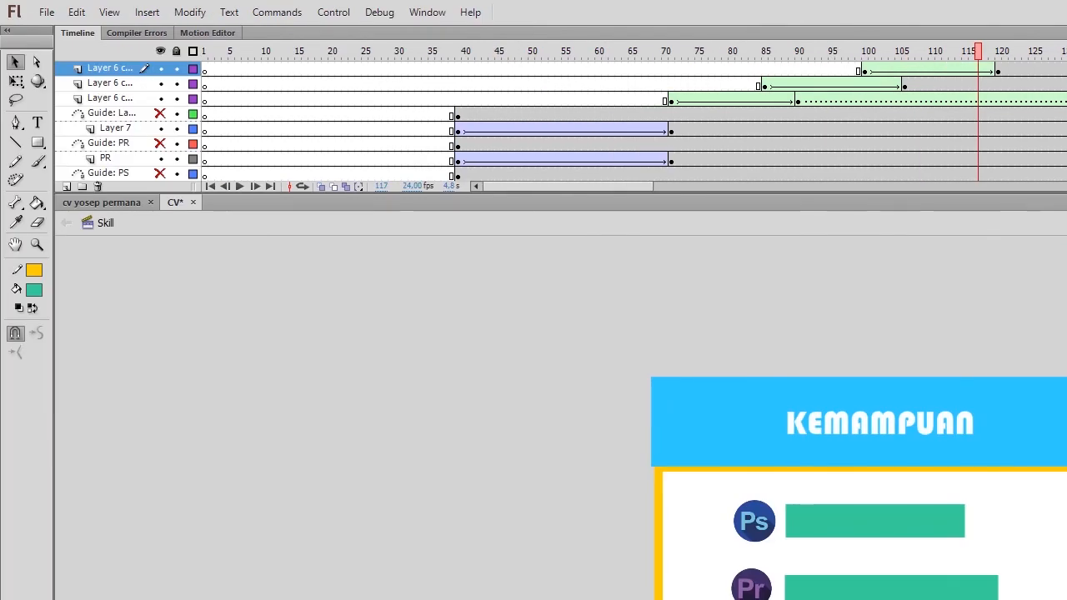
Step: Add three new layers above the bar layers and insert a keyframe at frame 76 on the lowest new one, Layer 19
click(67, 186)
click(66, 187)
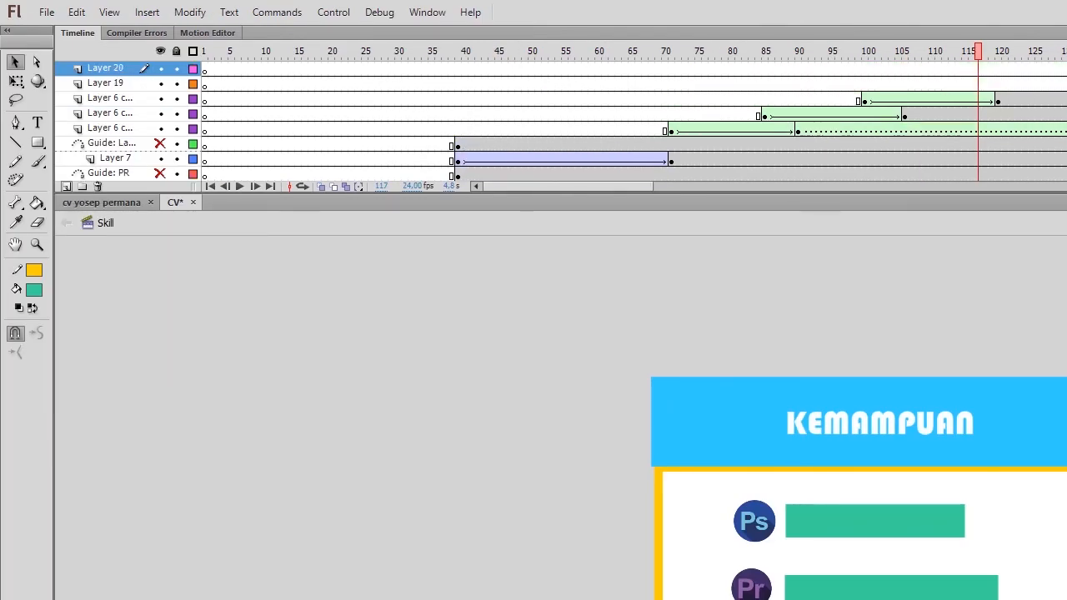
click(67, 187)
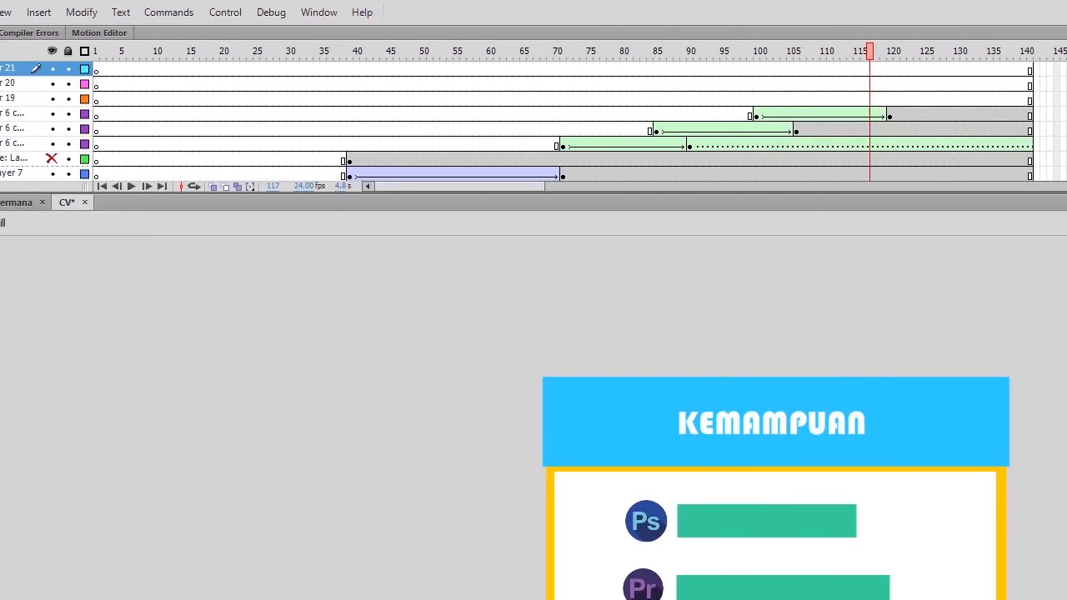
click(595, 98)
right_click(595, 98)
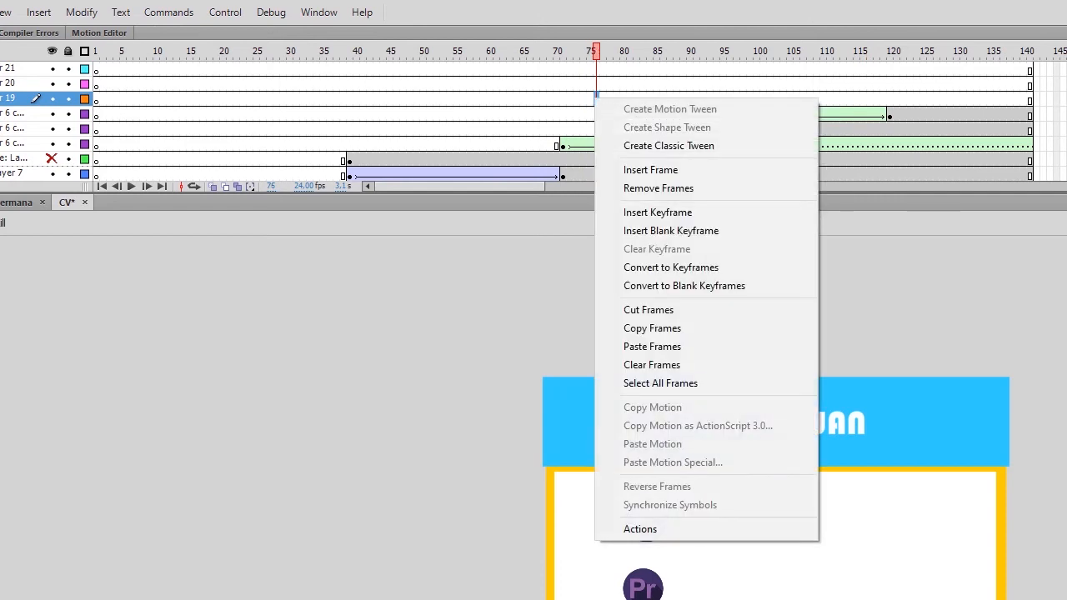
click(658, 212)
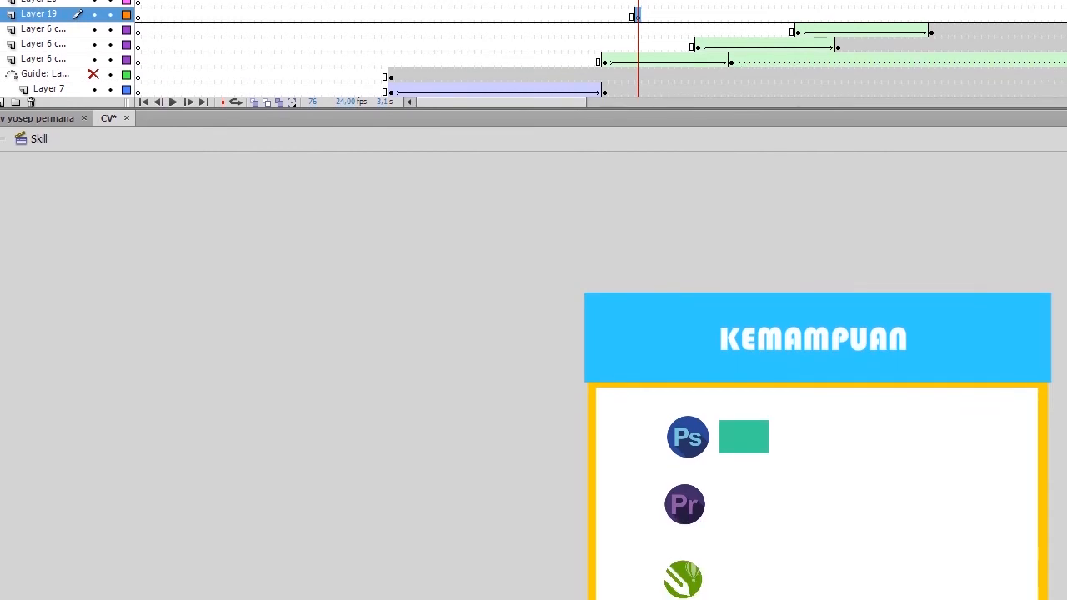
Step: Add the text "1" on Layer 19 at frame 76 and place it beside the end of the Ps bar
click(862, 492)
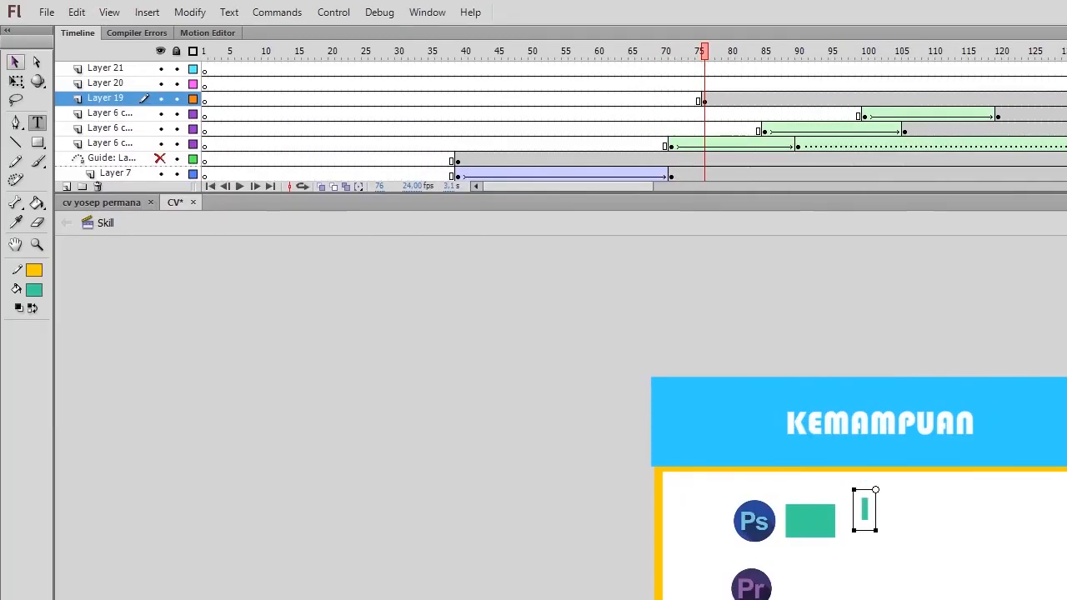
click(16, 62)
drag(766, 426, 783, 445)
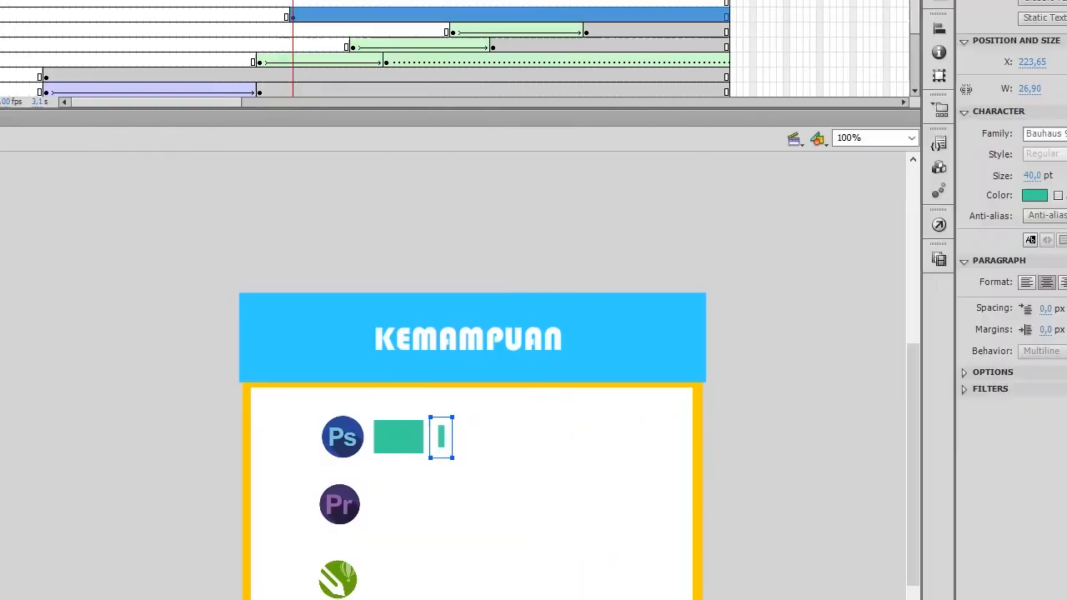
Step: Recolour the number 1, trying blue and black before settling on the yellow-orange of the content frame's border
click(1034, 196)
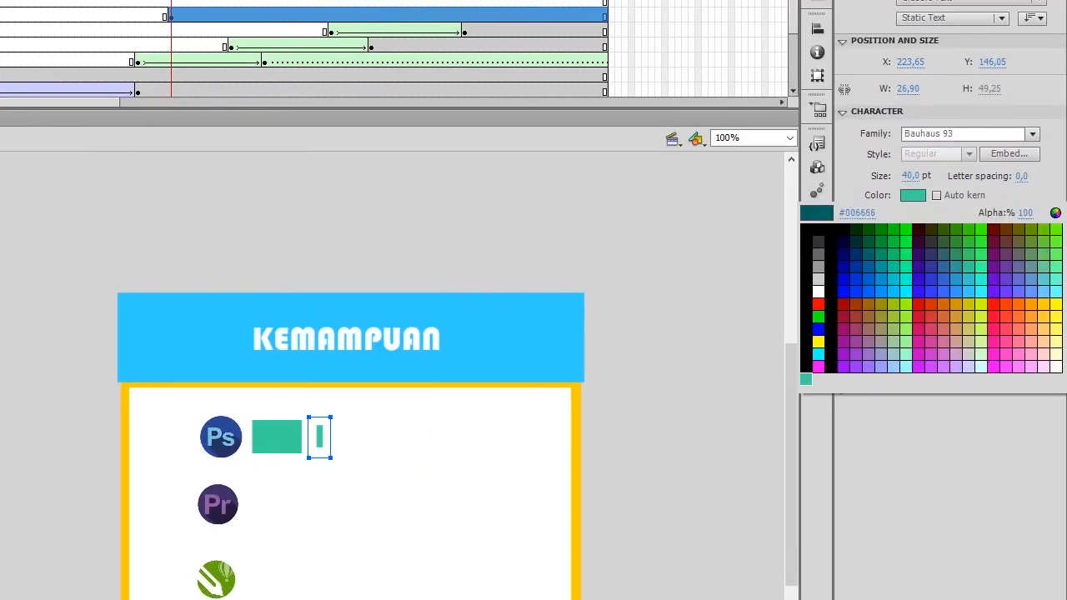
click(1044, 304)
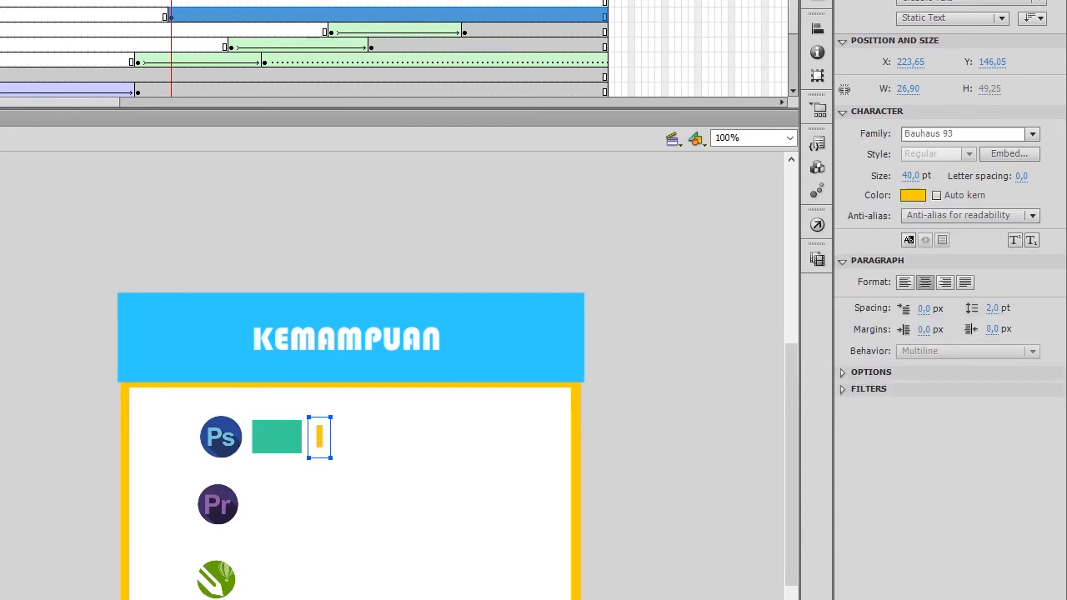
click(913, 195)
click(542, 333)
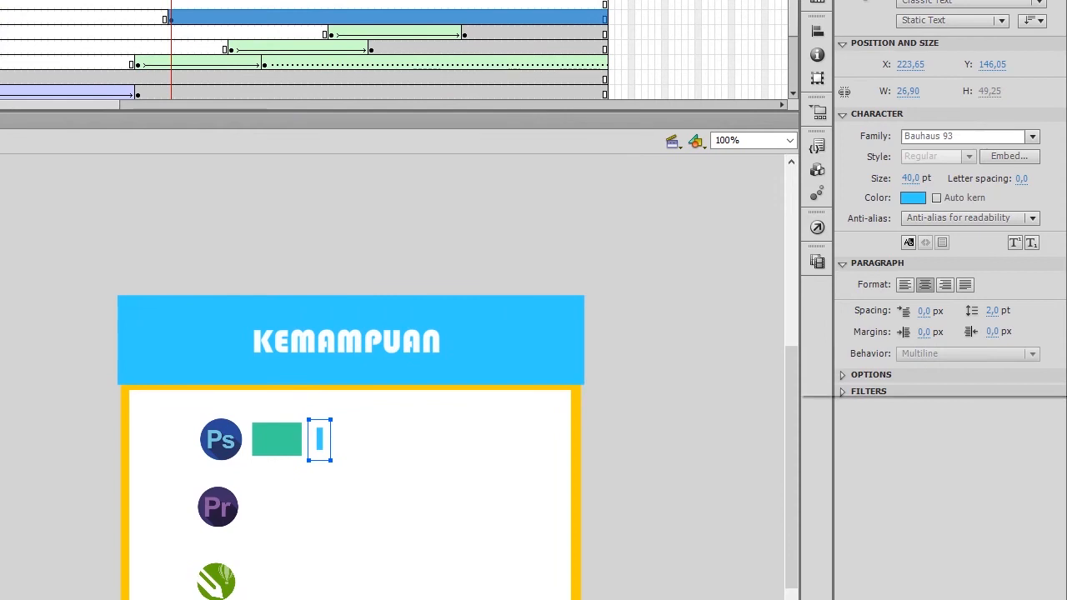
click(815, 240)
click(913, 197)
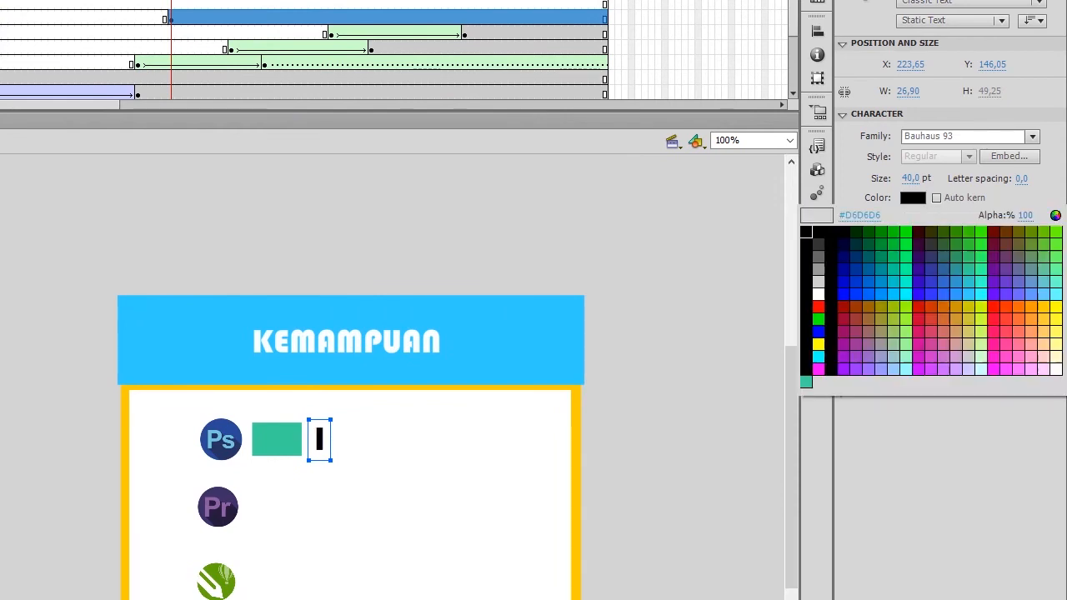
click(575, 417)
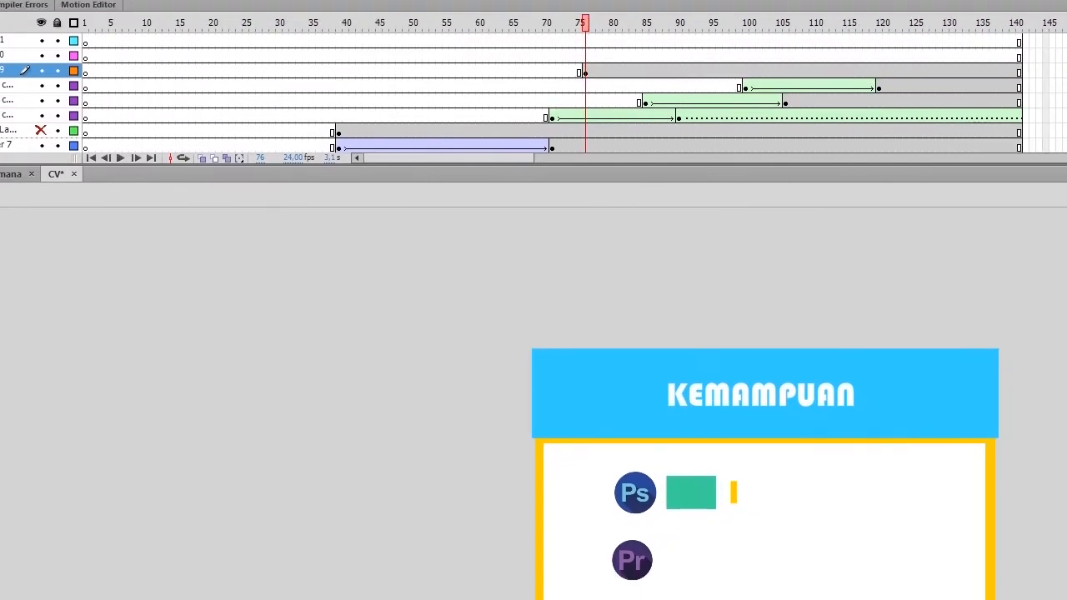
Step: Set the number flush against the Ps bar's end at frame 76 and insert a keyframe at frame 78 on Layer 19
key(period)
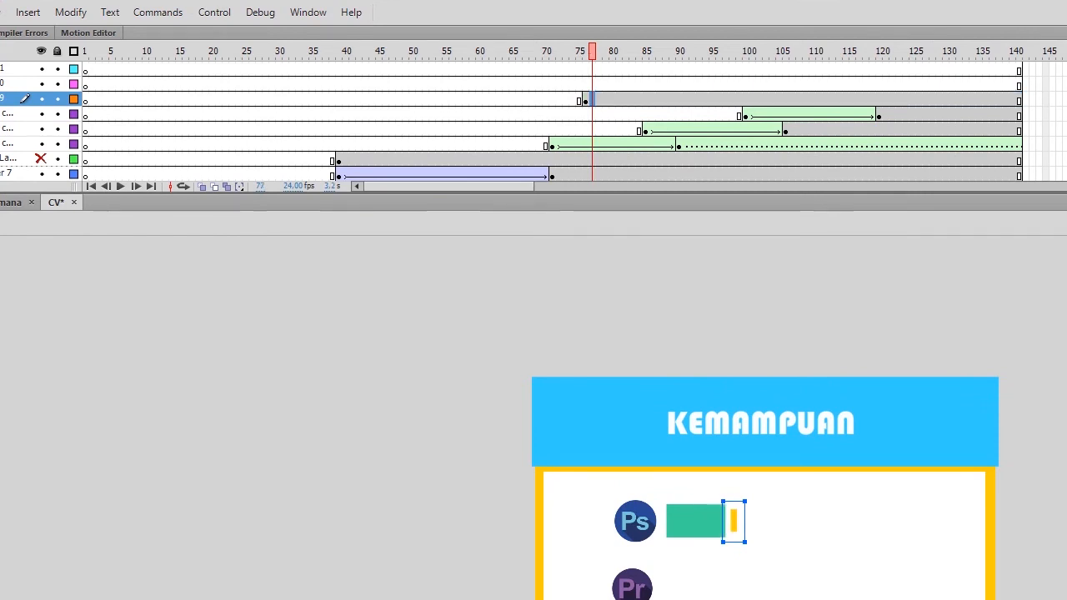
key(comma)
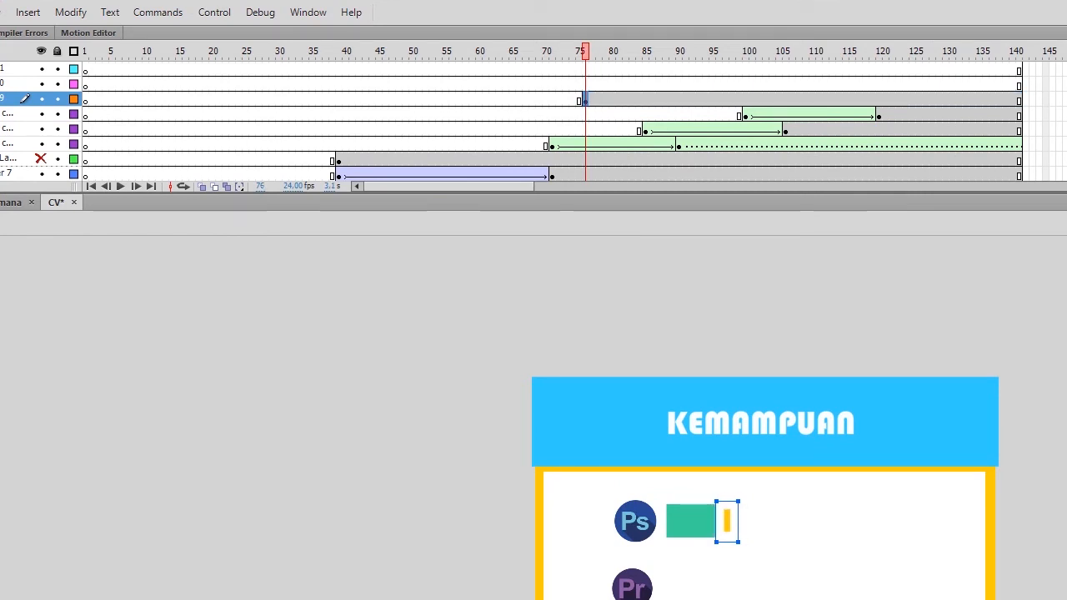
key(period)
key(period)
key(period)
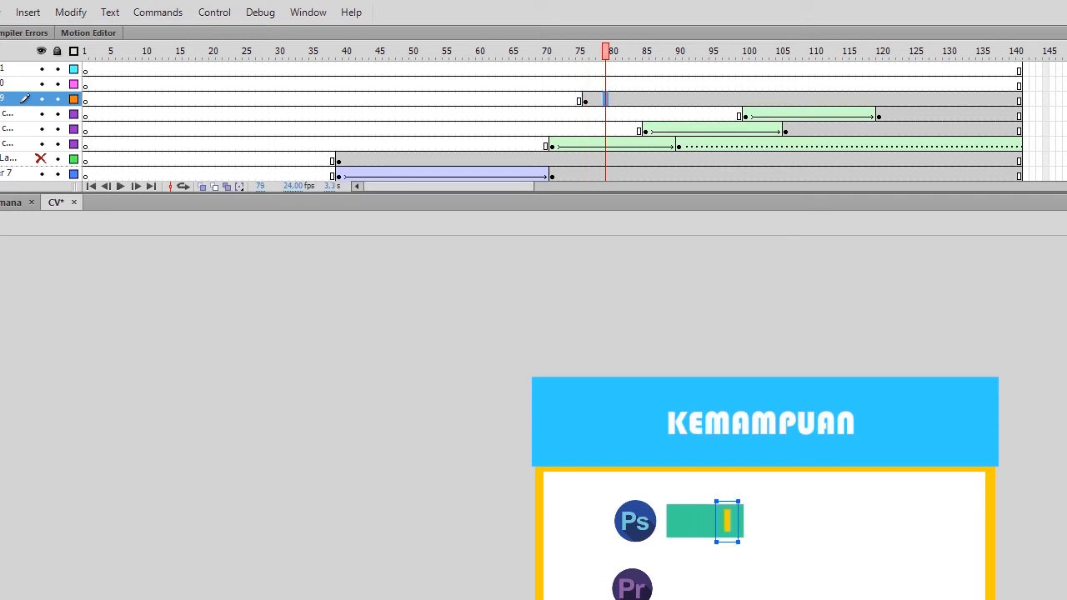
key(comma)
right_click(595, 98)
click(651, 167)
Step: Shift the number to the Ps bar's end at frame 78 and change its text to 2
key(Right)
key(Right)
key(Right)
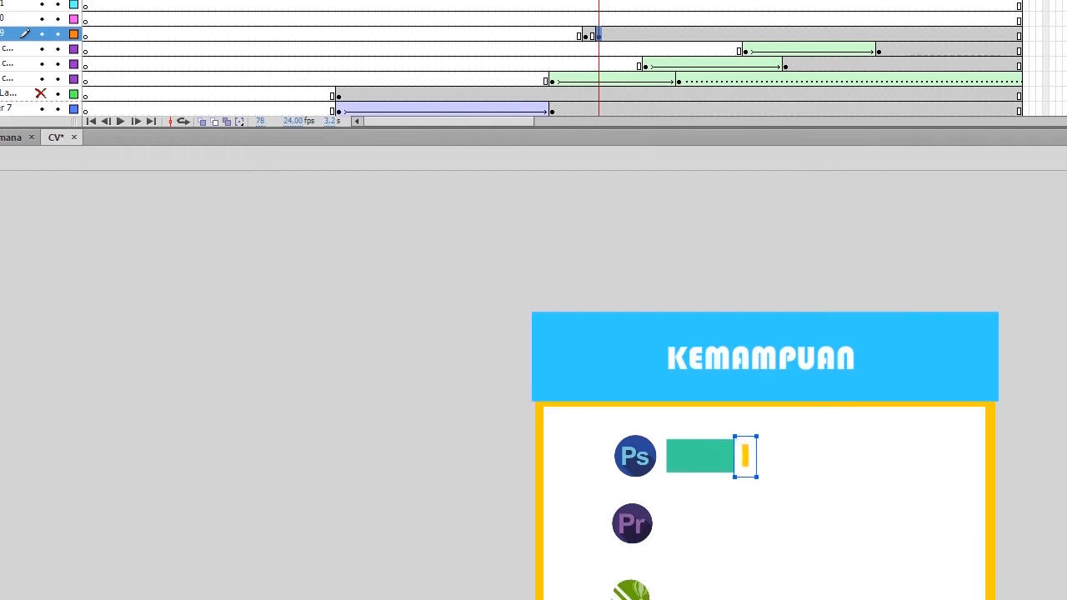
double_click(745, 521)
key(ctrl+a)
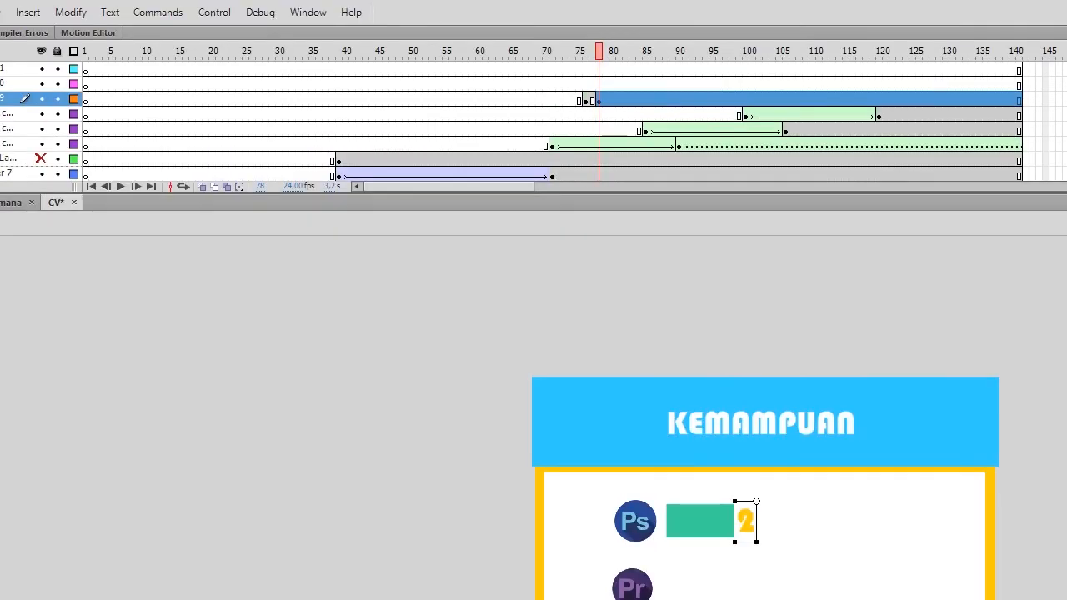
Step: Append a percent sign to the numbers at frames 76 and 78 and realign them flush with the Ps bar's end
click(585, 25)
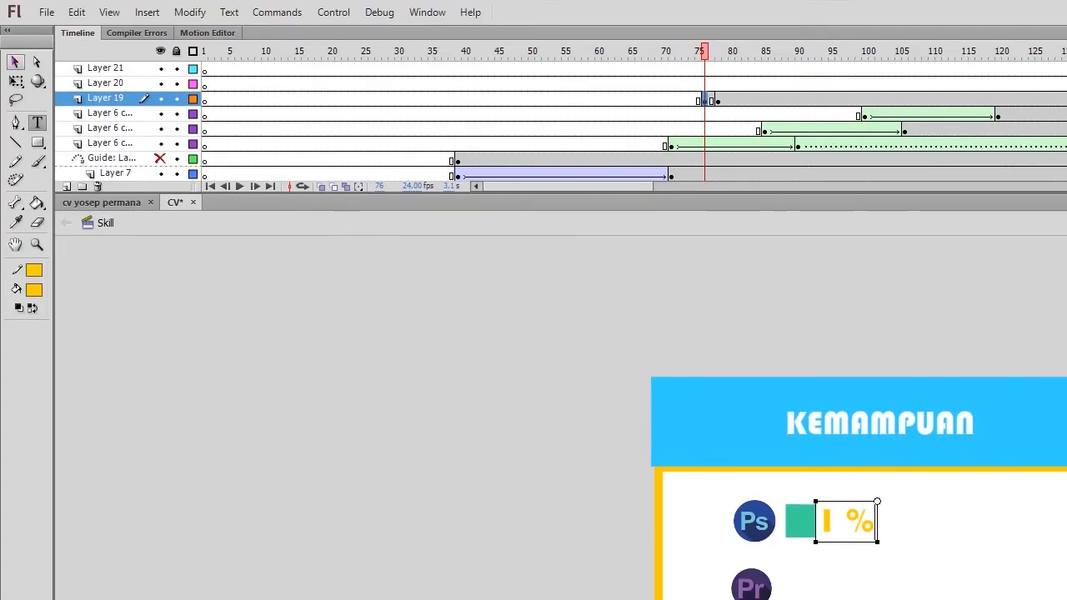
click(16, 62)
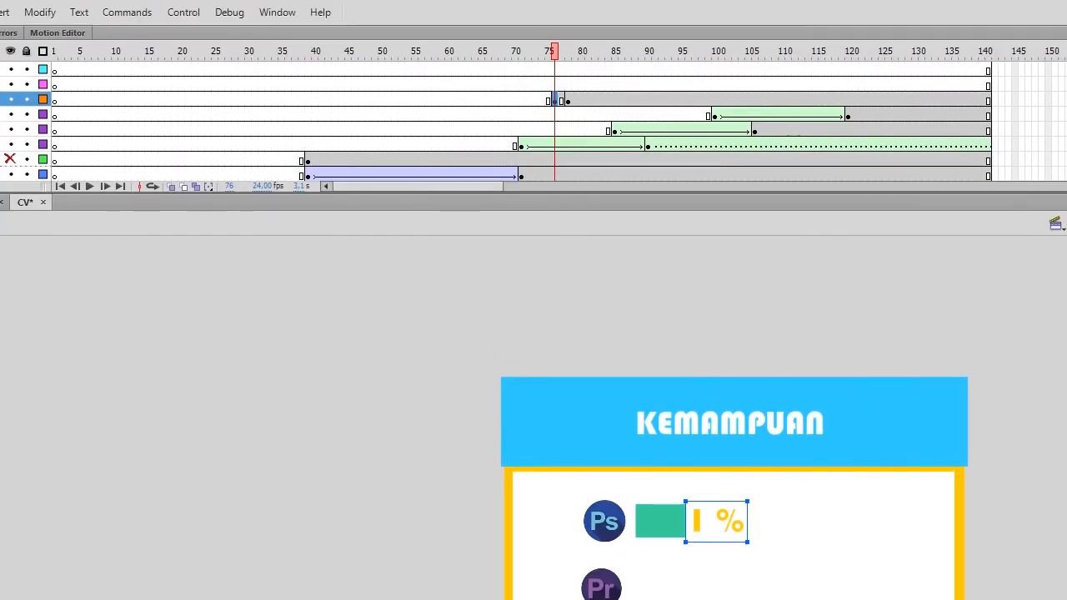
click(568, 100)
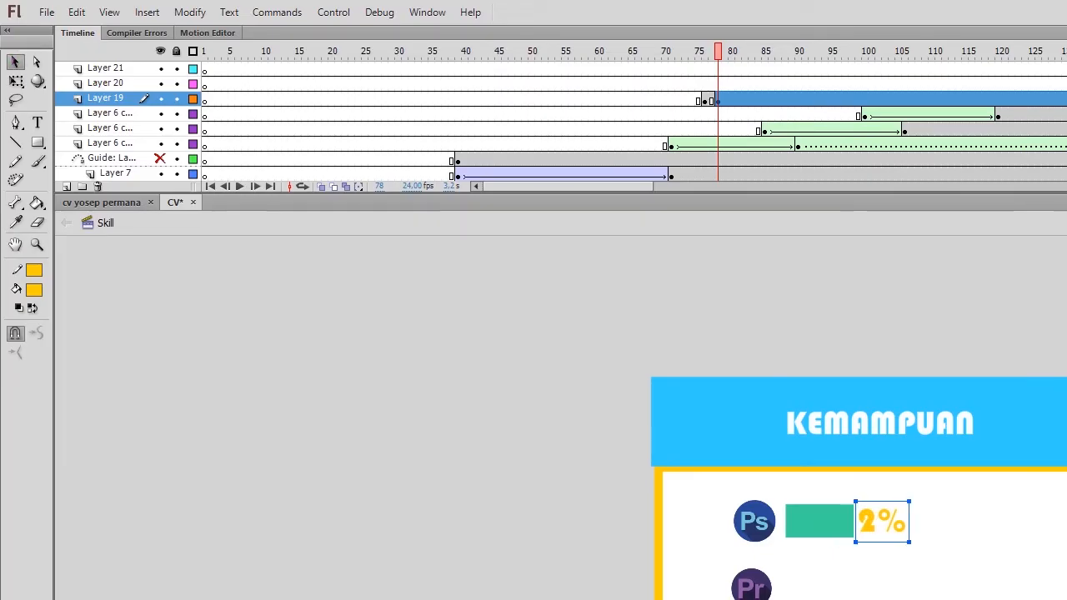
click(704, 100)
double_click(893, 521)
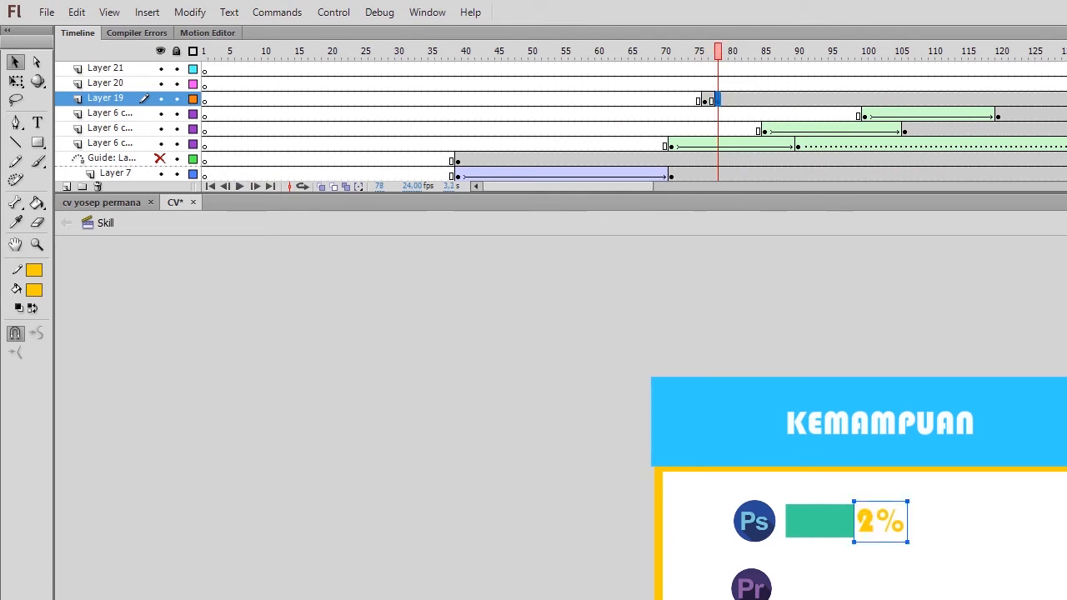
Step: Insert a keyframe at frame 77 on Layer 19 and change the percentage text at frame 78 to 4%
key(.)
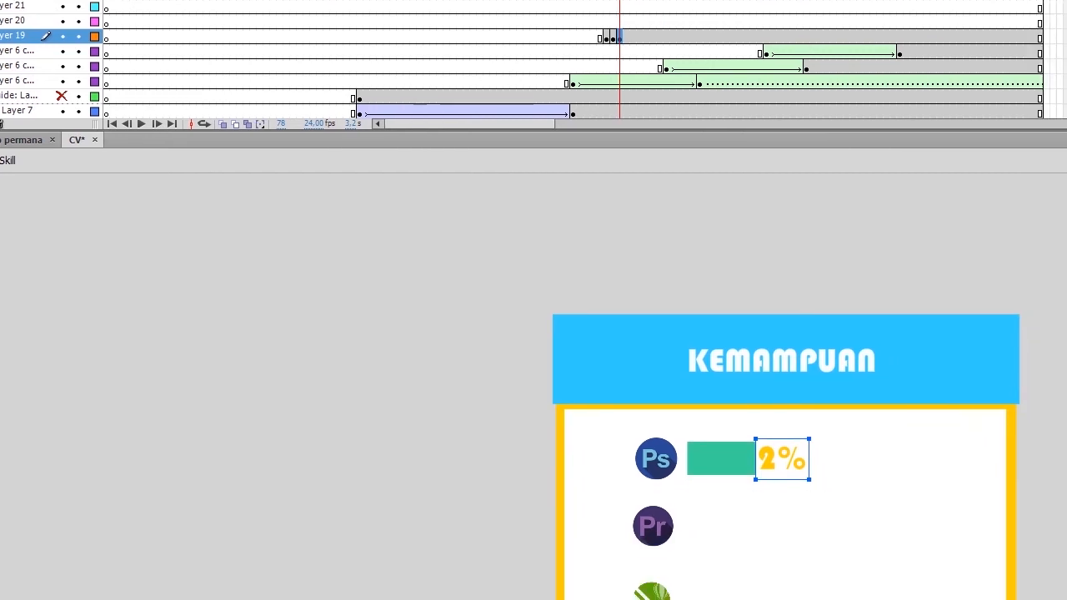
key(shift+Left)
text(4)
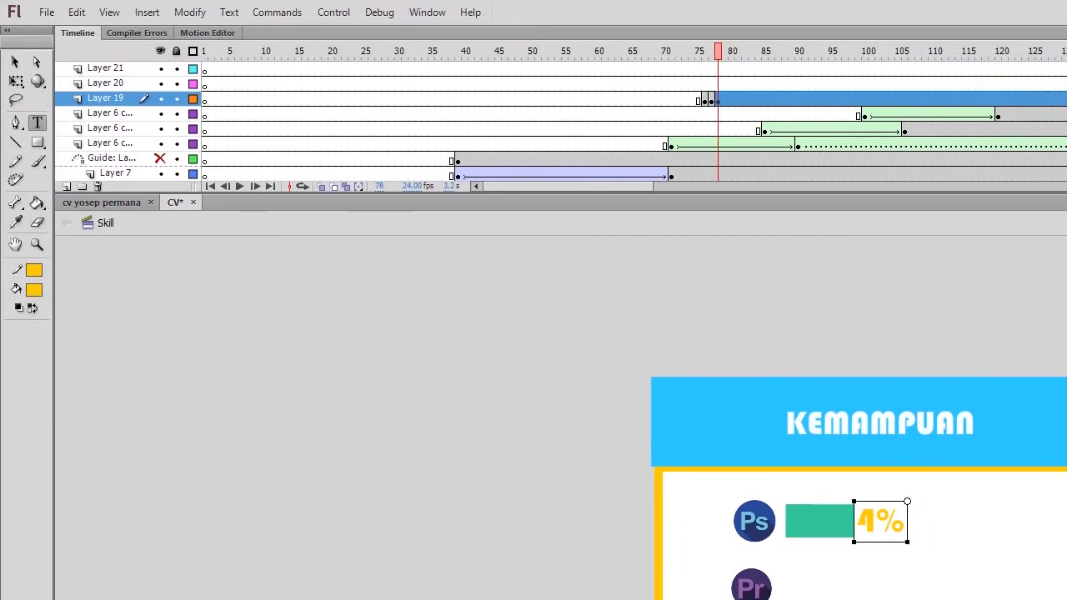
Step: Insert a keyframe at frame 90 on Layer 19, set the number flush with the Ps bar's end and change it to 70%
key(Escape)
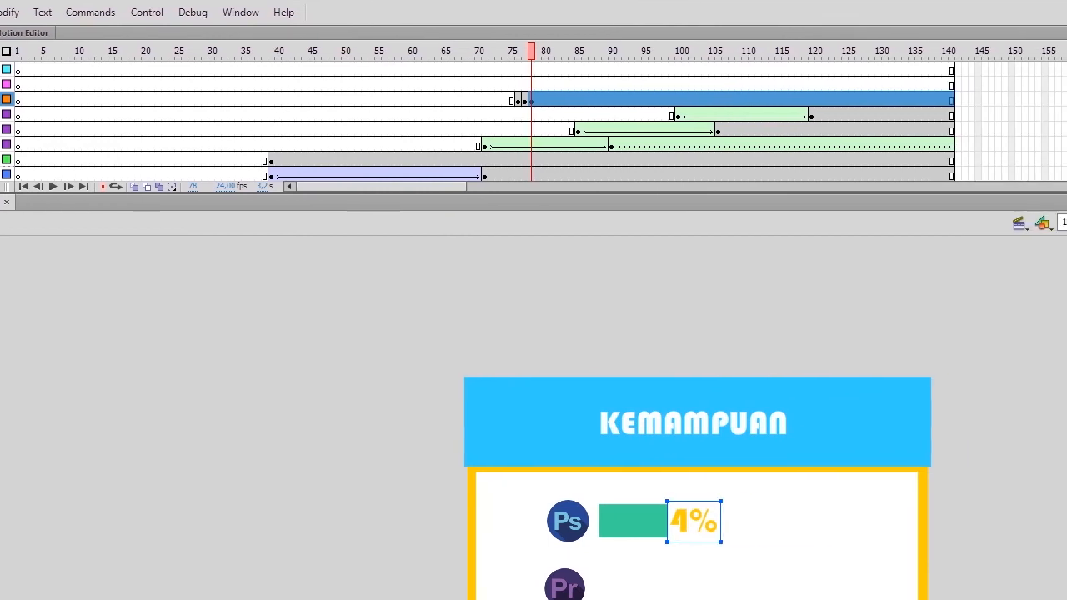
key(Return)
right_click(611, 98)
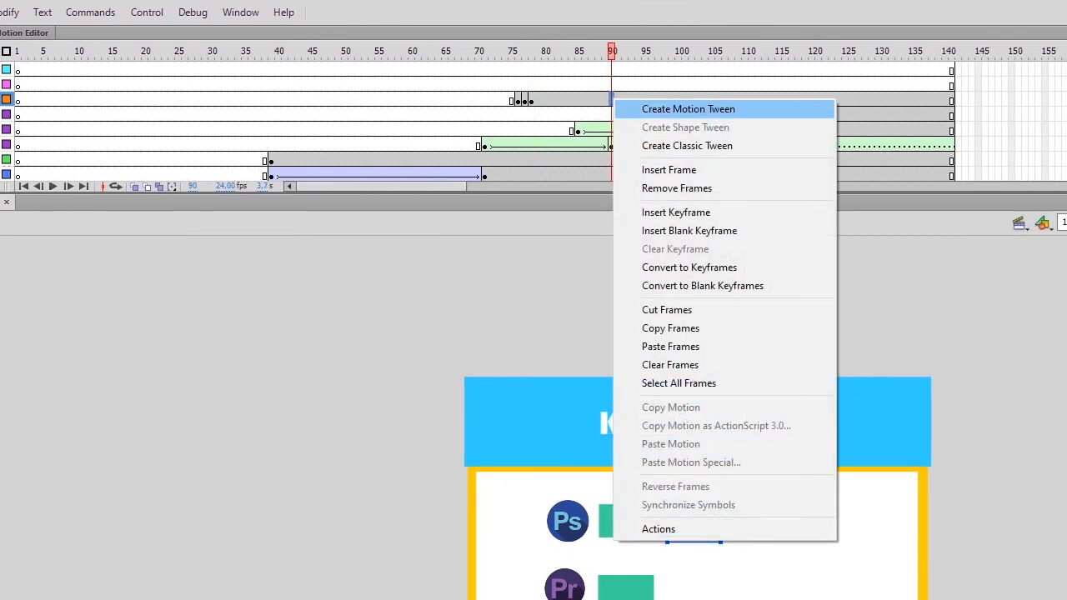
click(671, 210)
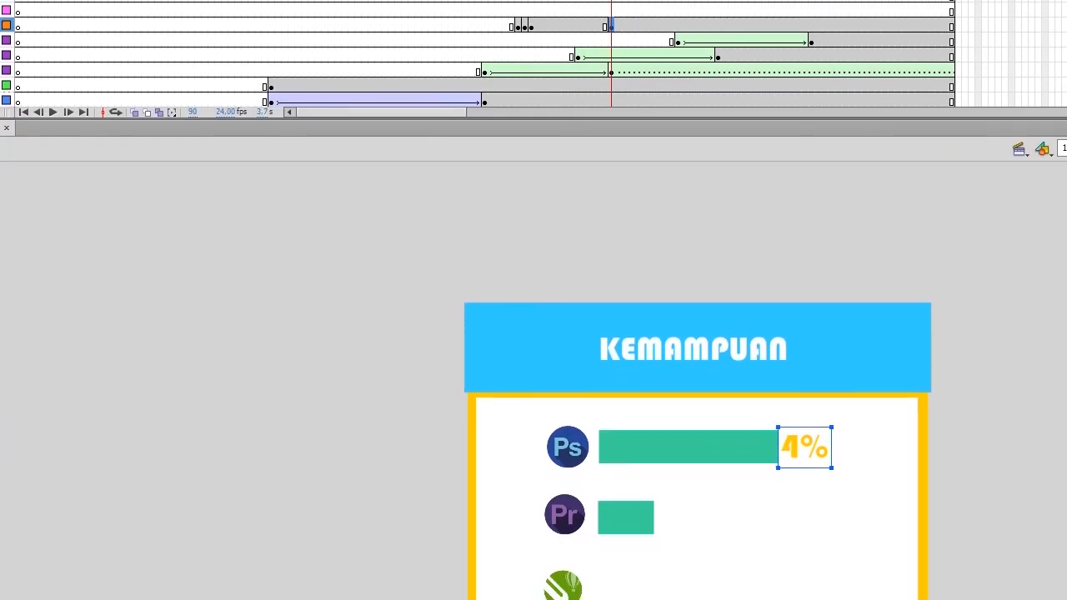
double_click(788, 448)
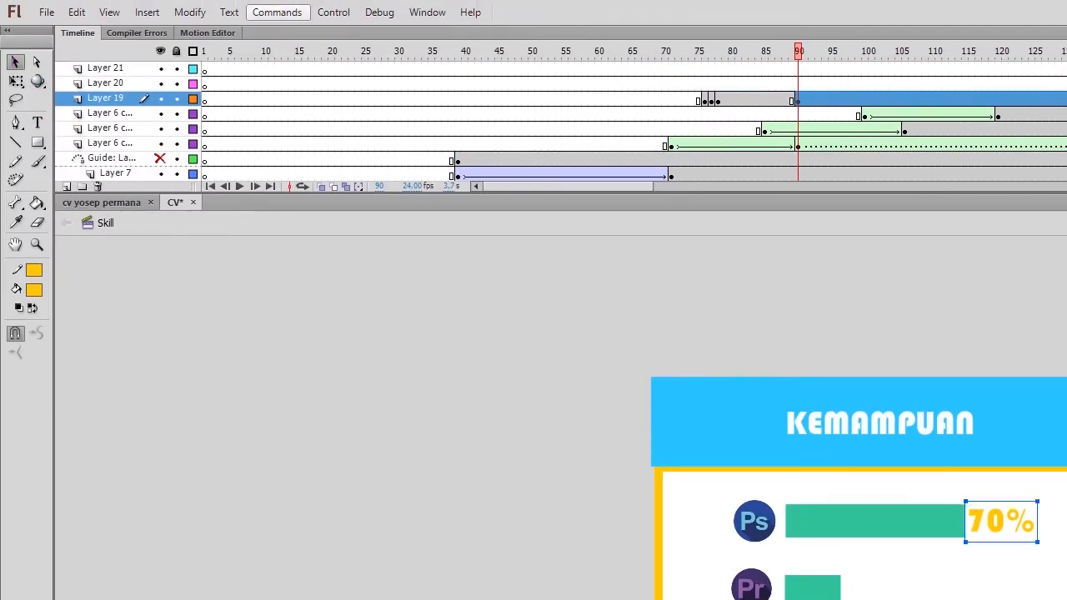
Step: Insert a keyframe at frame 79 on Layer 19 and change the Ps bar's percentage there to 10%
drag(797, 51, 711, 51)
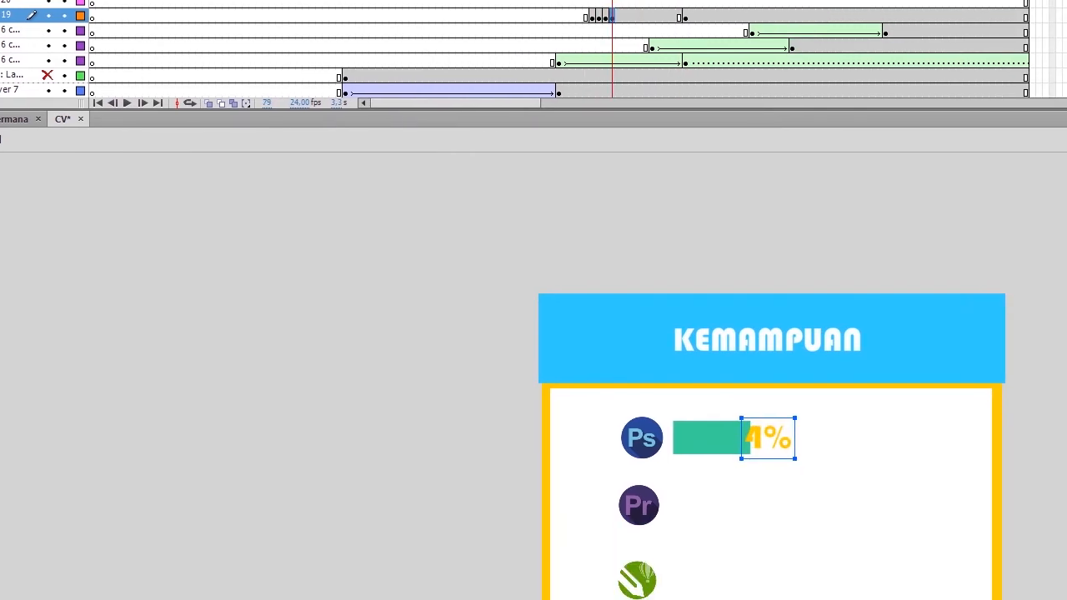
double_click(796, 438)
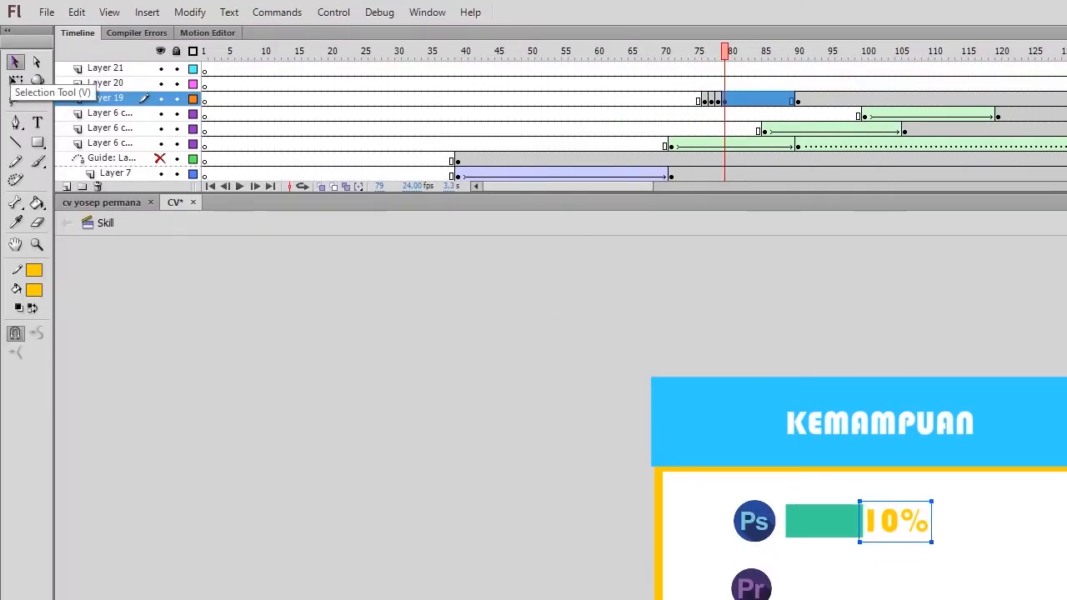
click(15, 62)
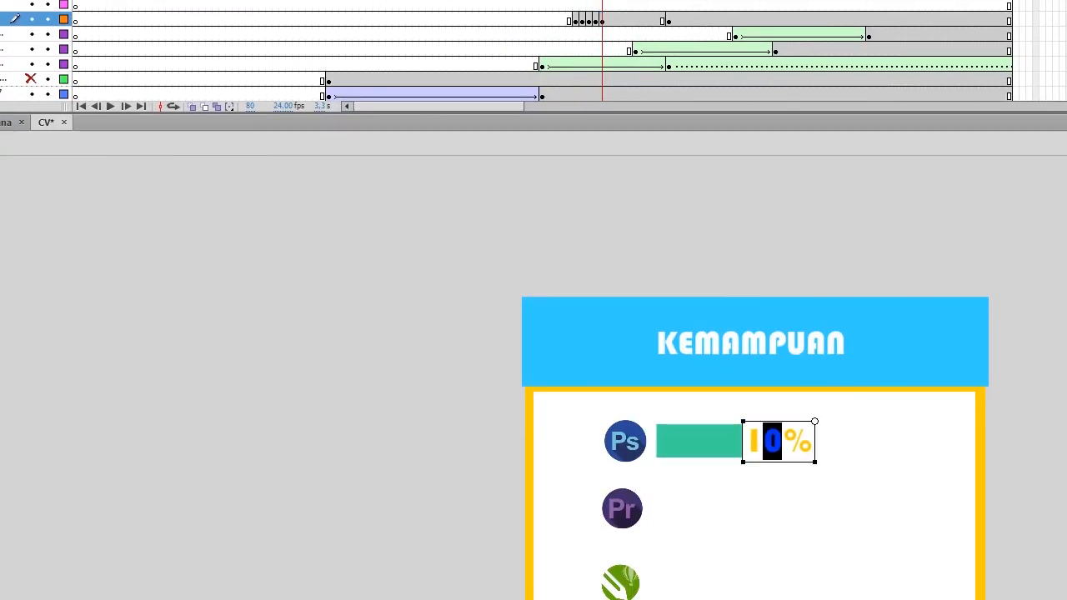
Step: Set the Ps percentage to 15% at frame 80 and to 16% on a new keyframe at frame 81
text(5)
key(Escape)
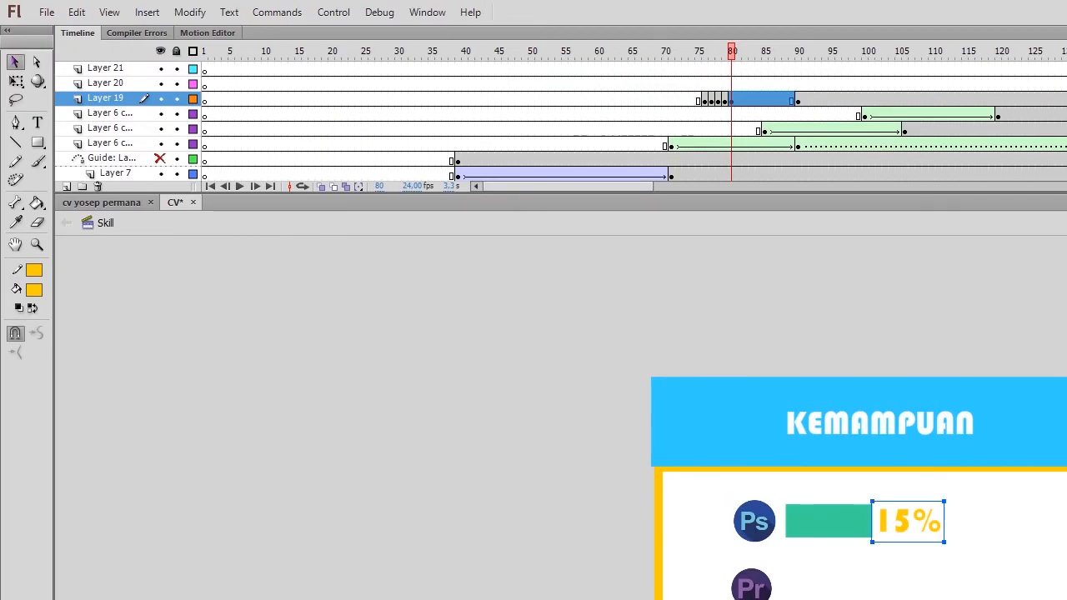
key(F6)
key(Escape)
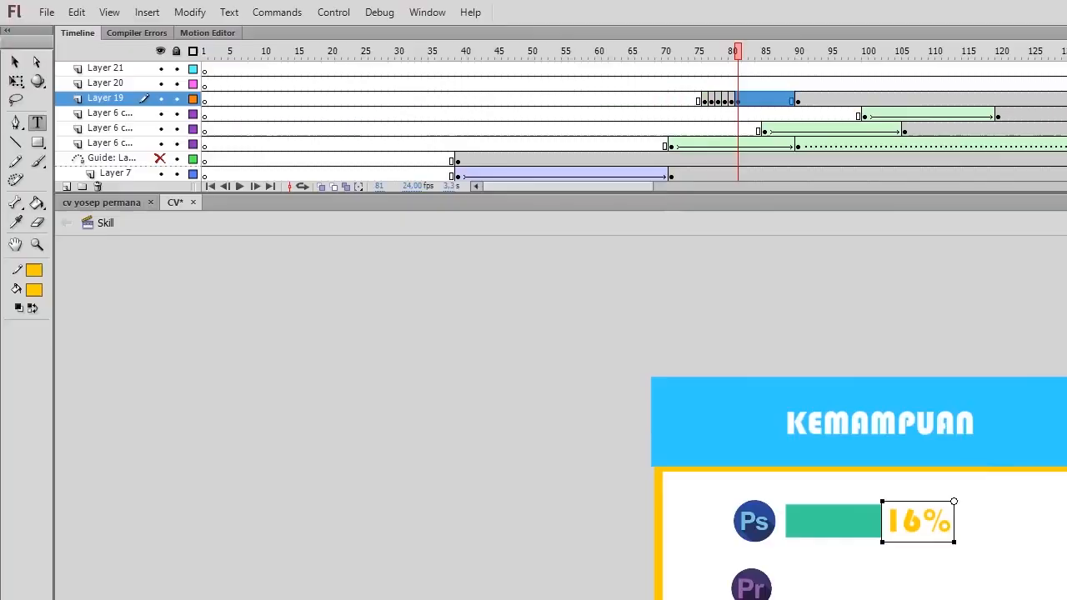
Step: Insert keyframes at frames 82 and 83 with the texts 17% and 18%, keeping the number flush with the Ps bar's end
key(F6)
key(shift+Right)
double_click(807, 447)
key(BackSpace)
text(7)
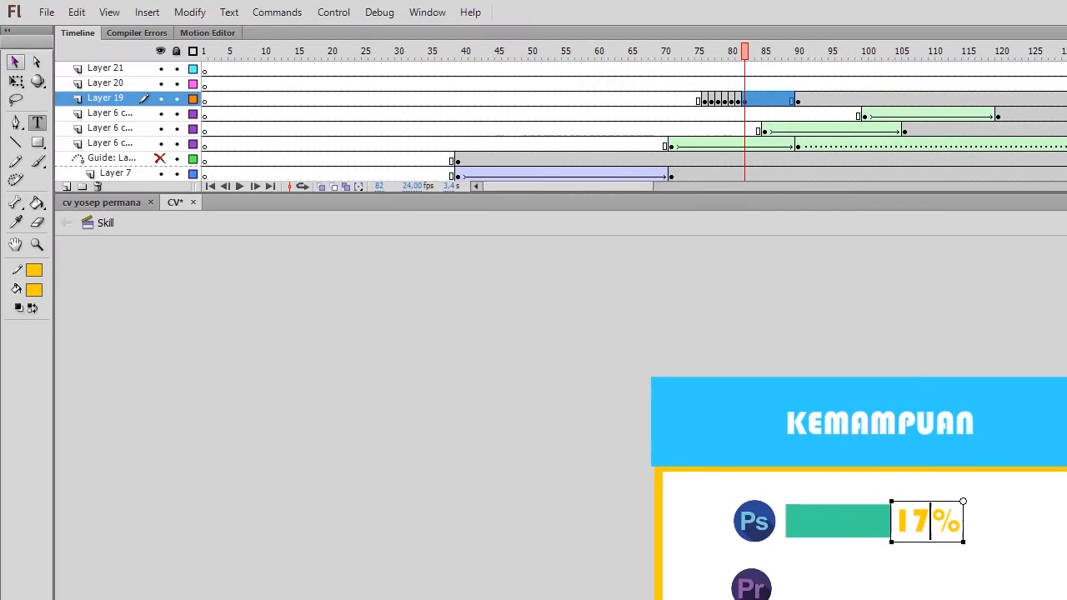
key(F6)
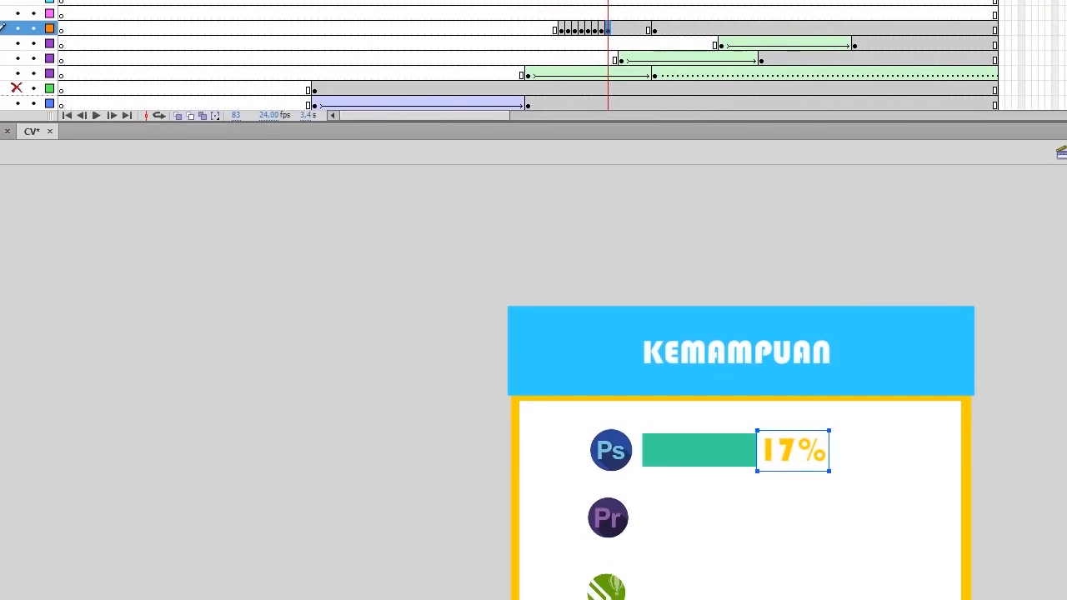
double_click(796, 450)
key(BackSpace)
text(8)
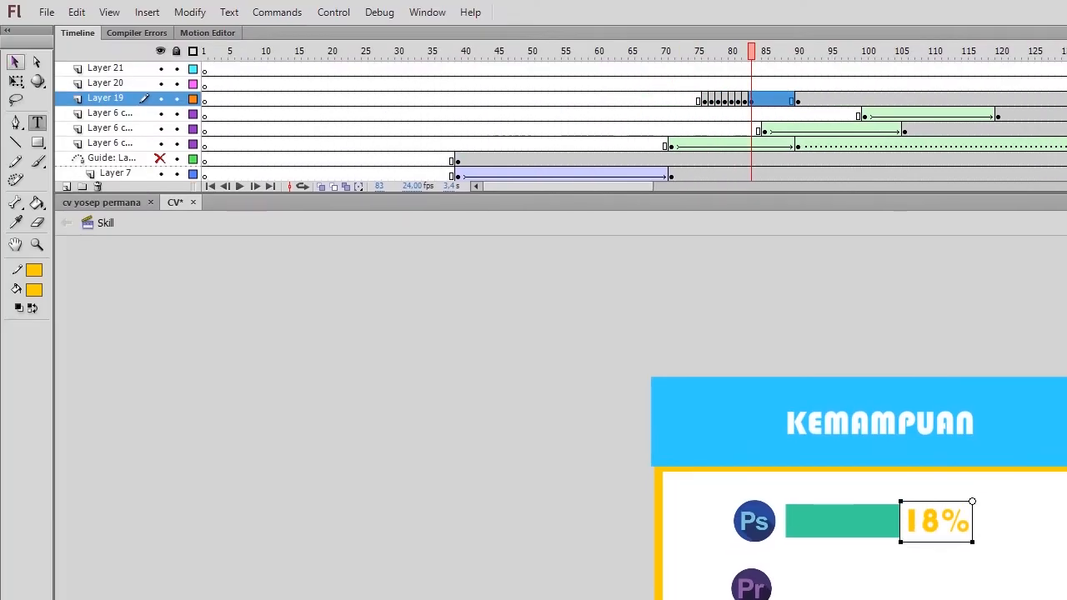
Step: Insert a keyframe at frame 84, shift the number to the Ps bar's end and change it to 25%
key(F6)
key(Right)
key(Right)
key(Right)
key(Right)
key(Right)
key(Right)
key(Right)
key(Right)
key(Right)
key(Right)
key(Right)
double_click(947, 521)
key(BackSpace)
key(BackSpace)
text(25)
key(Escape)
Step: Insert keyframes at frames 85 and 86 and set the Ps bar's percentages to 30% and 45%
key(F6)
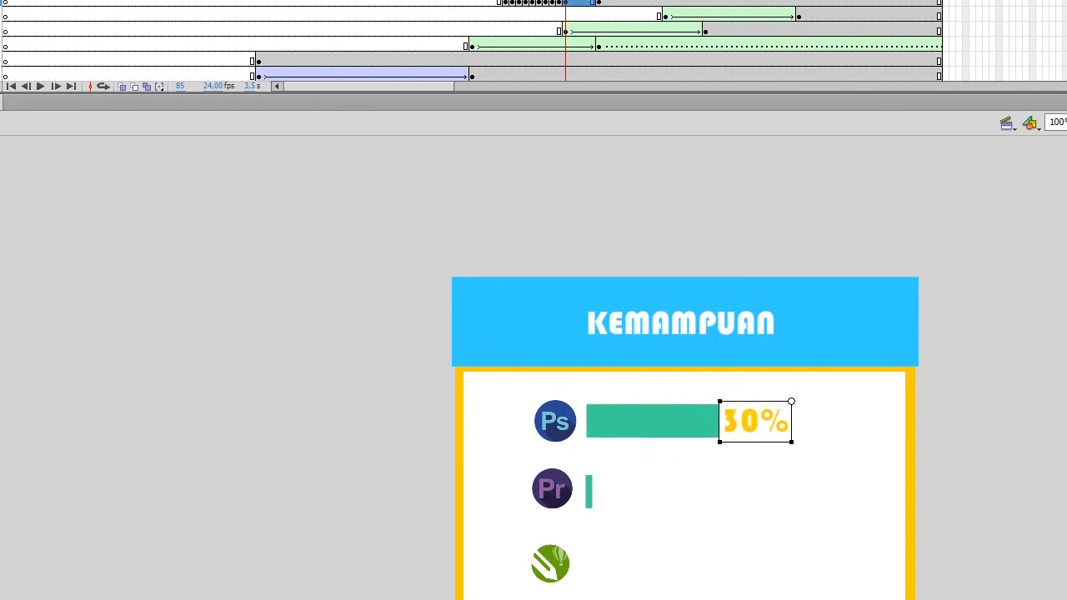
text(0)
key(Escape)
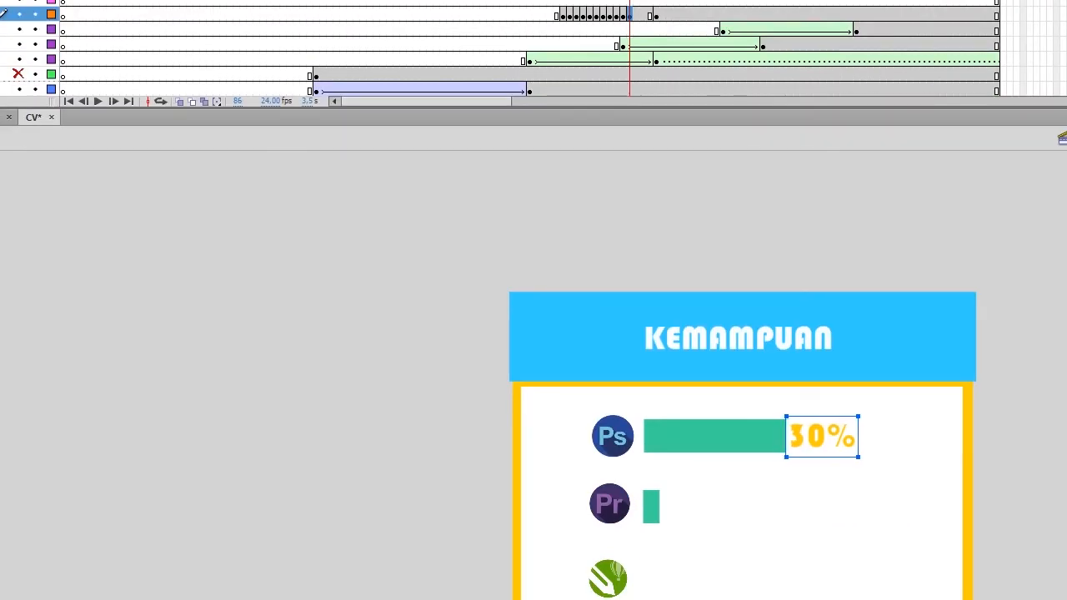
double_click(821, 436)
drag(826, 436, 788, 436)
text(45)
click(15, 62)
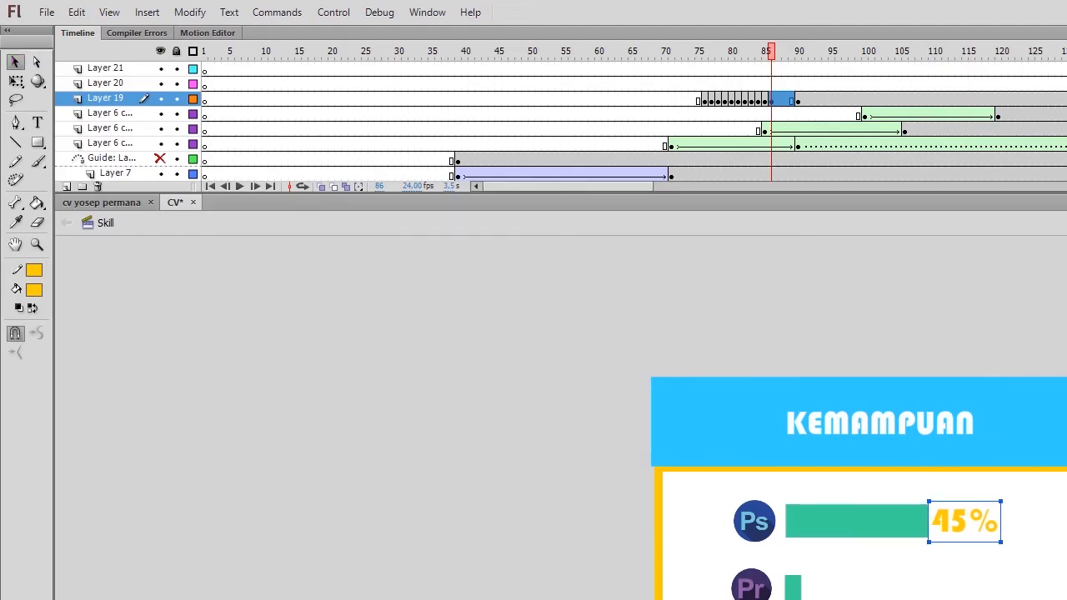
Step: Insert a keyframe at frame 87, shift the number to the Ps bar's end and change it to 55%
key(F6)
key(Right)
key(Right)
key(Right)
key(Right)
key(Right)
key(Right)
key(Right)
text(55)
click(16, 64)
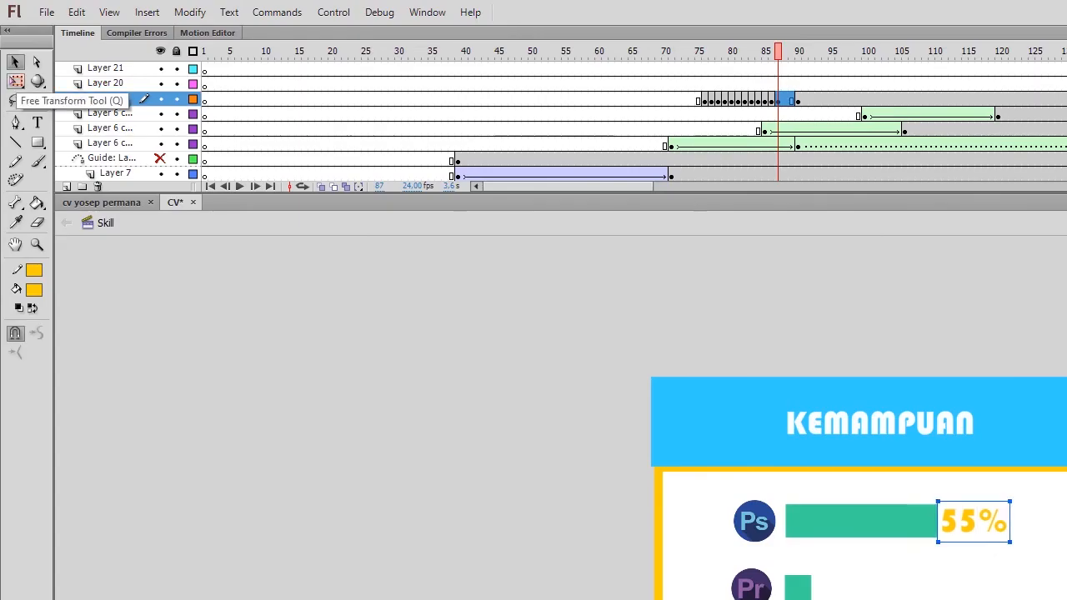
Step: Insert a keyframe at frame 88, move the number to the Ps bar's end and change it to 68%
key(F6)
key(shift+Right)
double_click(810, 421)
drag(812, 421, 774, 421)
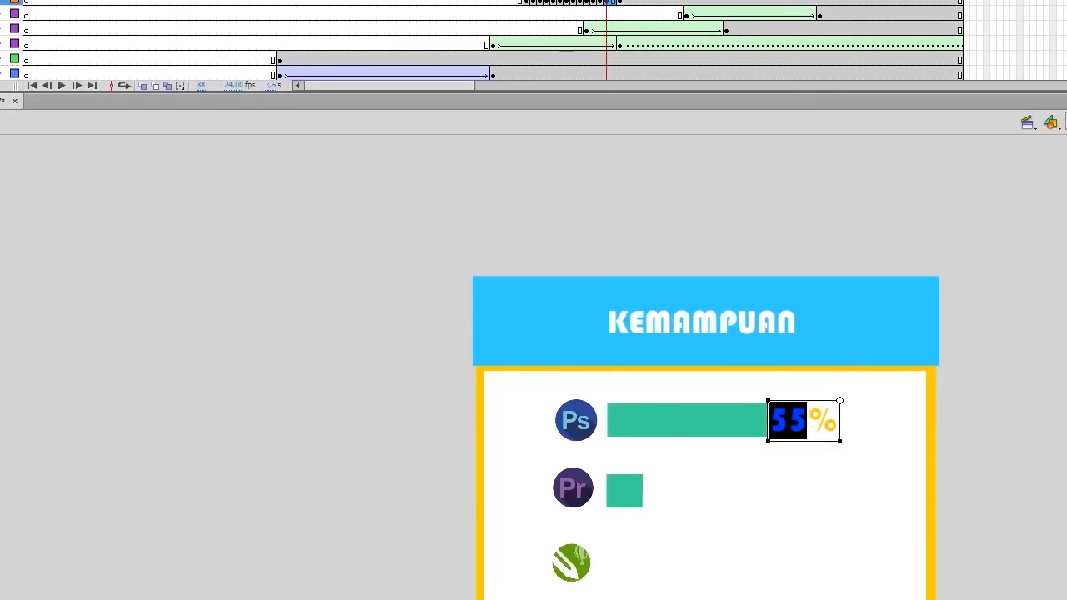
text(68)
click(15, 62)
Step: Insert a keyframe at frame 89, move the number to the Ps bar's end and change it to 69%
key(F6)
key(shift+Right)
double_click(991, 522)
key(BackSpace)
text(9)
click(15, 62)
Step: Play back the Ps bar's growth and percentage count-up several times to check their timing
drag(791, 51, 691, 51)
key(Return)
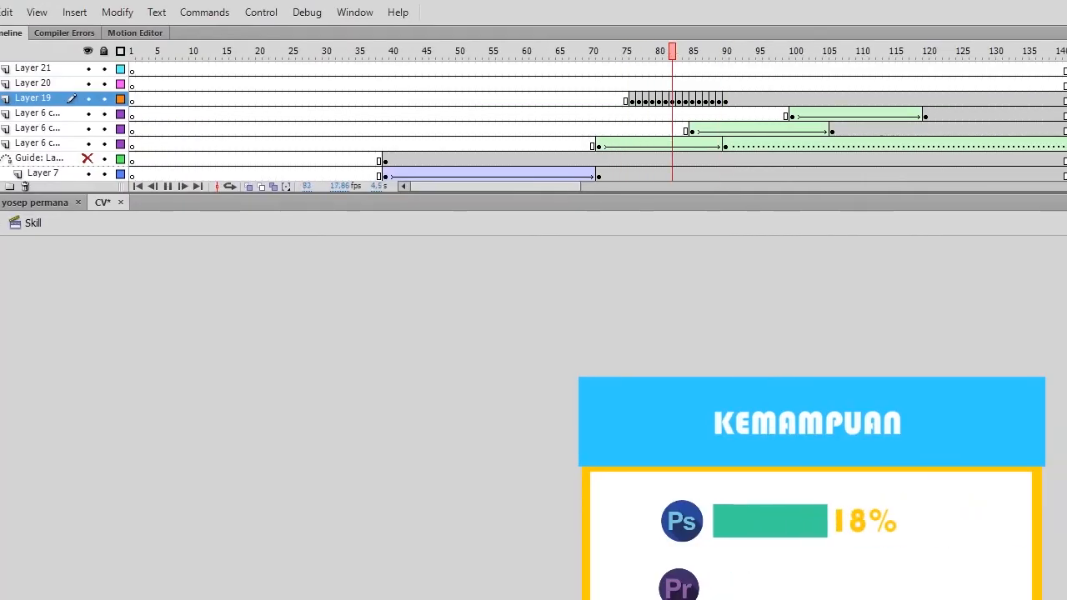
click(593, 51)
key(Return)
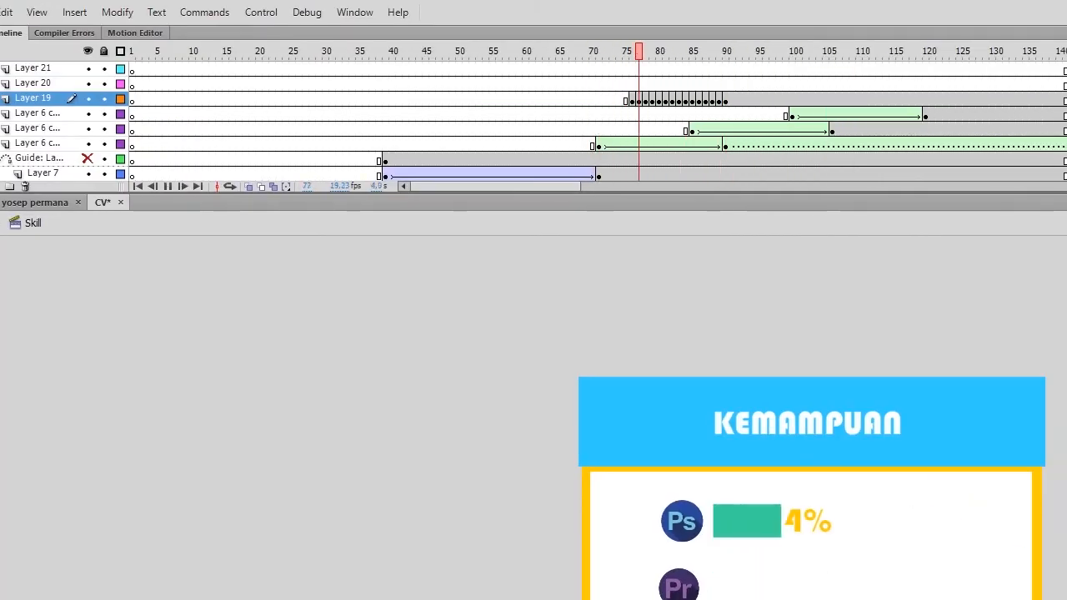
click(612, 51)
key(Return)
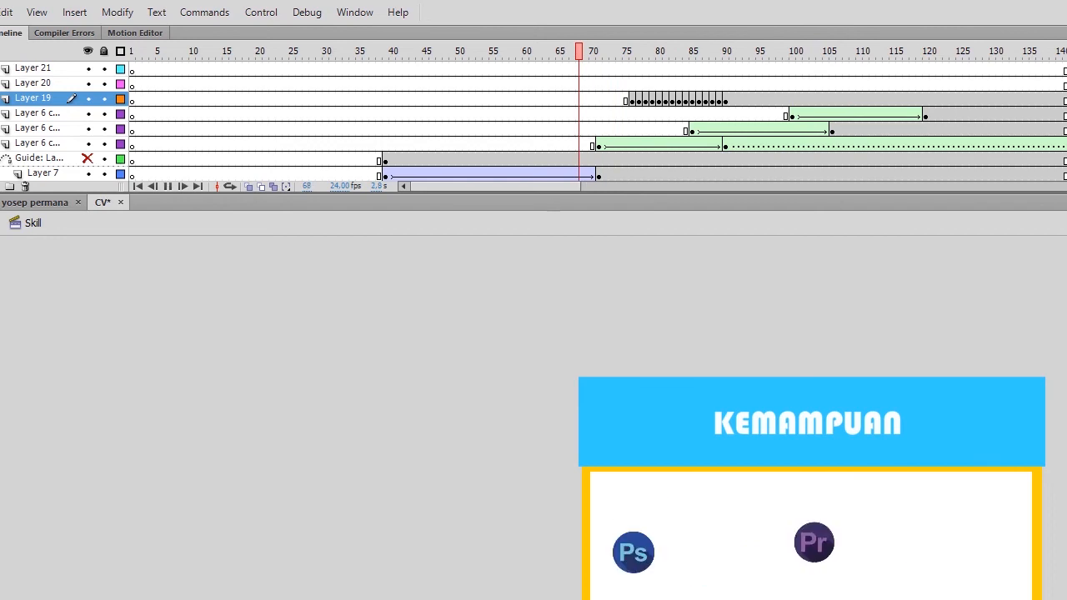
click(513, 51)
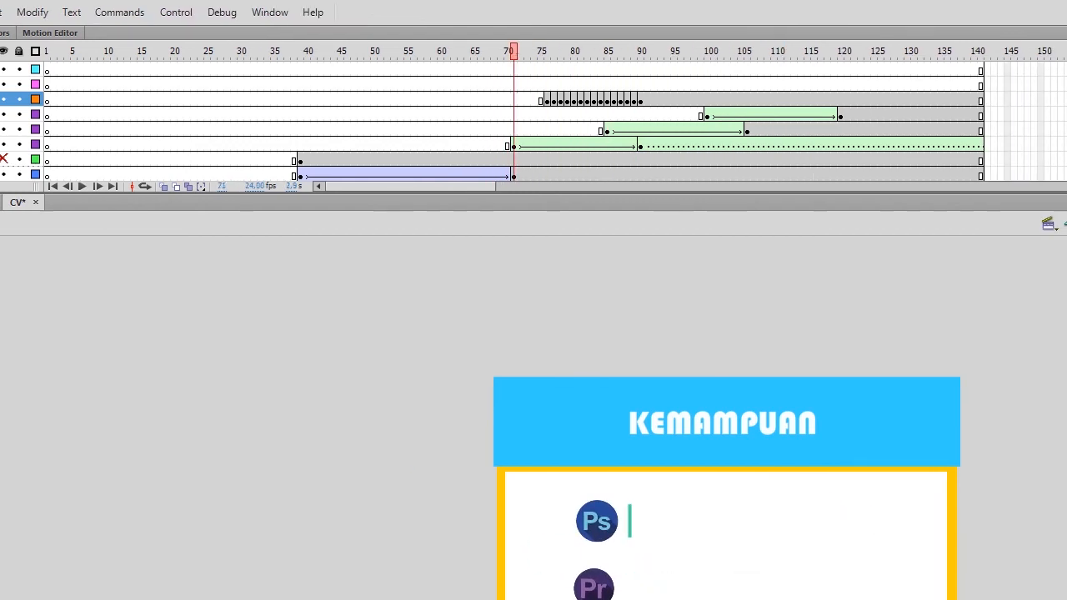
click(441, 51)
key(Return)
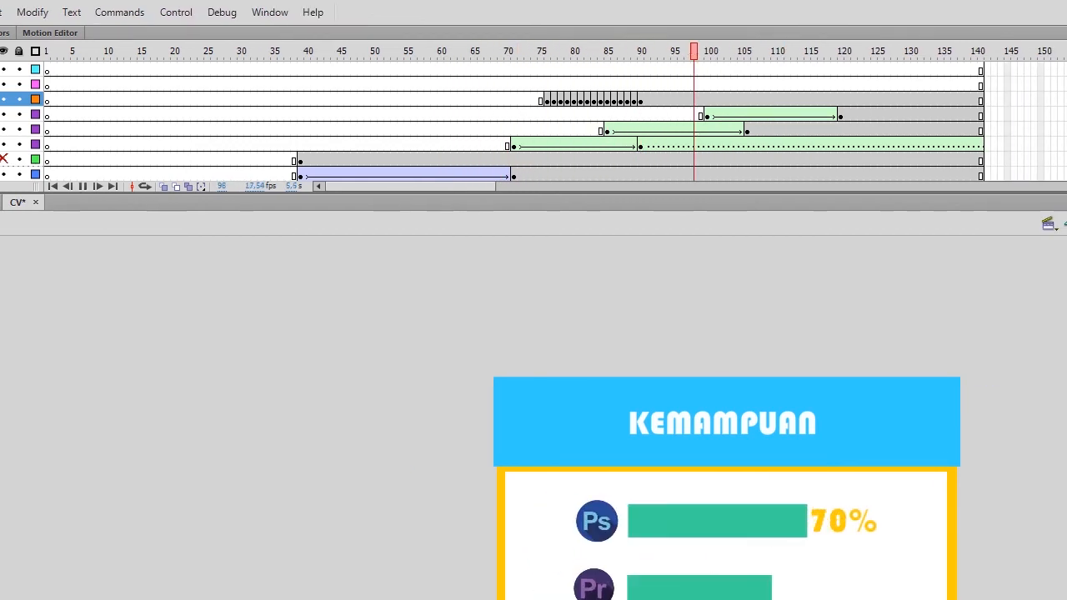
Step: Save the document and duplicate Layer 19
click(666, 51)
key(ctrl+s)
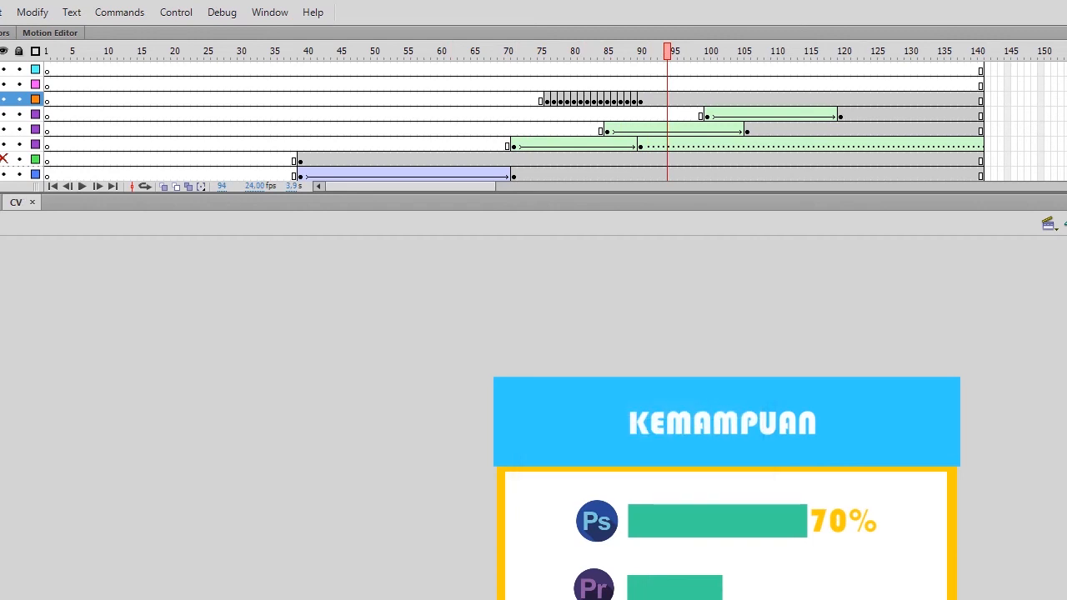
right_click(107, 98)
click(167, 272)
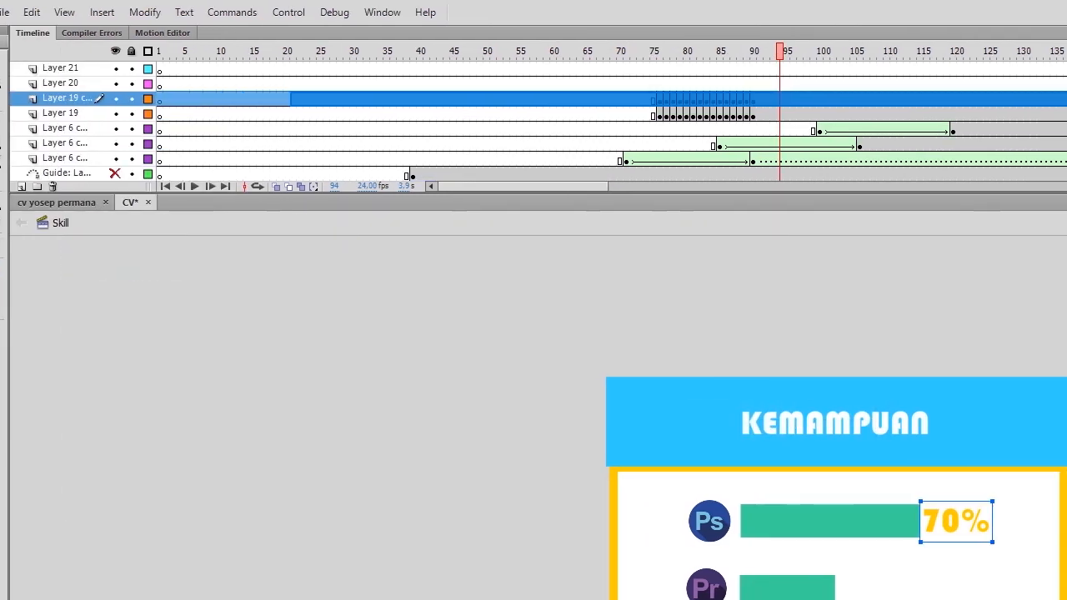
Step: Shift the Layer 19 copy's number keyframes to start at frame 85 and move the 1% text down to the Pr bar's end
drag(780, 98, 733, 99)
click(720, 51)
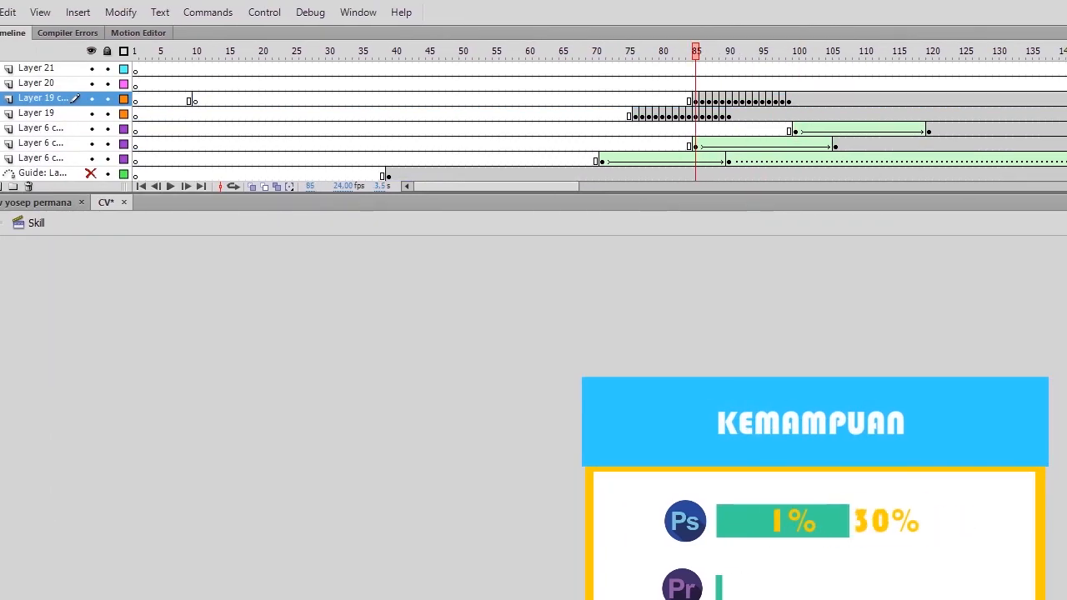
drag(789, 522, 789, 526)
Step: Move the duplicated numbers at frames 86 to 92 down beside the Pr bar, flush with its growing end
drag(792, 429, 751, 493)
click(702, 4)
drag(810, 424, 767, 494)
click(708, 4)
drag(718, 451, 720, 451)
click(667, 52)
drag(781, 383, 768, 456)
click(673, 53)
click(681, 79)
click(678, 98)
click(676, 41)
drag(813, 386, 773, 453)
Step: Move the duplicated numbers at frames 93 to 99 down to the Pr bar's end
click(640, 99)
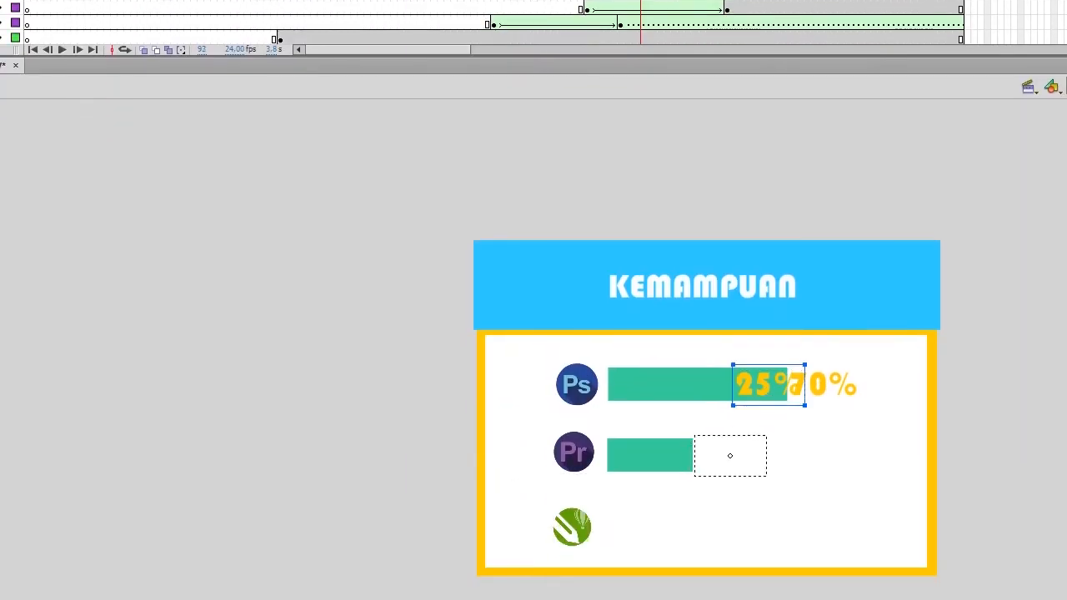
click(646, 99)
drag(762, 522, 743, 592)
click(653, 99)
click(660, 98)
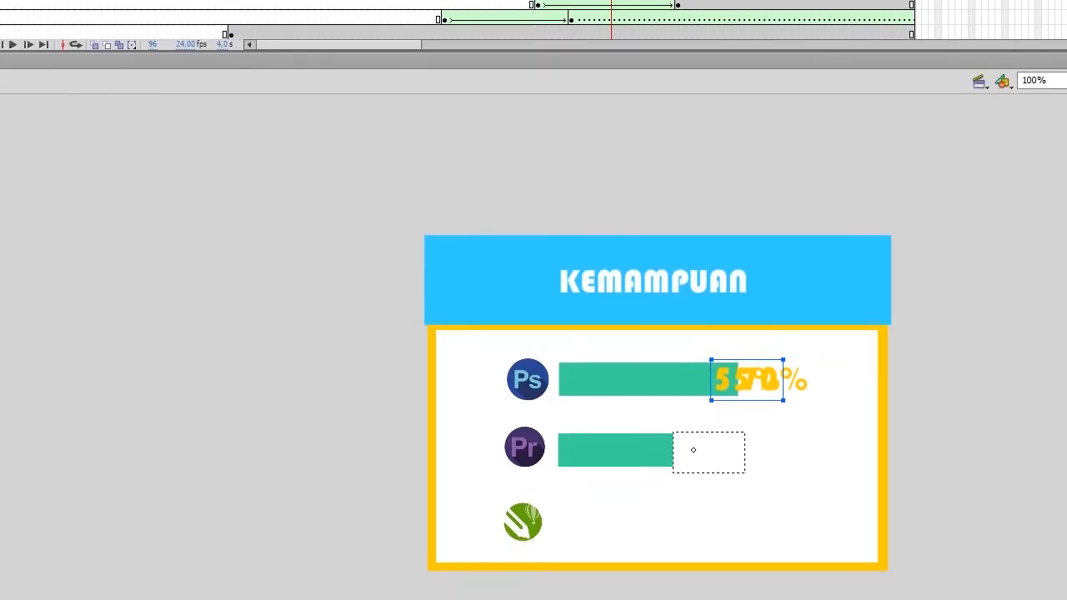
drag(693, 450, 694, 450)
click(618, 98)
click(625, 98)
drag(755, 318, 720, 387)
click(631, 99)
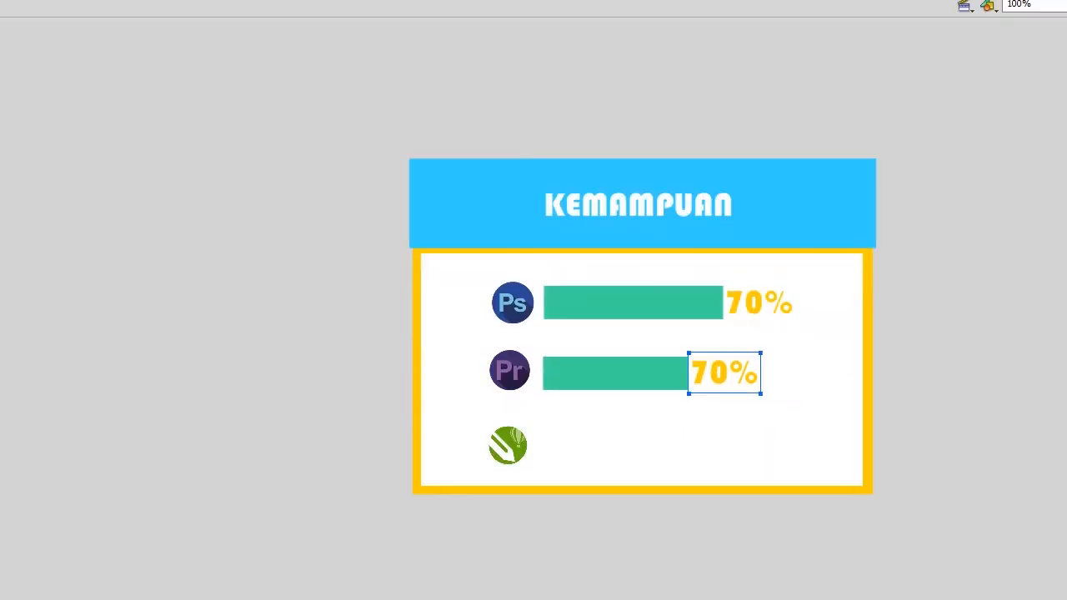
Step: Change the Pr bar's percentage to 51% at frame 96 and to 58% at frame 97
click(596, 98)
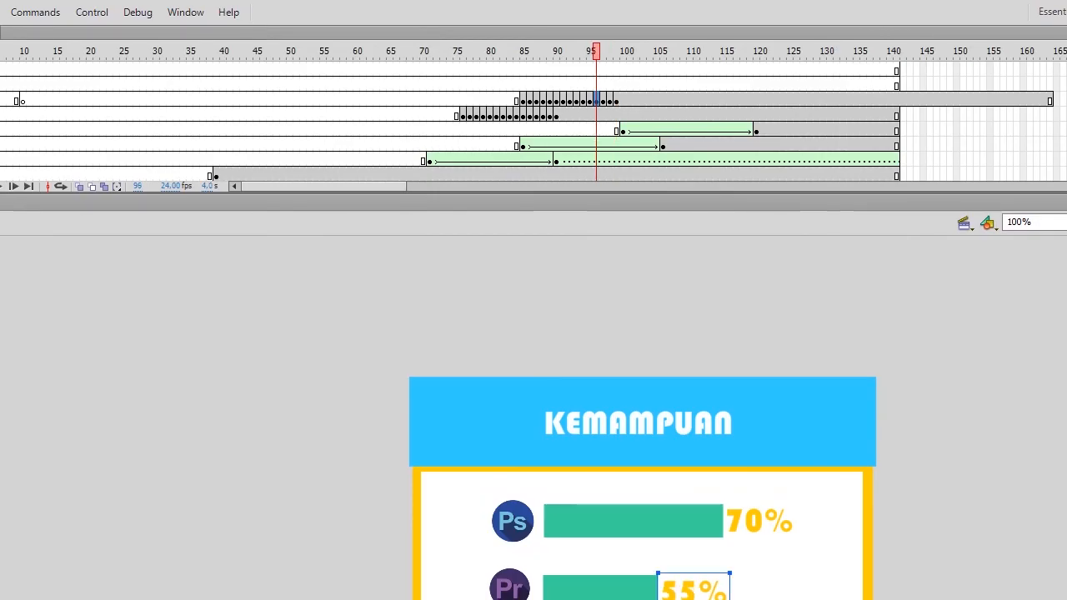
click(596, 99)
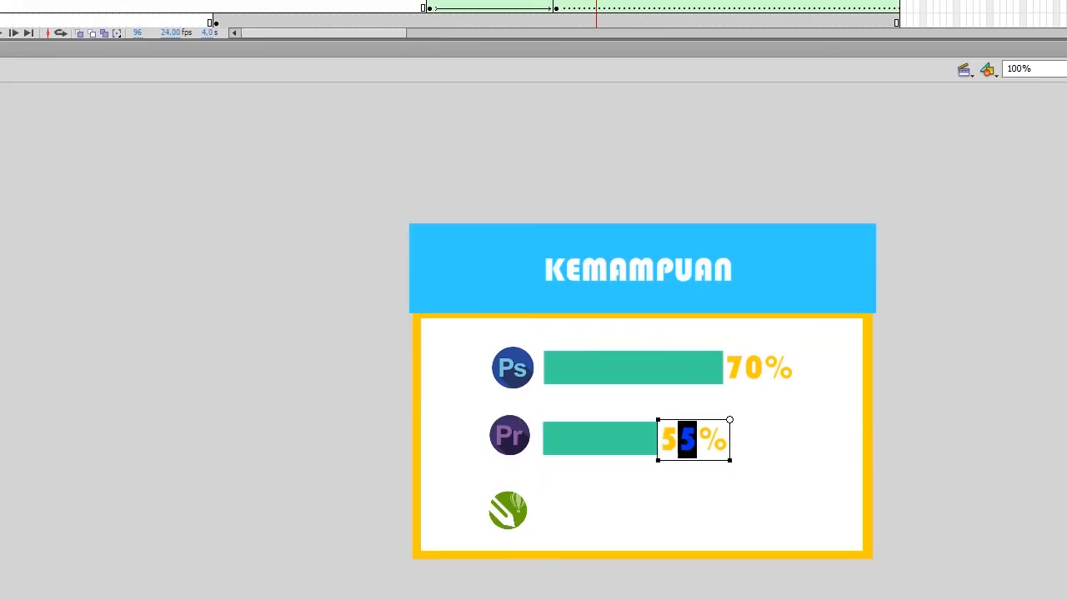
text(1)
key(Delete)
click(707, 100)
click(715, 100)
drag(678, 439, 661, 439)
text(5)
click(673, 98)
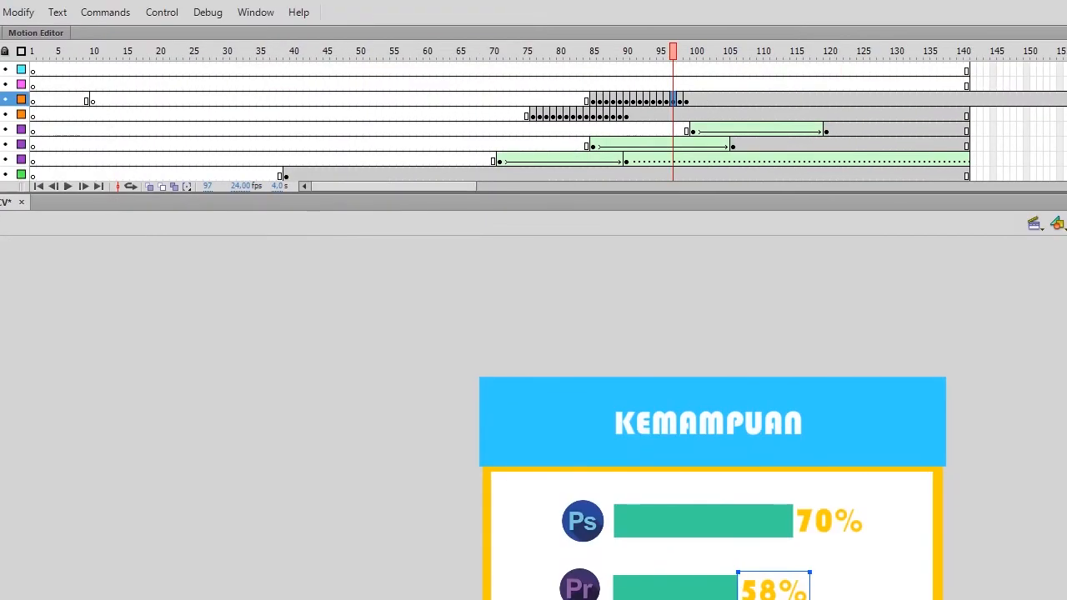
Step: Change the Pr bar's percentage to 59% at frame 98 and to 62% at frame 99
click(679, 98)
drag(770, 591, 759, 590)
text(5)
click(15, 62)
click(686, 99)
text(62)
click(15, 61)
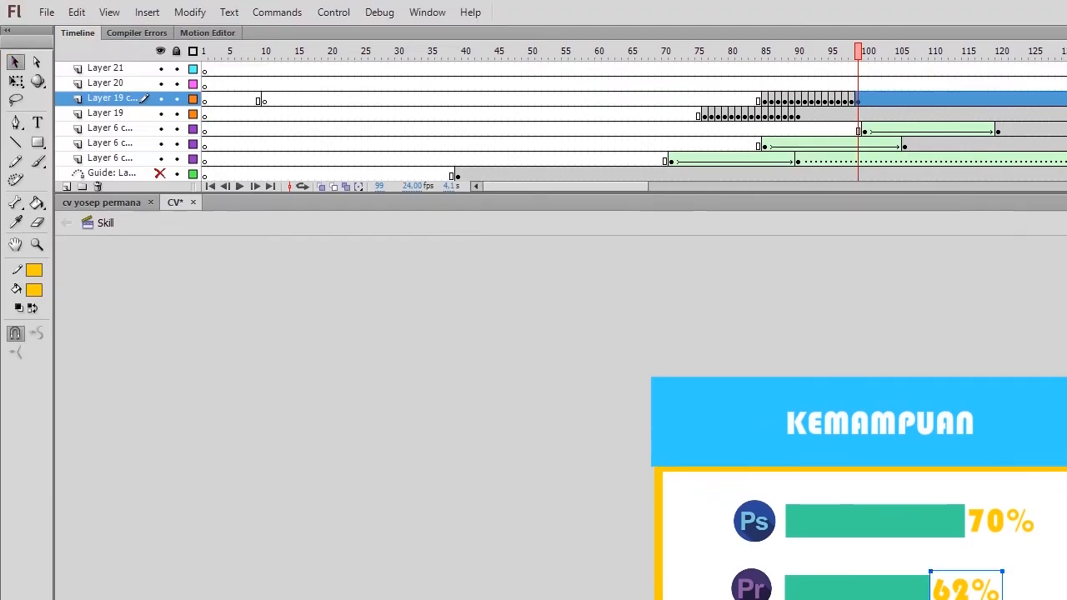
Step: Play back the Pr bar's percentage count-up and check its last frames
click(644, 52)
key(Return)
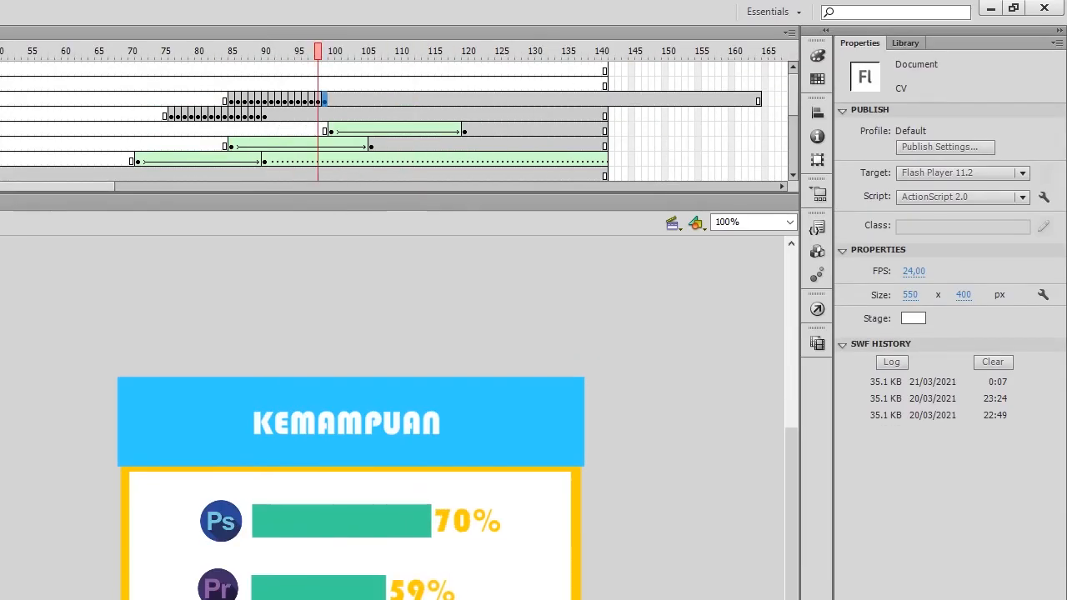
key(period)
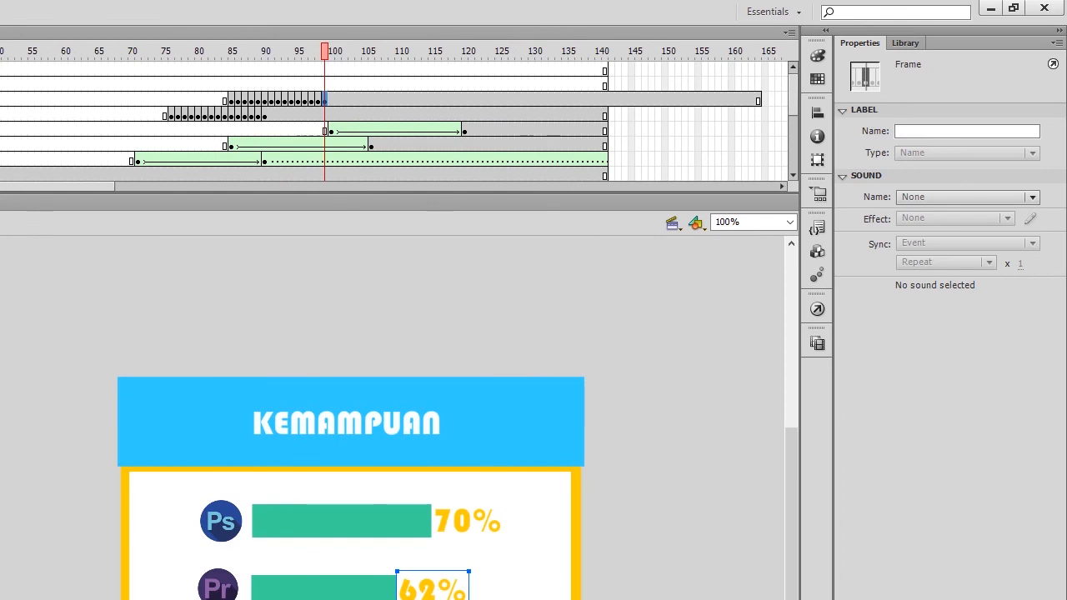
Step: Copy the Pr percentage keyframes at frames 96 to 99 and paste them repeatedly from frame 100 to extend the count to frame 106
drag(305, 100, 324, 100)
right_click(318, 101)
click(374, 332)
right_click(332, 99)
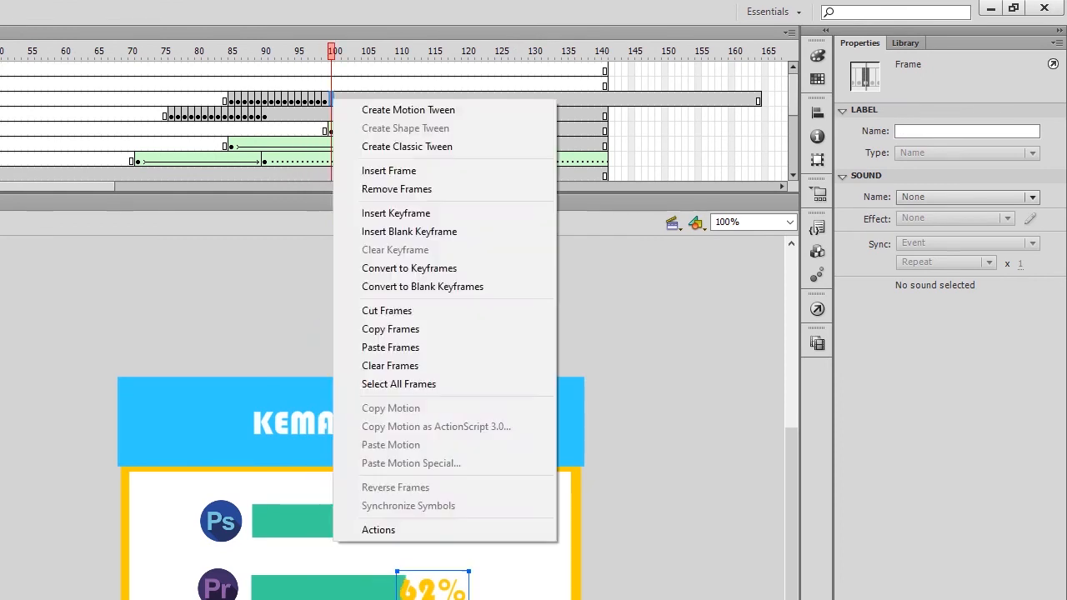
click(386, 347)
right_click(357, 95)
click(412, 343)
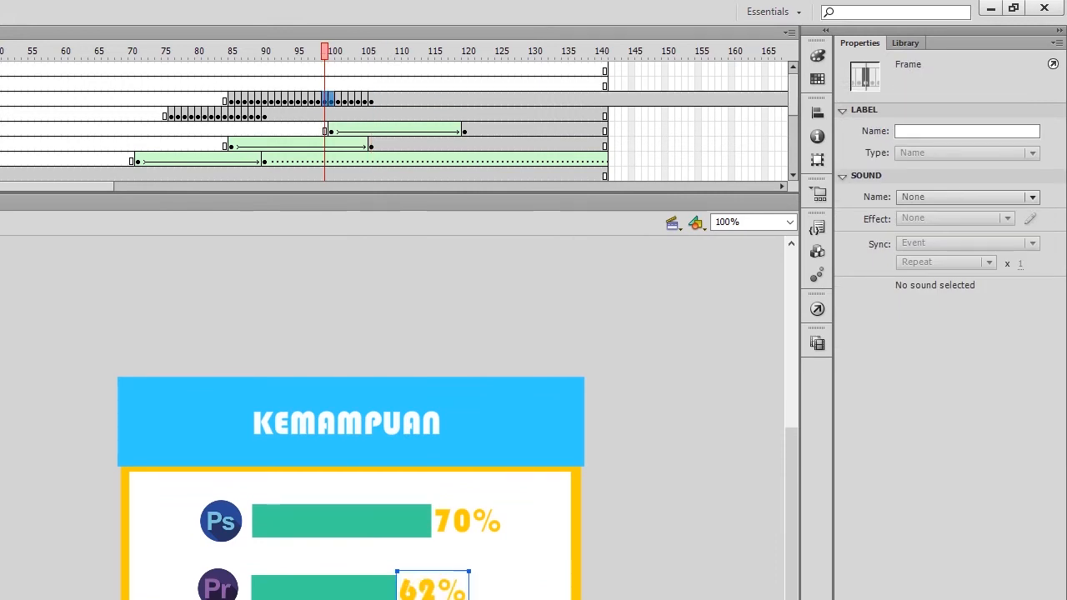
Step: Move the Pr percentage at frame 100 to the bar's end and set it to 63%
key(period)
drag(403, 591, 443, 590)
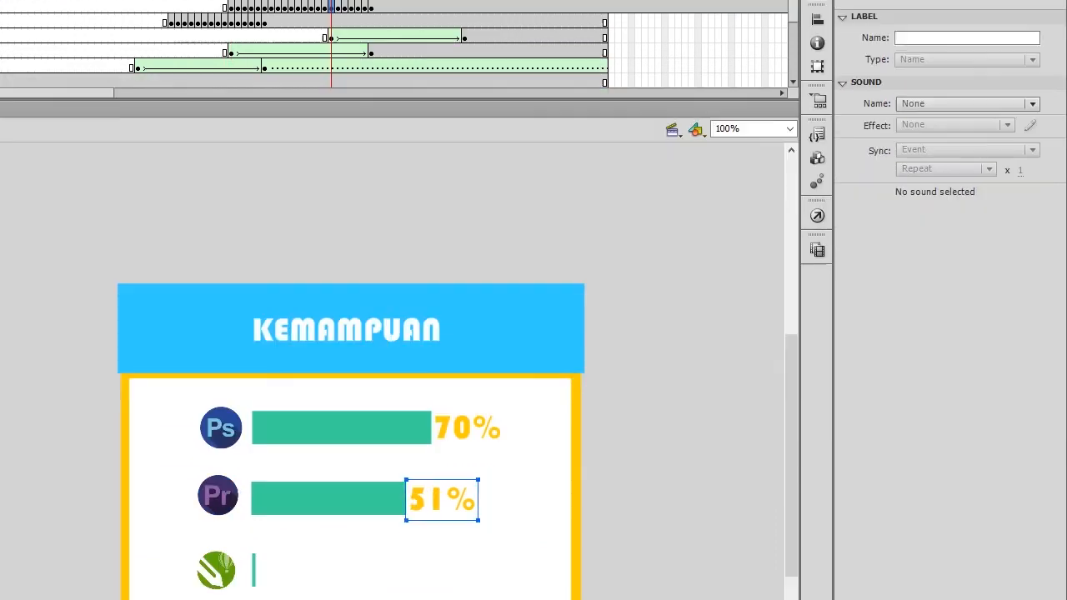
double_click(443, 591)
key(BackSpace)
key(BackSpace)
text(63)
Step: Move the Pr percentage at frame 106 to the bar's end and set it to 81%
click(15, 62)
click(904, 100)
drag(955, 593, 1006, 592)
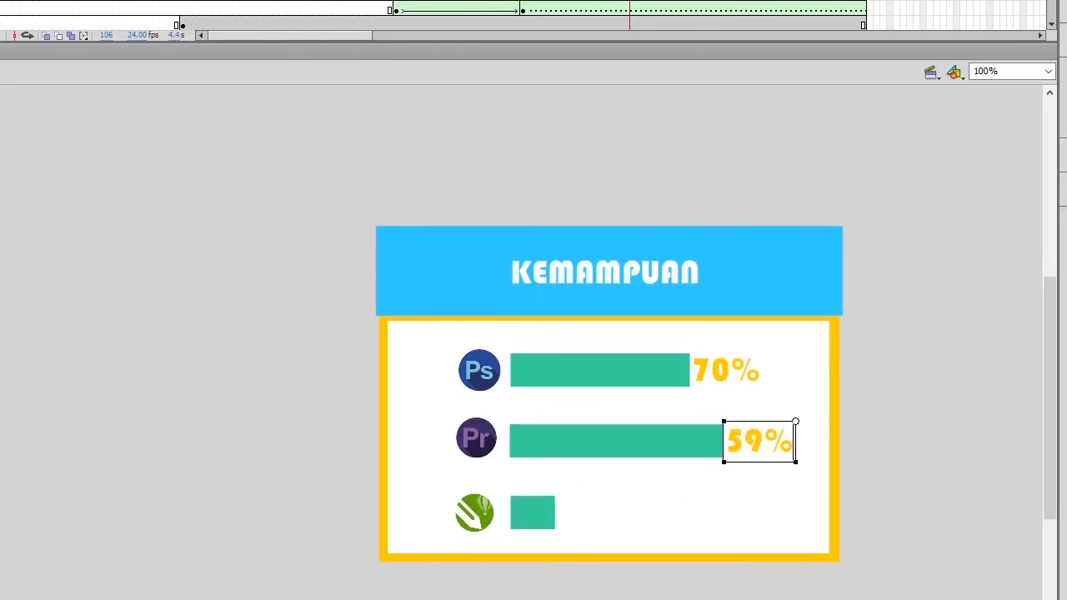
drag(763, 442, 725, 442)
text(81)
Step: Move the Pr percentages at frames 101 and 102 to the bar's end and raise their values into the sixties
click(15, 61)
click(858, 100)
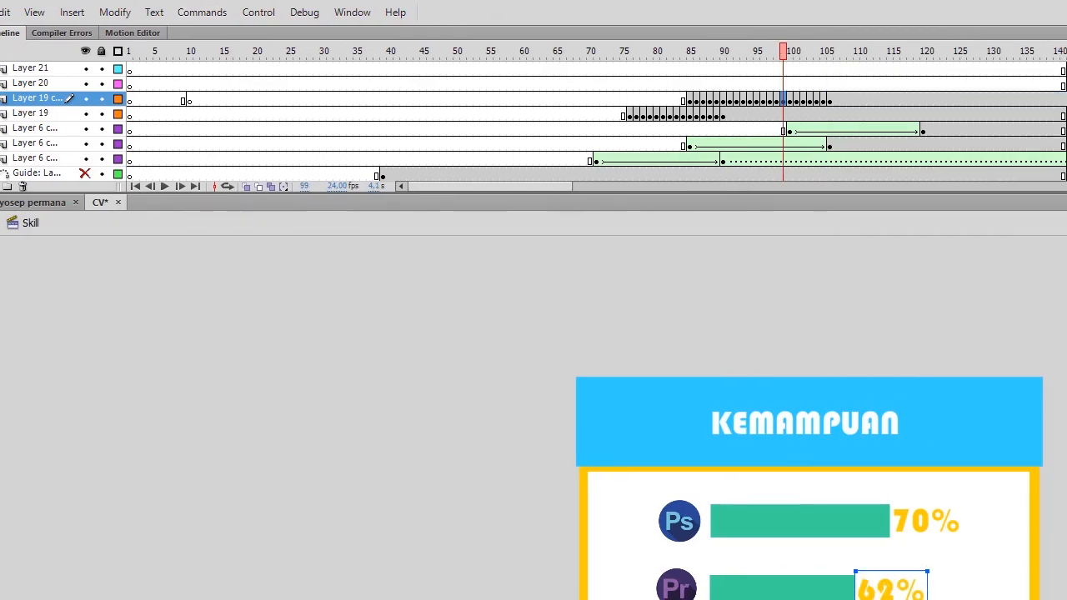
click(865, 100)
click(871, 100)
drag(946, 591, 988, 591)
double_click(987, 591)
text(6)
mouse_move(753, 450)
mouse_down()
mouse_move(733, 450)
mouse_move(780, 450)
mouse_move(743, 450)
mouse_up()
click(15, 61)
click(878, 100)
double_click(779, 450)
text(6)
Step: Set the Pr percentage to 77%, 78% and 79% on the keyframes from 103 to 105, aligned with the bar's end
drag(996, 590, 962, 590)
text(77)
click(752, 100)
drag(783, 593, 860, 593)
double_click(860, 593)
mouse_move(878, 593)
mouse_down()
mouse_move(840, 593)
mouse_move(887, 592)
mouse_up()
text(78)
click(759, 100)
drag(804, 450, 803, 450)
double_click(803, 450)
drag(805, 450, 767, 450)
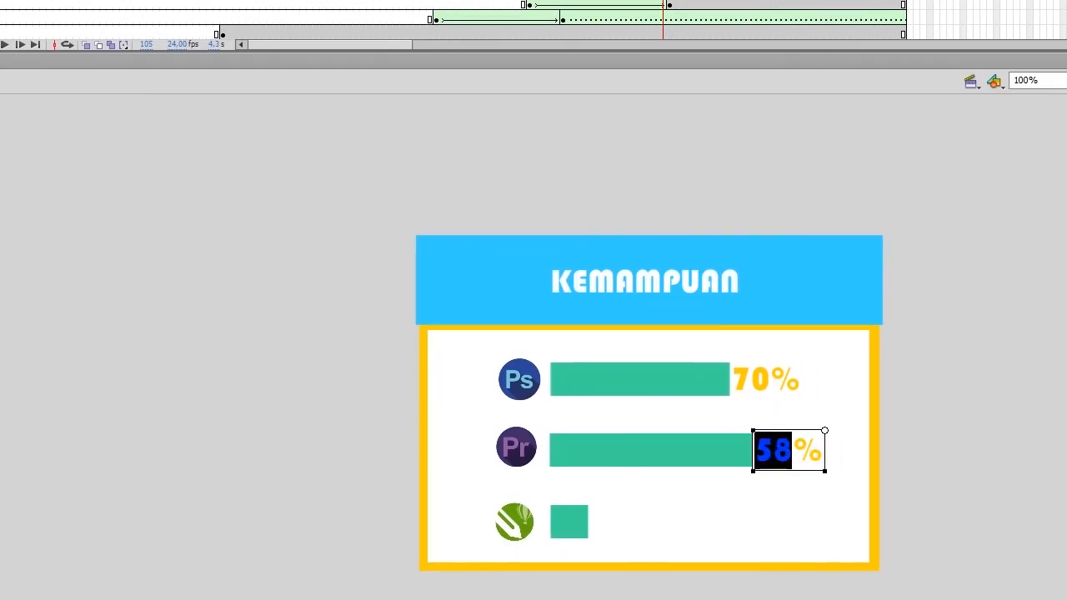
text(79)
Step: Play back the Pr bar's completed percentage count-up and scrub through its frames
click(706, 100)
click(466, 51)
key(Return)
drag(653, 51, 719, 51)
Step: Start a blank keyframe at frame 100 on Layer 20 and paste a copy of the Ps percentage layer for the third bar
right_click(112, 112)
click(162, 243)
click(666, 84)
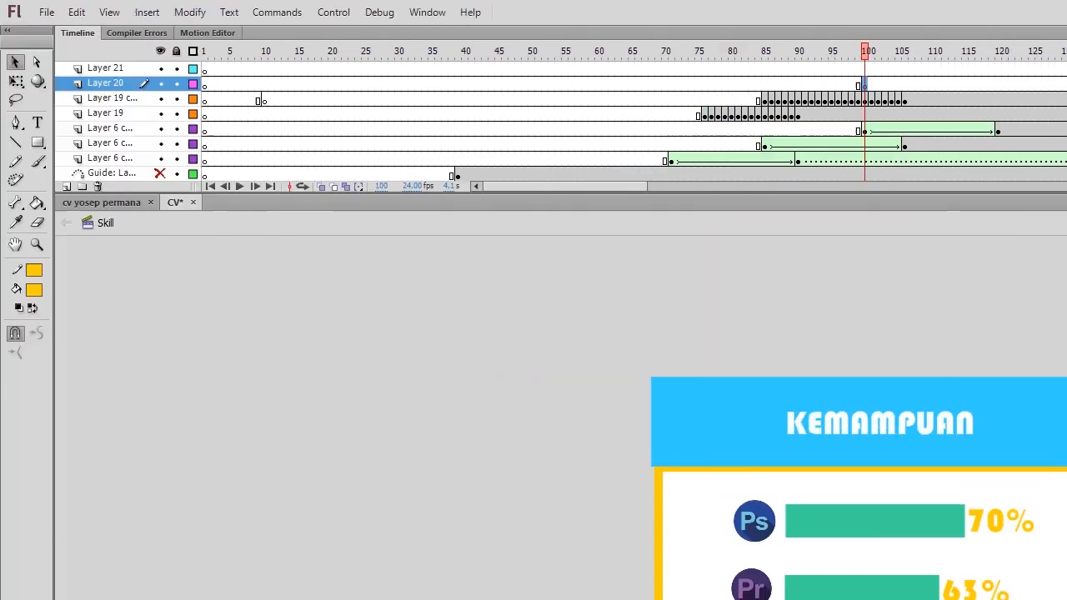
right_click(47, 86)
click(172, 239)
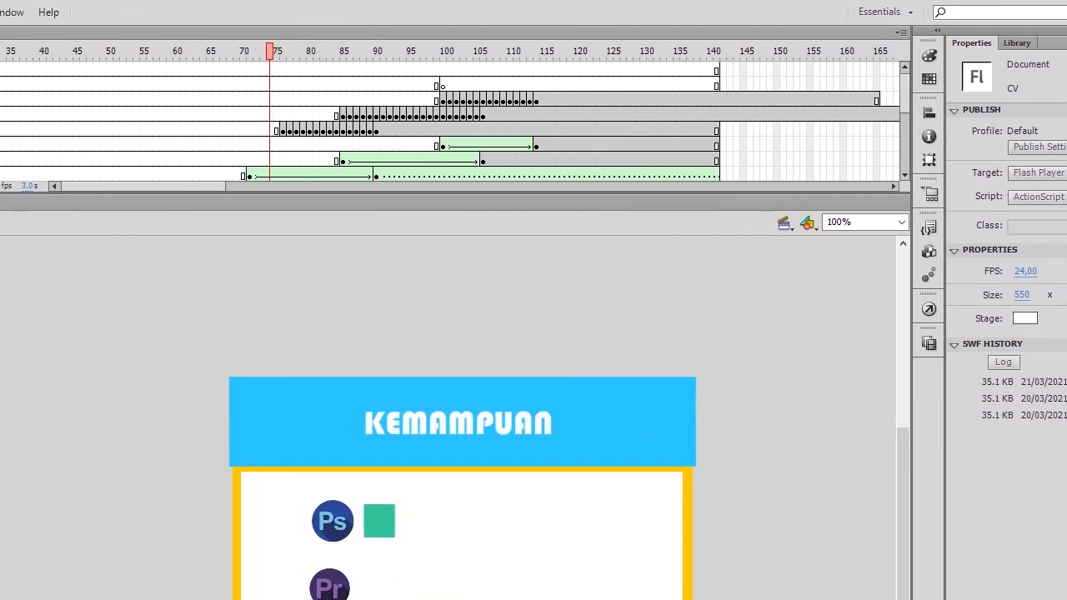
Step: Remove the surplus frames after frame 140 from the percentage layers so they match the rest of the scene
drag(730, 68, 790, 164)
drag(819, 143, 583, 69)
right_click(510, 111)
click(567, 202)
scroll(500, 120, down, 3)
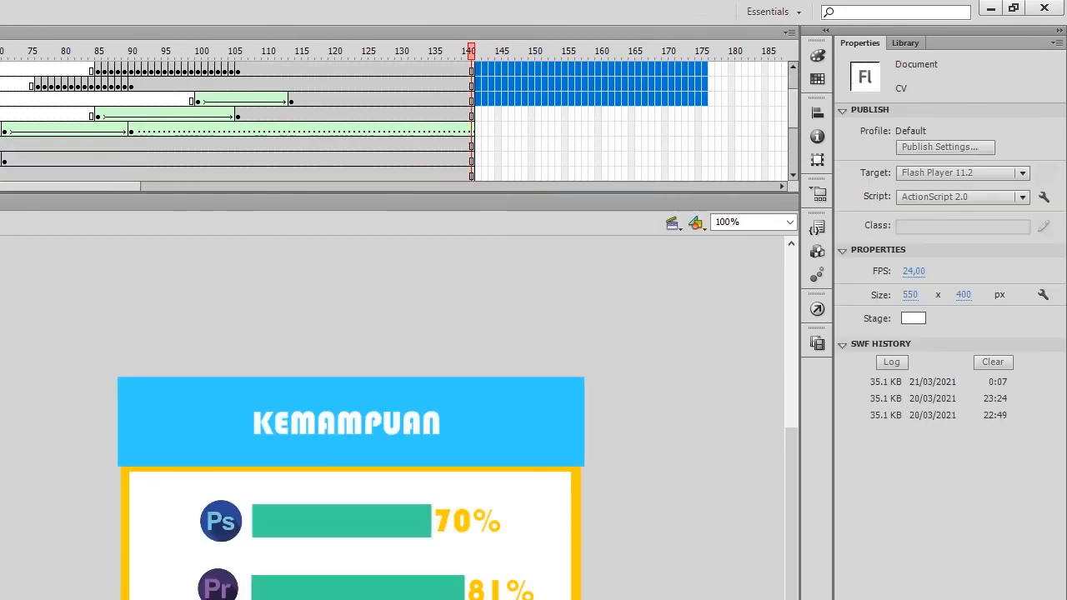
scroll(500, 121, down, 1)
scroll(500, 121, up, 3)
click(711, 69)
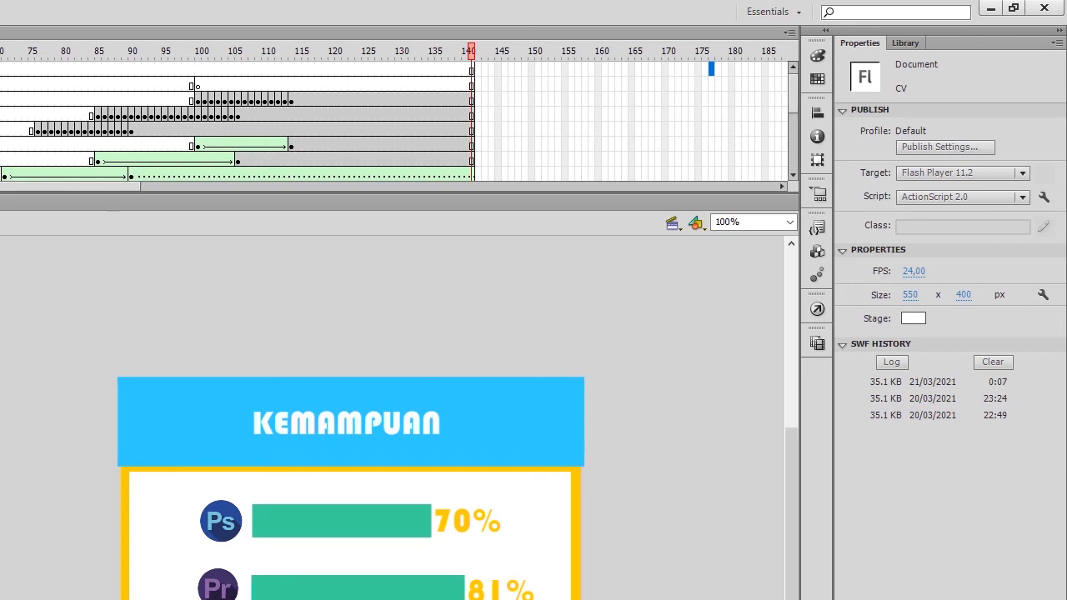
Step: Extend all layers of the Skill scene to frame 160
drag(597, 68, 598, 175)
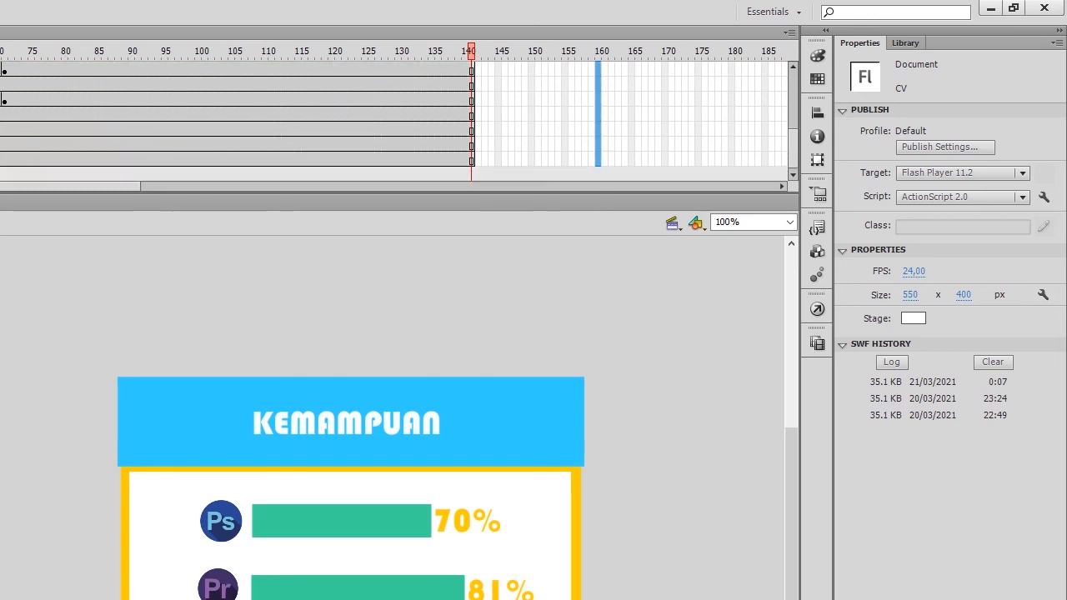
right_click(598, 163)
click(653, 236)
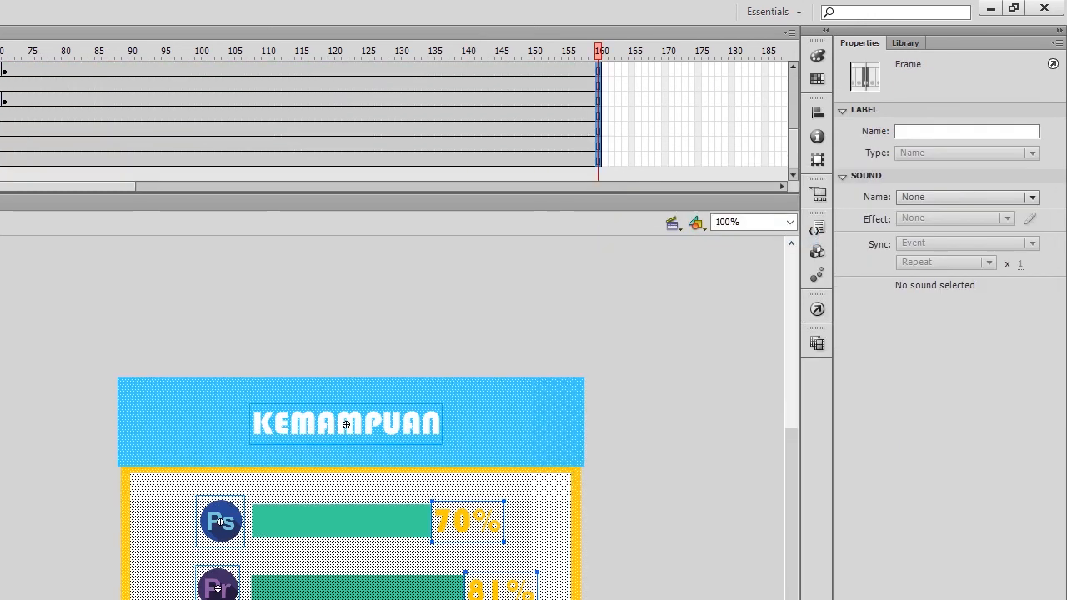
Step: Play back the Skill scene from its early frames and save the file
click(91, 51)
drag(460, 51, 40, 51)
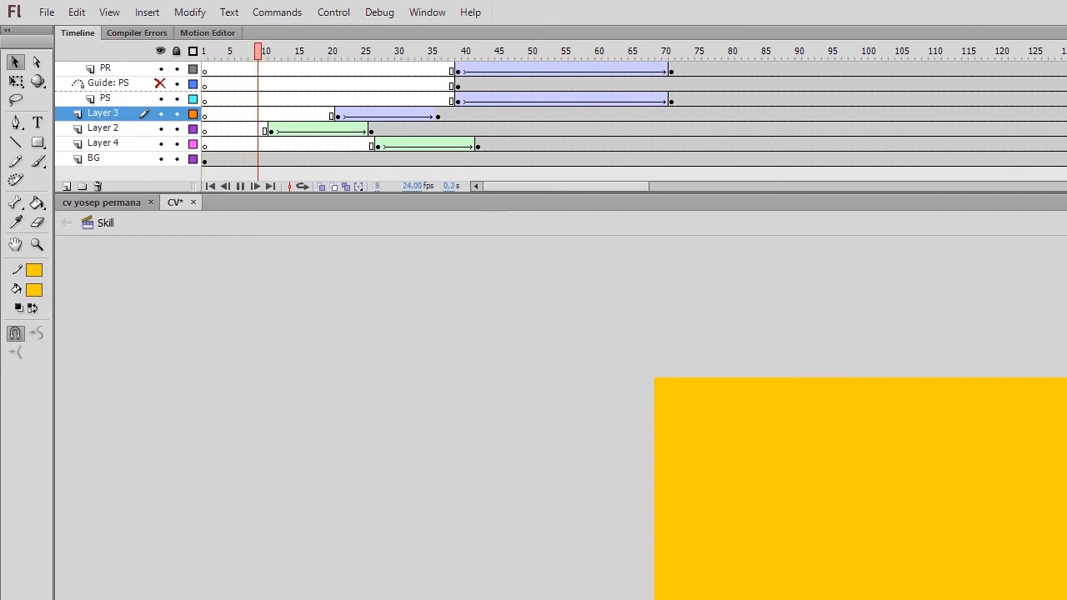
key(ctrl+Return)
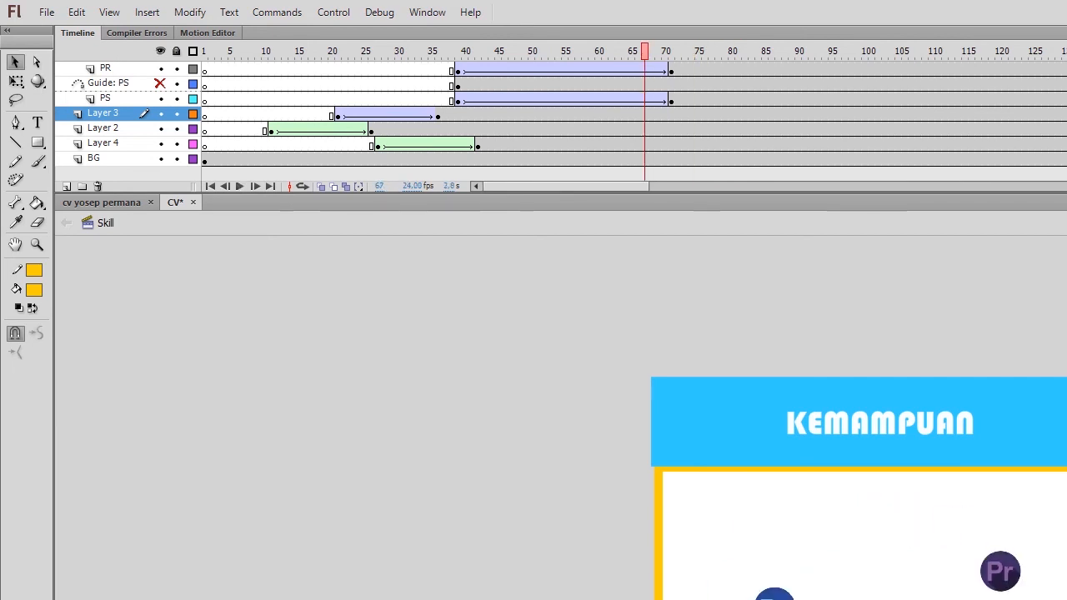
key(ctrl+s)
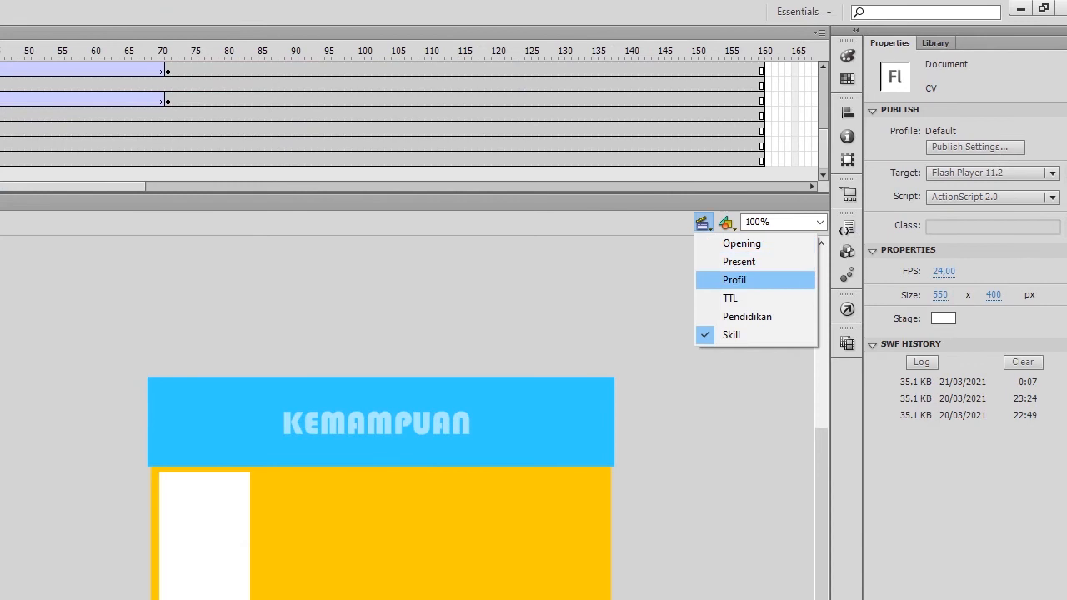
Step: Open the Profil scene and copy its four transition layers, the two Layer 5 copies, GOLD and BIRU
click(733, 279)
shift+click(117, 113)
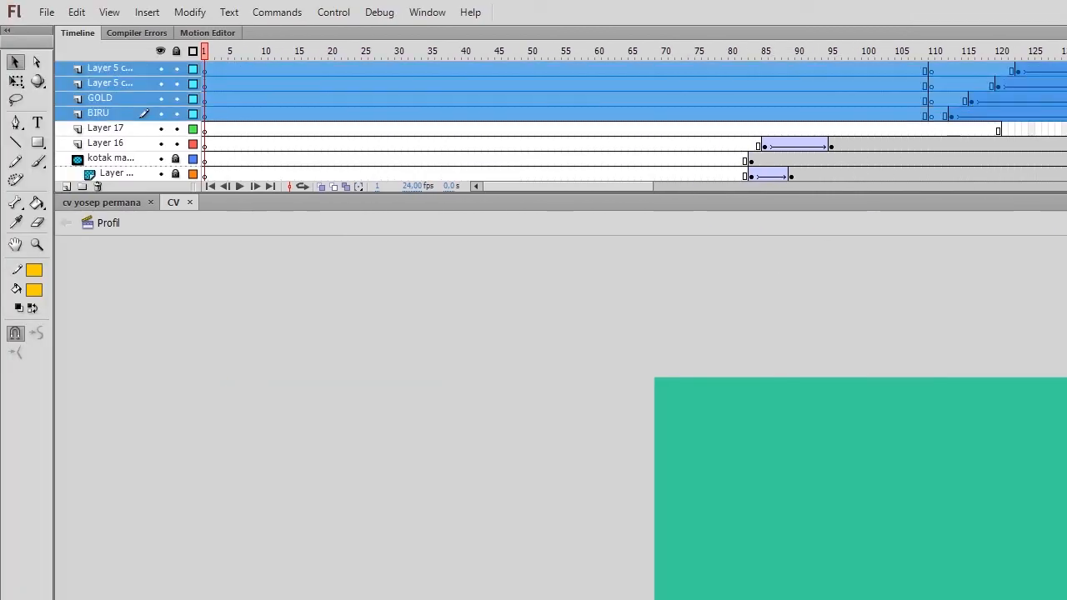
right_click(117, 113)
click(170, 244)
Step: Return to the Skill scene and paste the transition layers above Layer 21
click(789, 222)
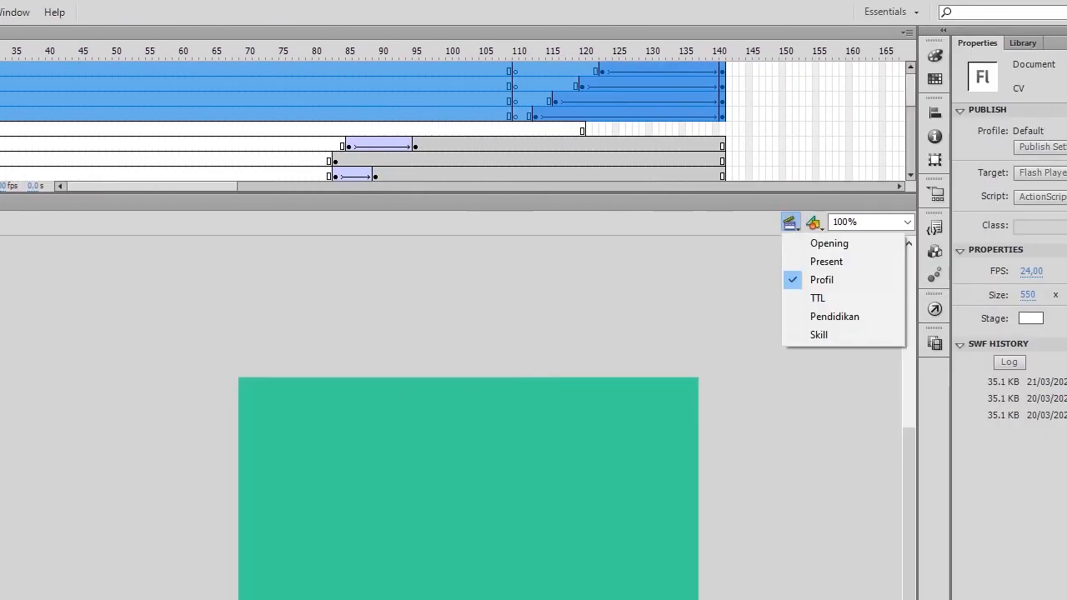
click(768, 334)
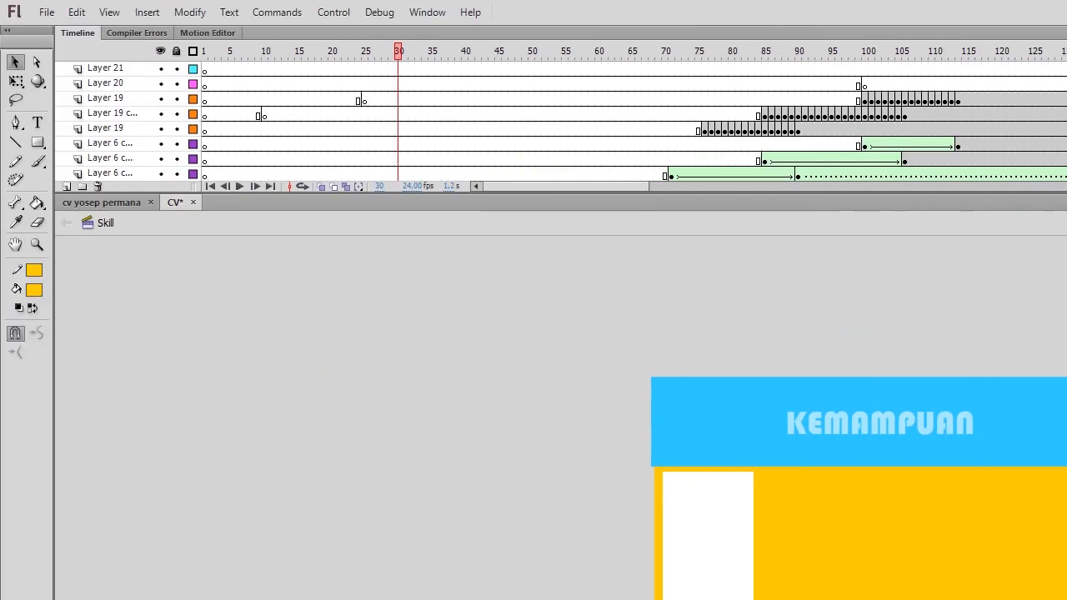
scroll(116, 125, up, 5)
click(117, 68)
right_click(116, 67)
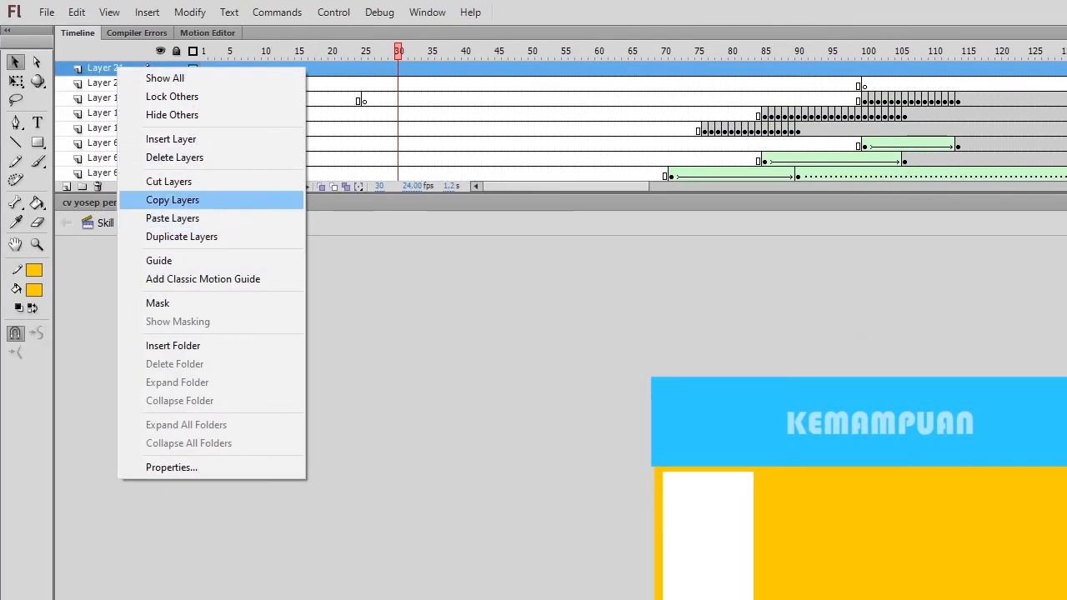
click(173, 217)
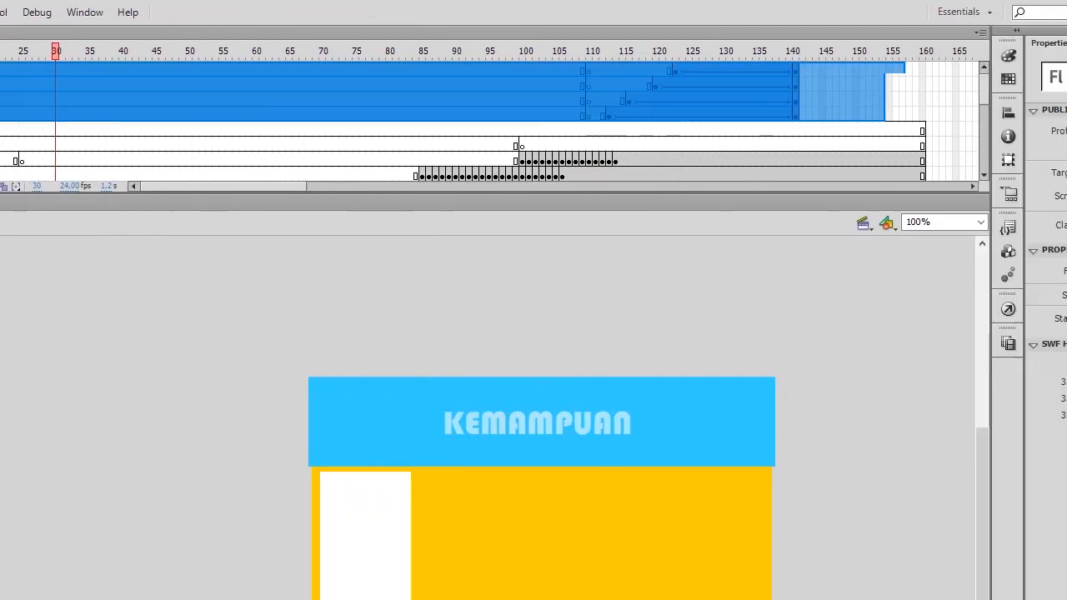
Step: Shift the pasted transition tweens to the end of the Skill scene so they finish at frame 182, and scrub through them
drag(124, 186, 177, 186)
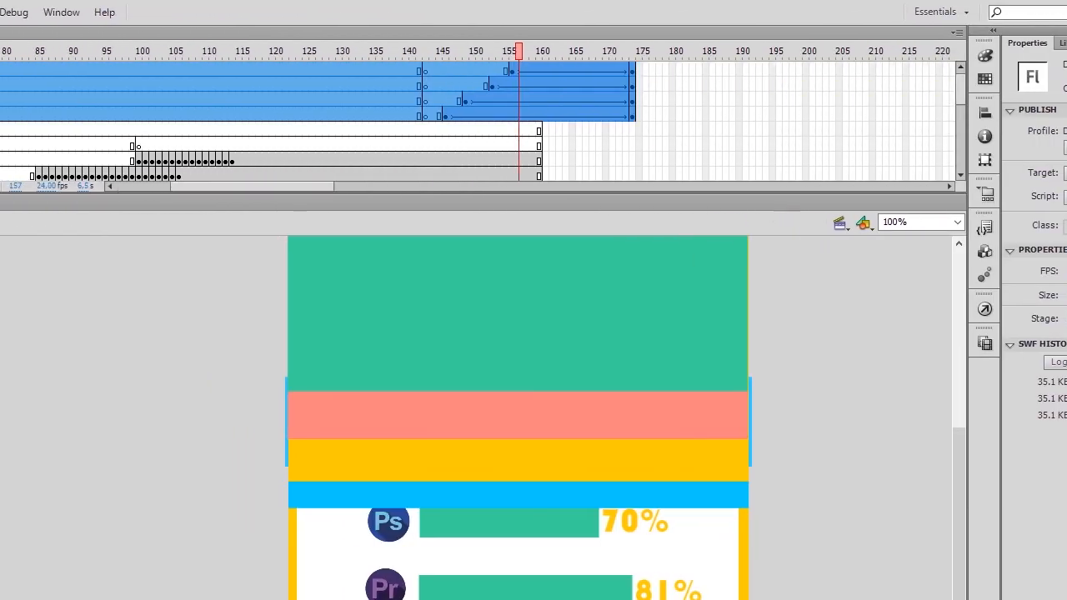
mouse_move(563, 94)
mouse_down()
mouse_move(590, 93)
mouse_move(558, 93)
mouse_up()
click(399, 51)
drag(492, 50, 545, 51)
Step: Extend the Skill scene's content layers to frame 182 to match the transition
scroll(545, 120, down, 3)
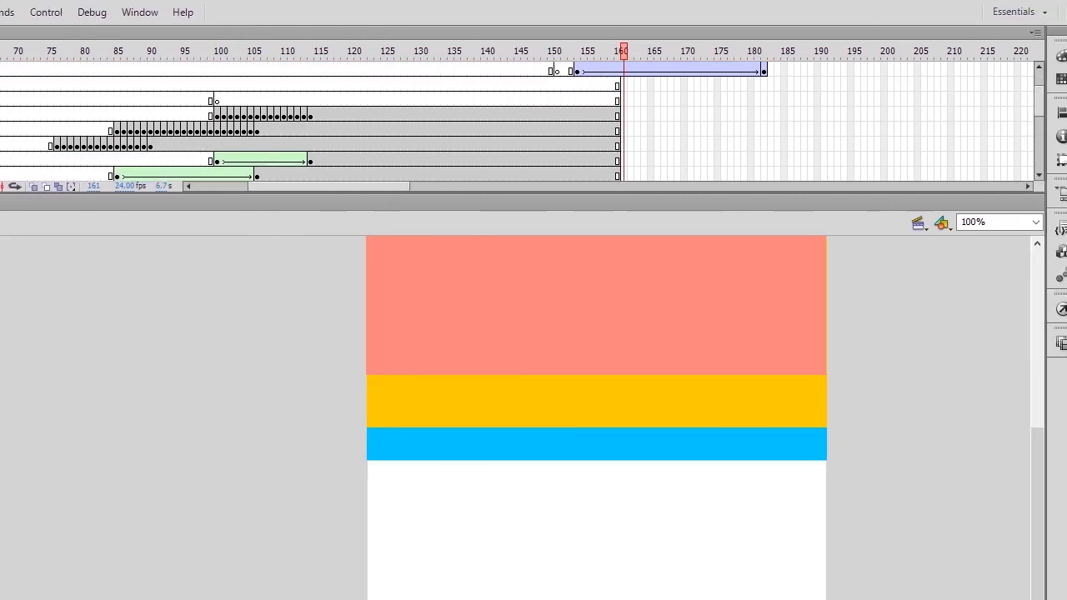
click(763, 98)
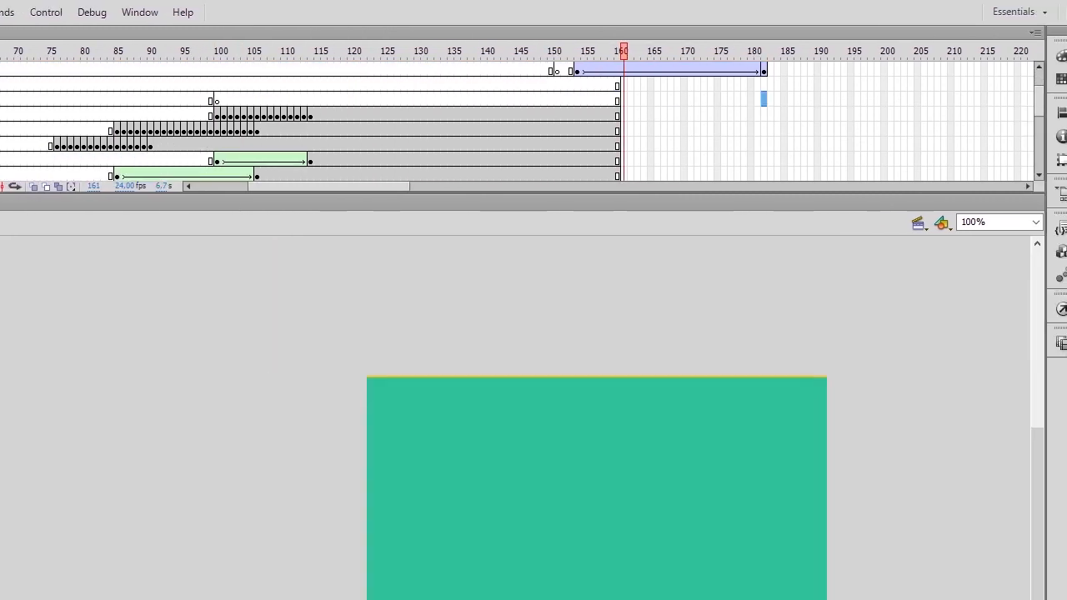
scroll(310, 121, down, 5)
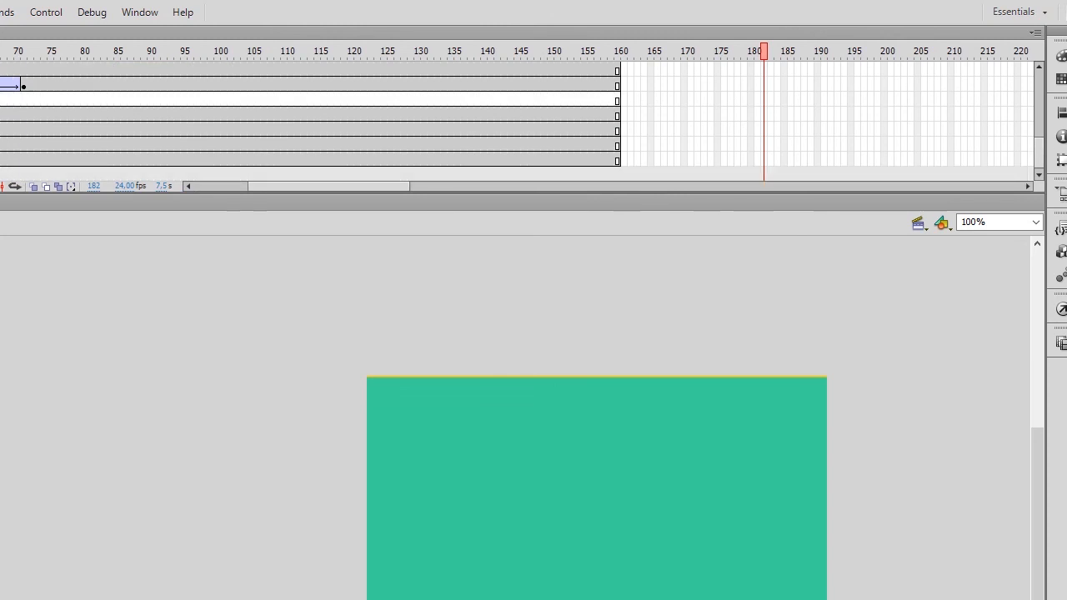
key(F5)
scroll(522, 122, up, 1)
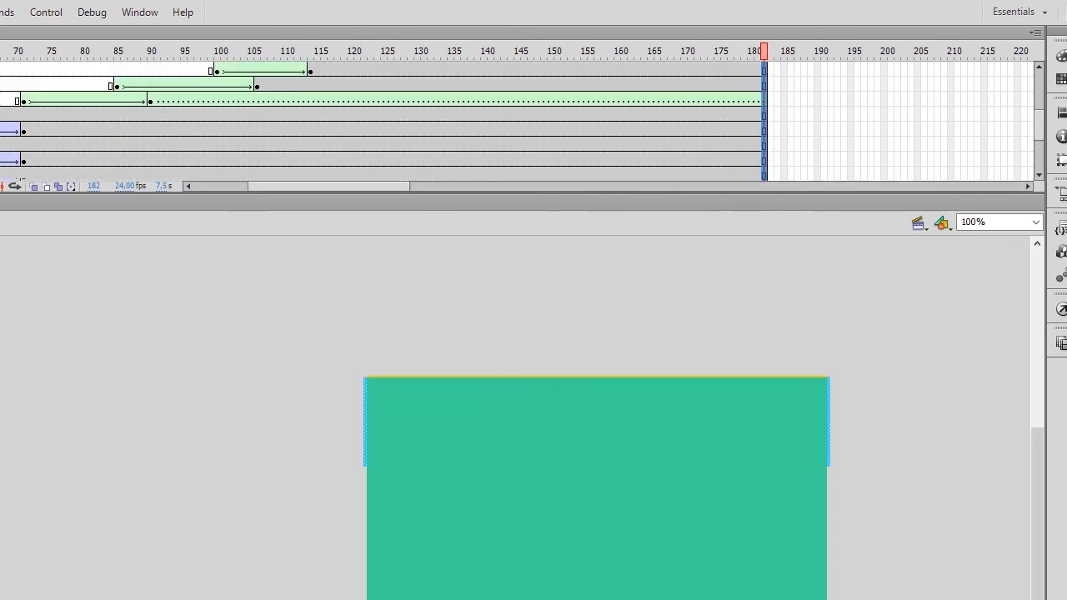
Step: Check the Skill scene's closing transition, save the file, and test the movie
drag(757, 50, 296, 51)
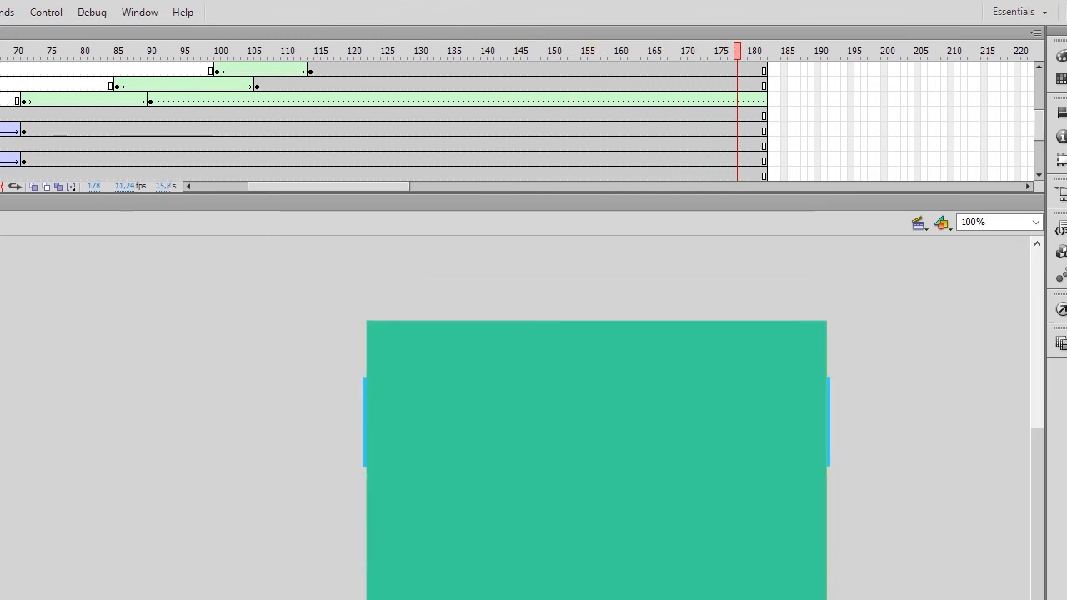
key(ctrl+s)
key(ctrl+Return)
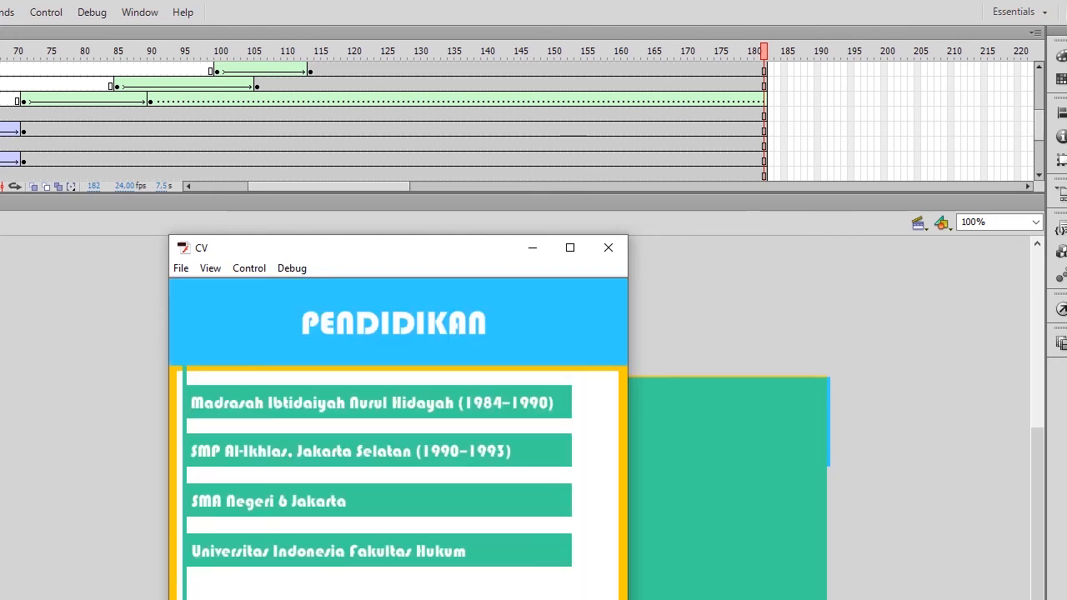
click(608, 248)
Step: Open the Pendidikan scene and remove the frames after frame 104 from its content layers
click(920, 223)
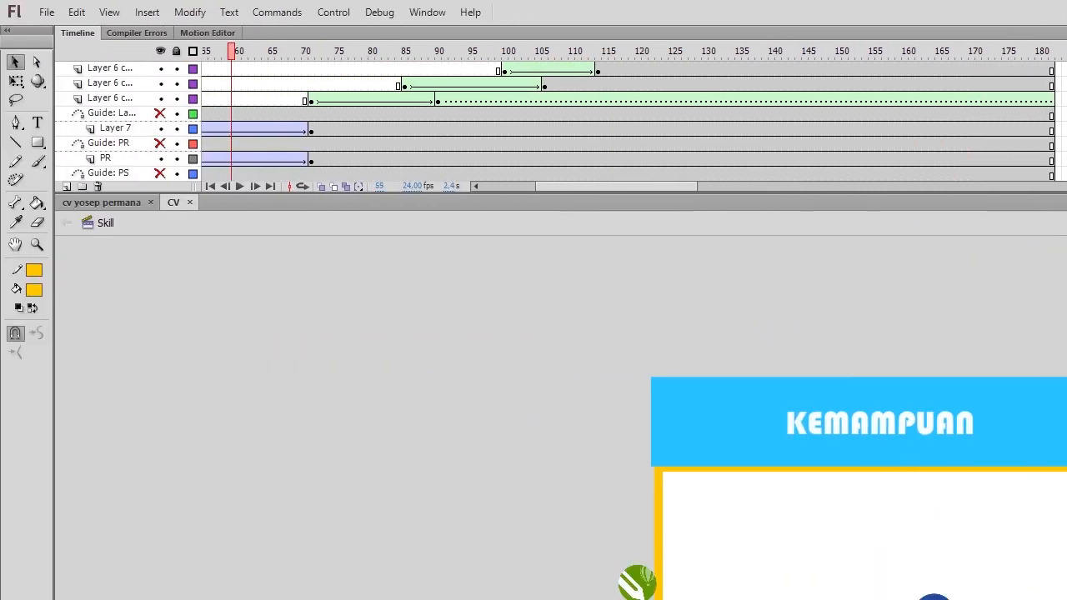
drag(298, 51, 838, 50)
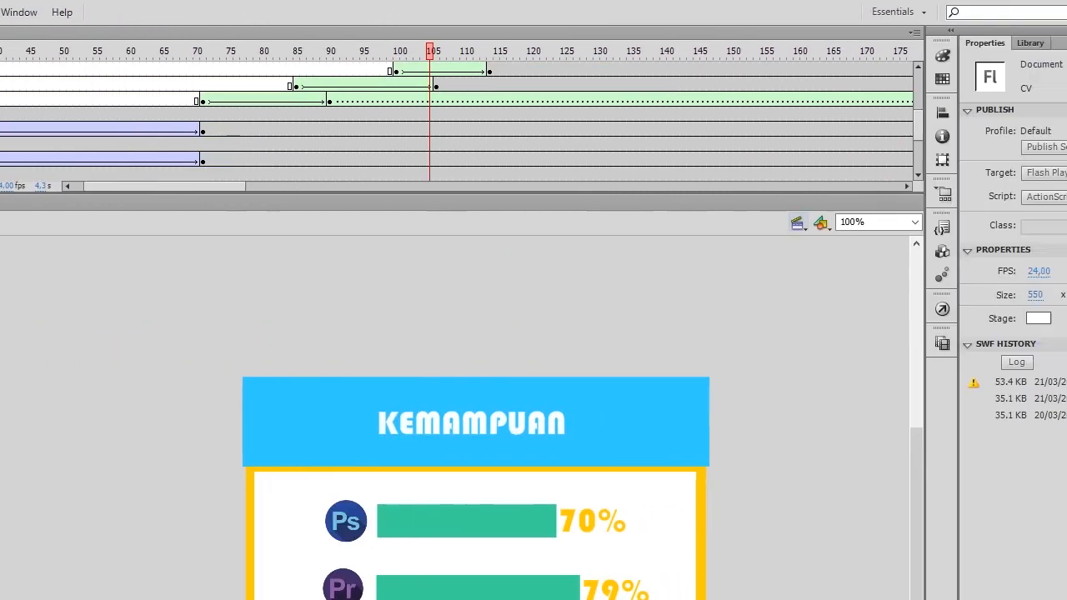
click(797, 223)
click(813, 316)
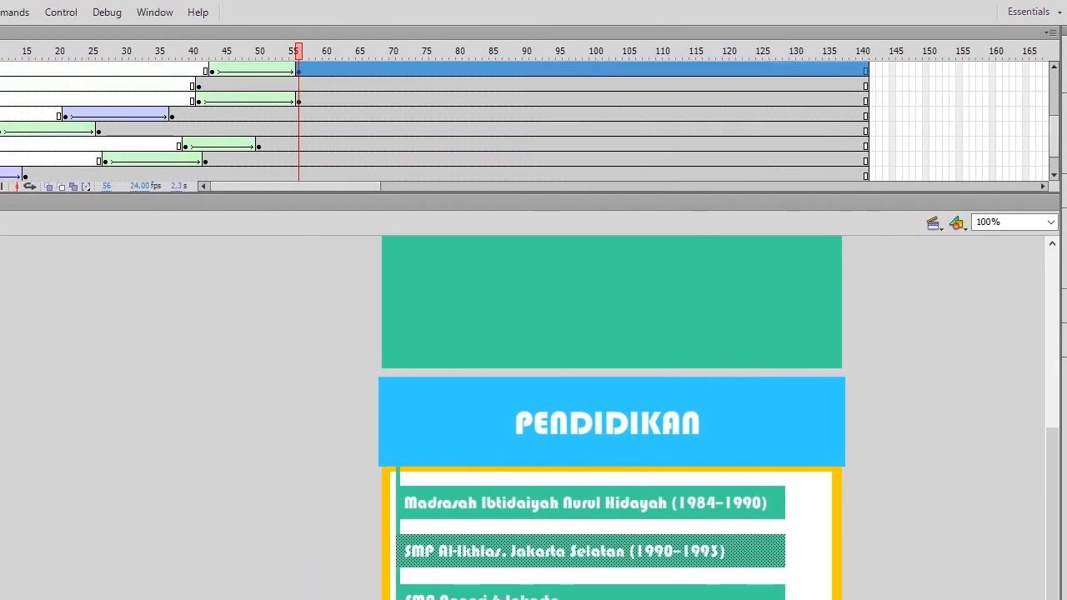
scroll(533, 121, up, 3)
drag(297, 51, 639, 51)
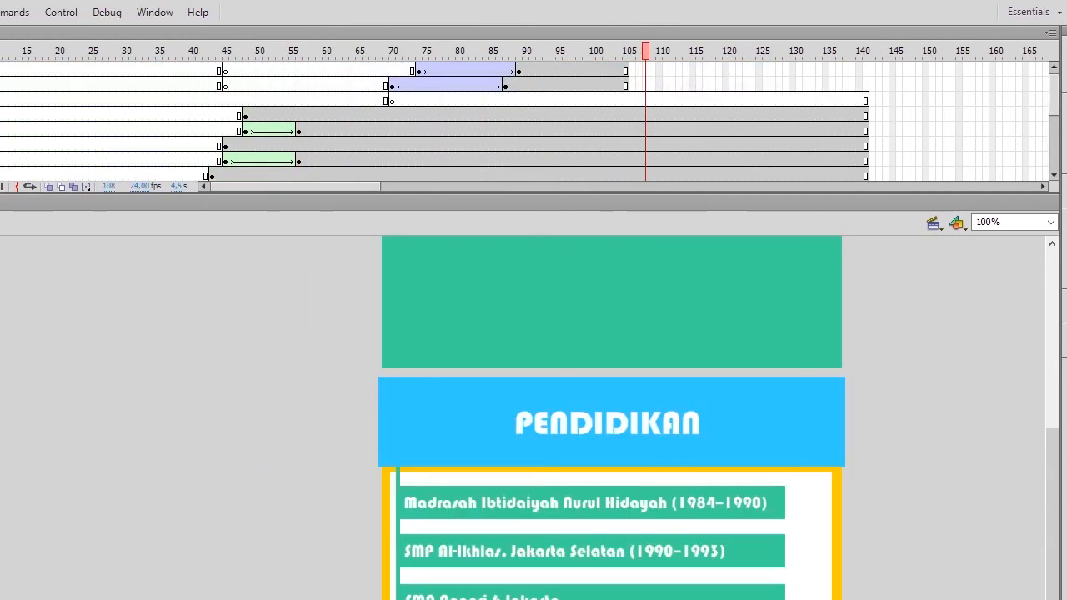
drag(568, 114, 882, 166)
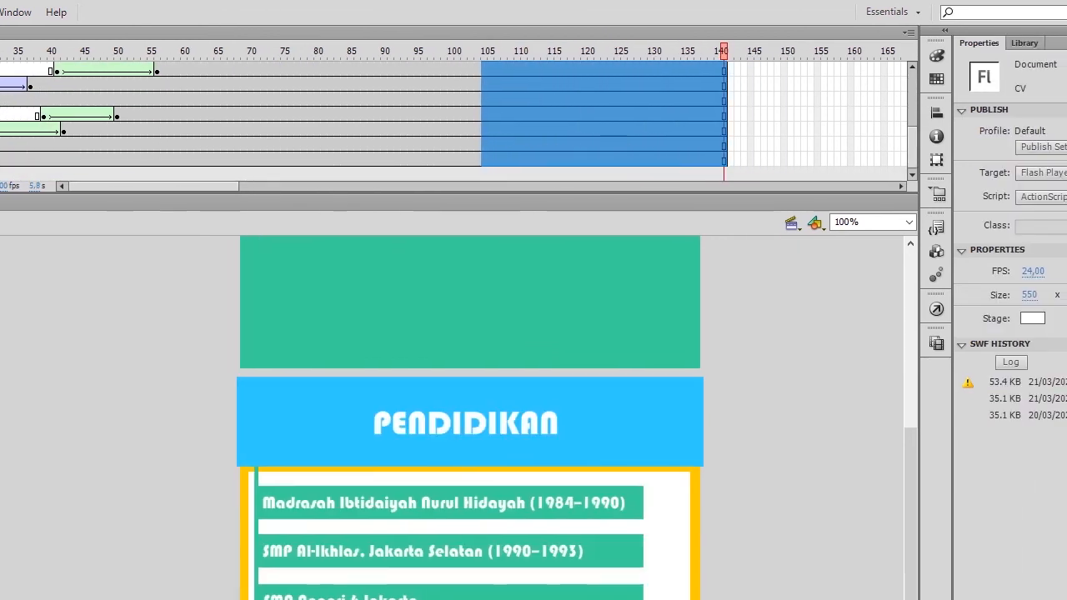
right_click(665, 137)
click(700, 226)
Step: Test the movie to check the change from Pendidikan to the Skill scene, and close the preview
scroll(600, 121, up, 3)
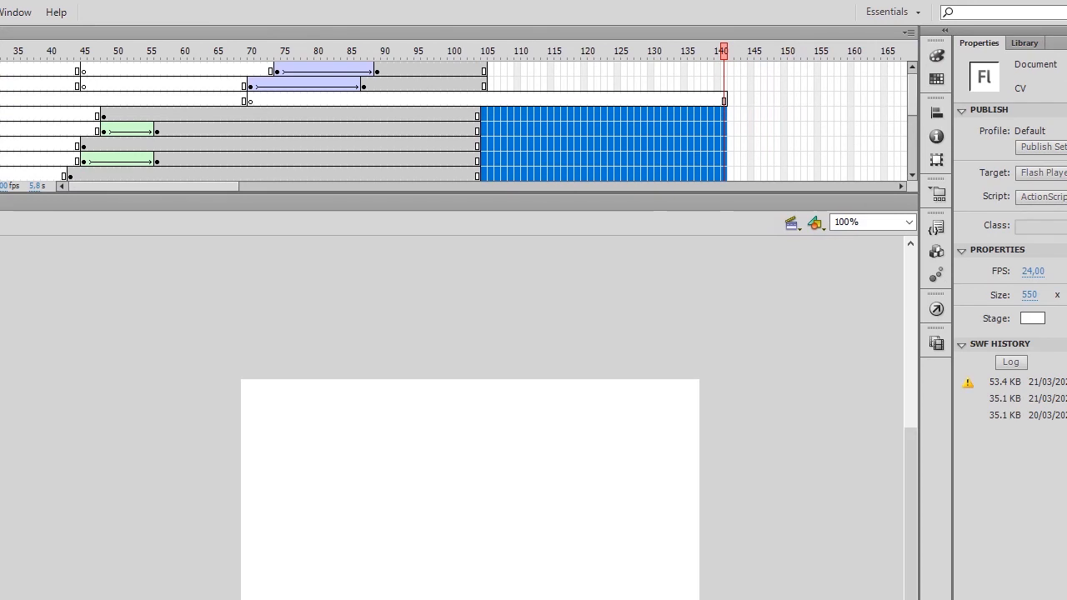
key(shift+F5)
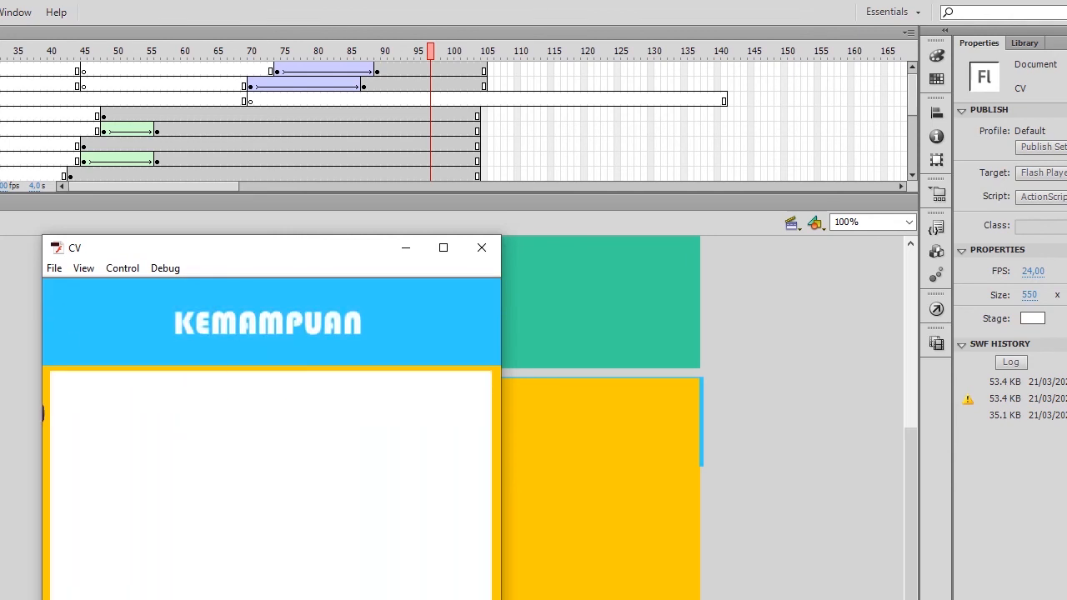
click(482, 247)
Step: Trim the Pendidikan scene's remaining longer layers to end at frame 104 and scrub its last frames
drag(468, 71, 721, 179)
right_click(659, 126)
click(707, 217)
drag(461, 51, 428, 51)
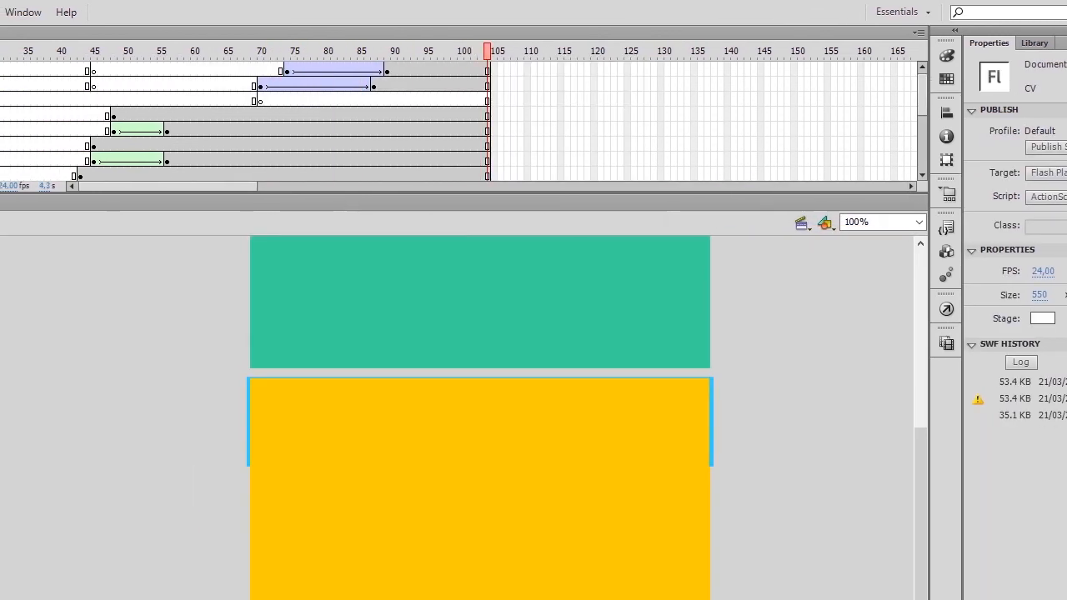
Step: Return to the Skill scene, play it back, and test the whole CV movie through the skill percentages
click(802, 223)
click(831, 335)
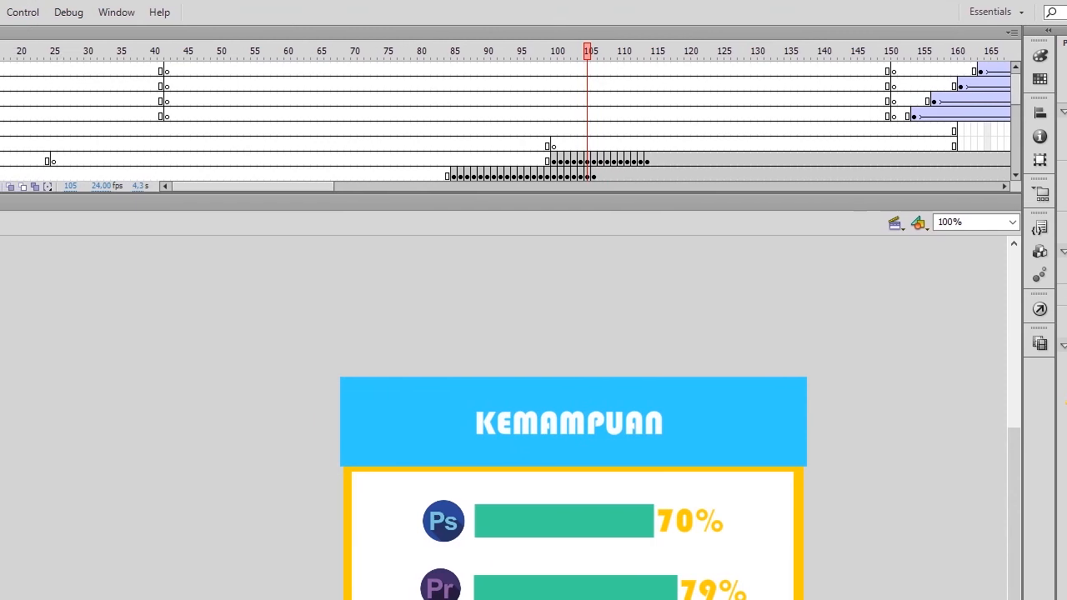
key(Return)
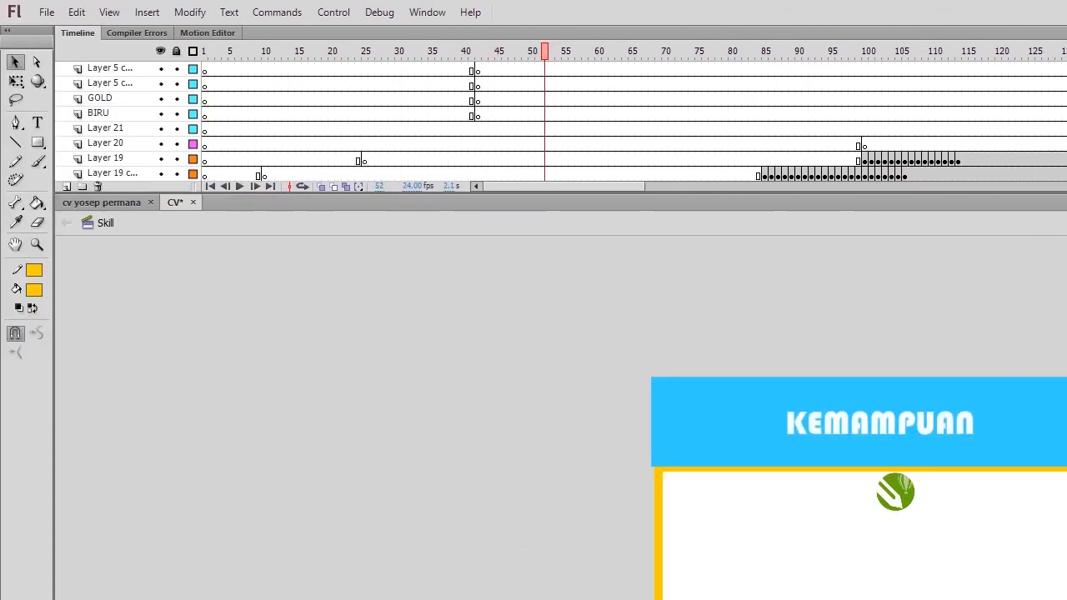
key(ctrl+Return)
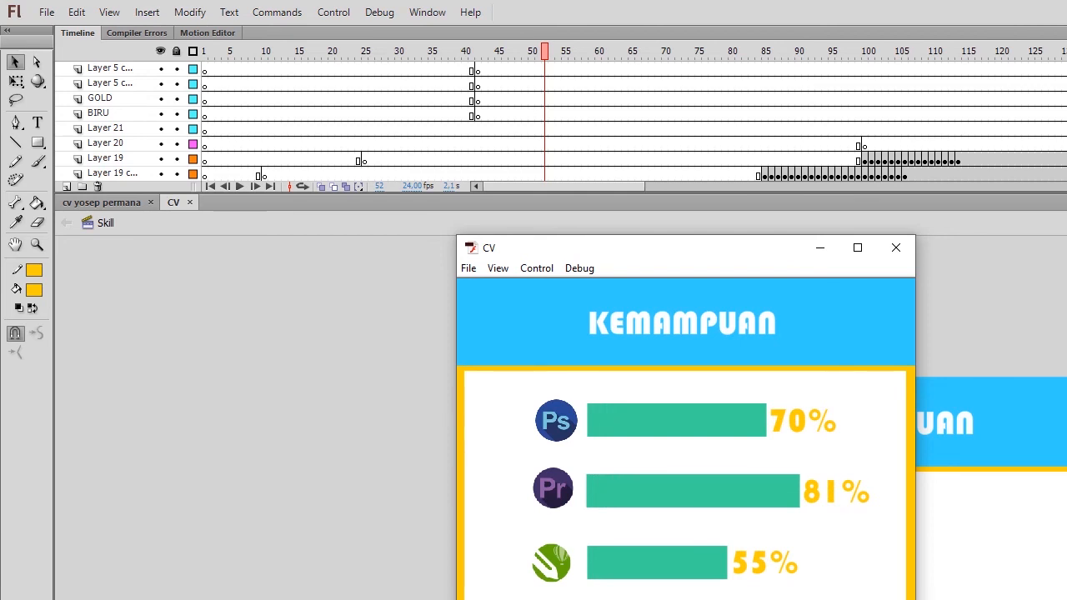
click(896, 248)
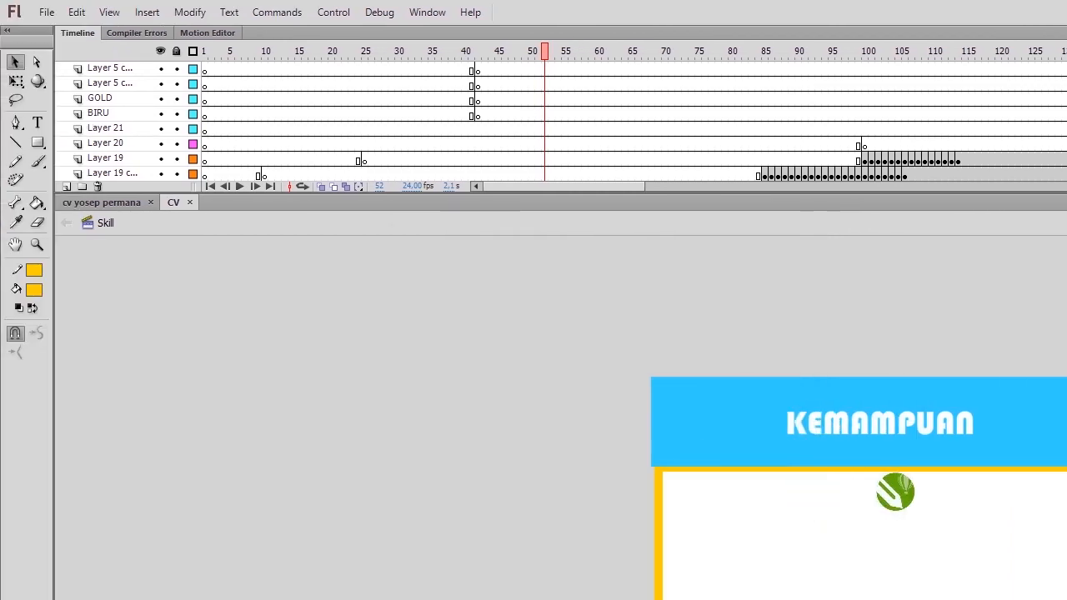
click(46, 11)
click(47, 12)
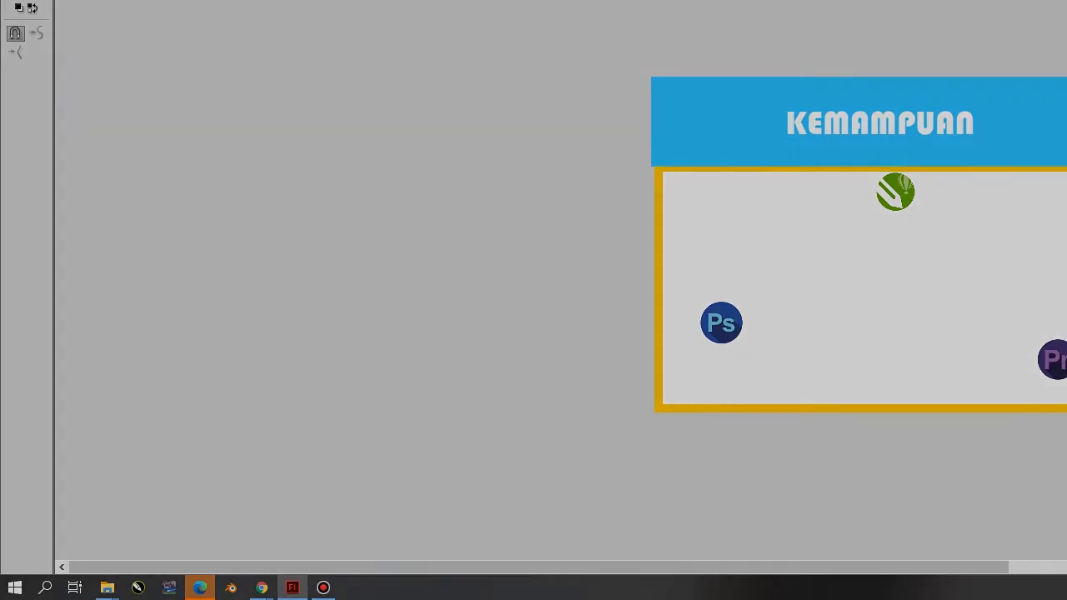